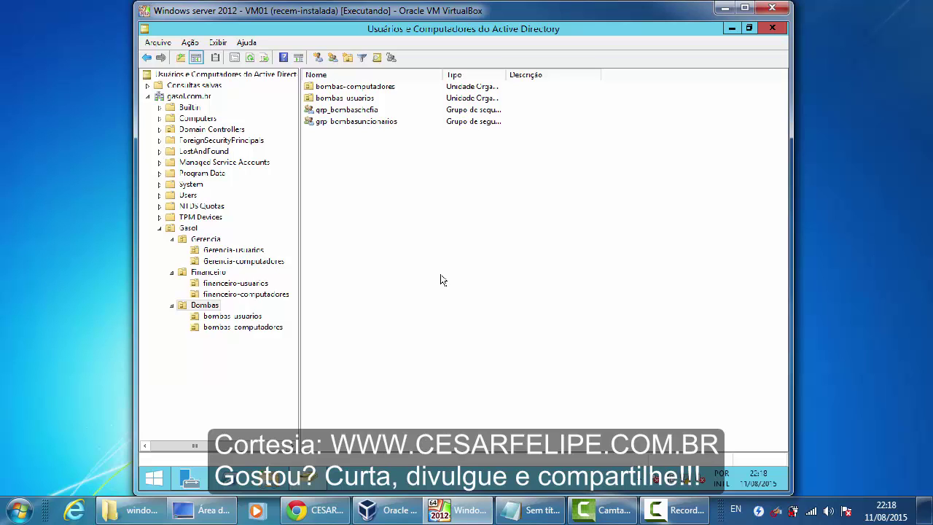
- Delete the lone user account in bombas-usuarios, confirm with Sim, then view the Bombas OU
click(259, 317)
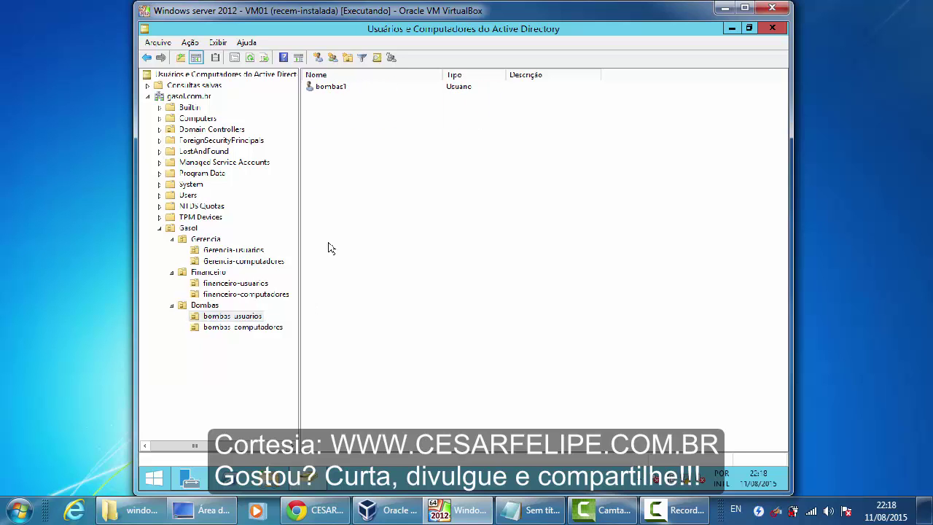
click(343, 91)
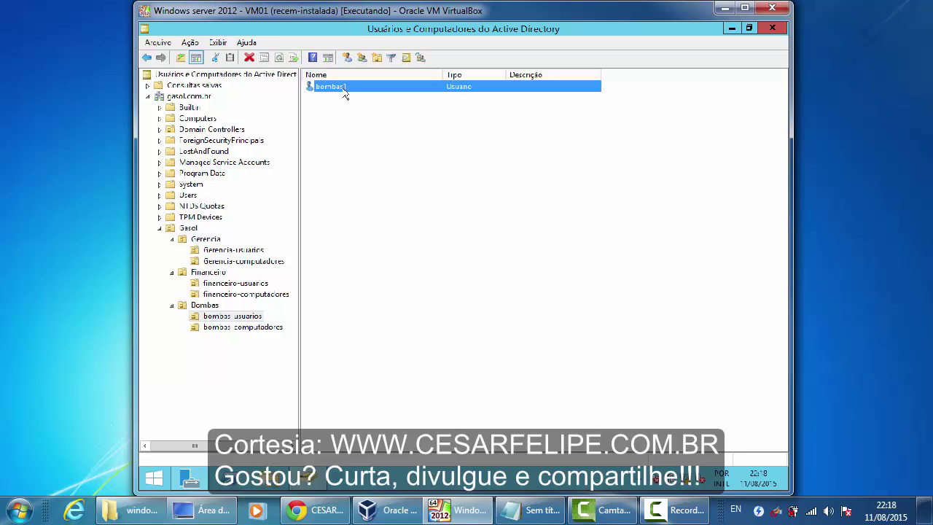
right_click(345, 94)
click(395, 235)
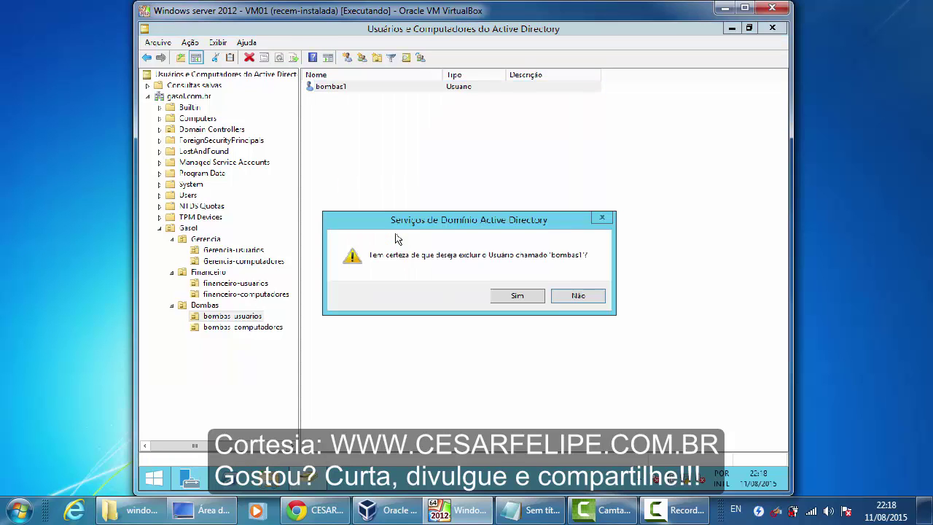
click(509, 299)
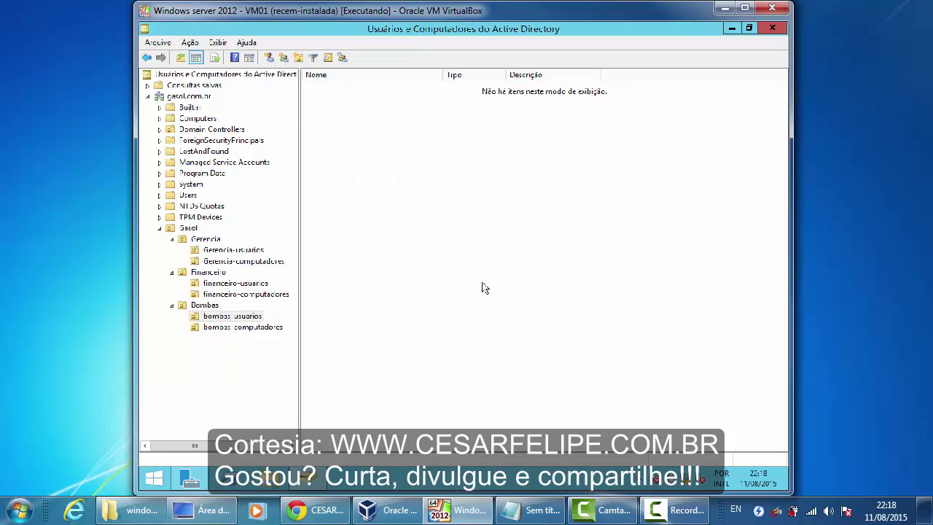
click(211, 305)
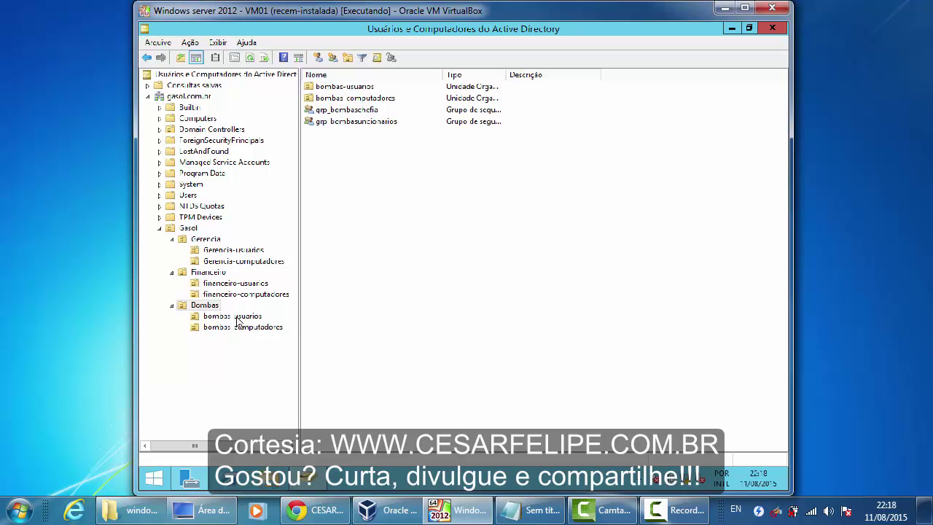
- Start a new user (Novo > Usuário) in the bombas-usuarios OU
click(237, 318)
right_click(391, 193)
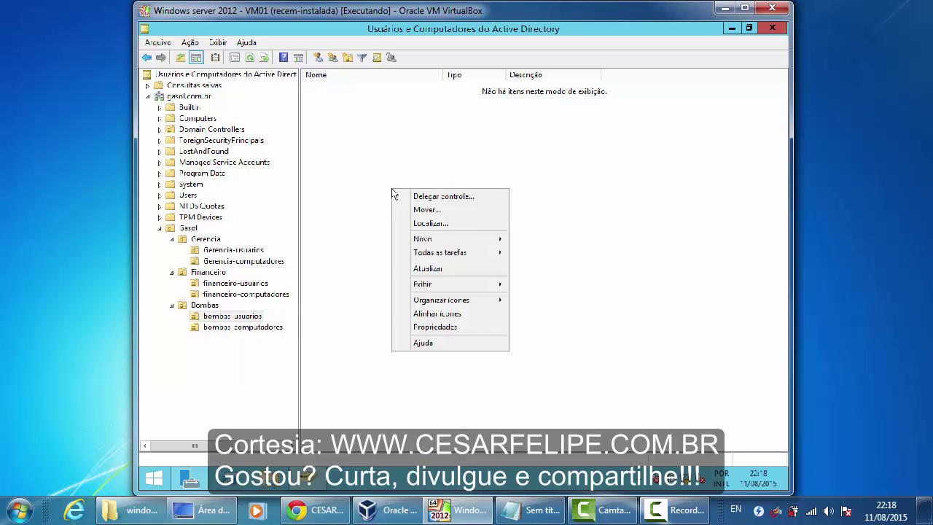
mouse_move(450, 241)
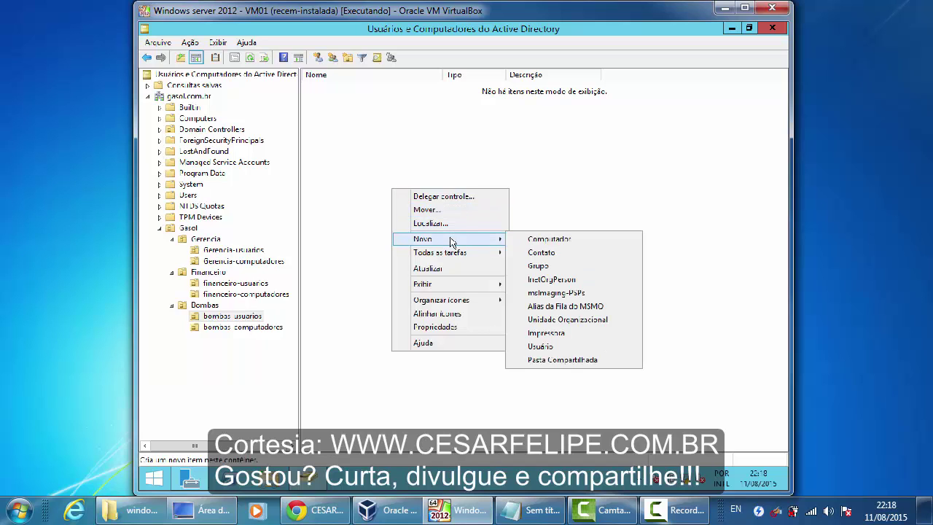
click(534, 346)
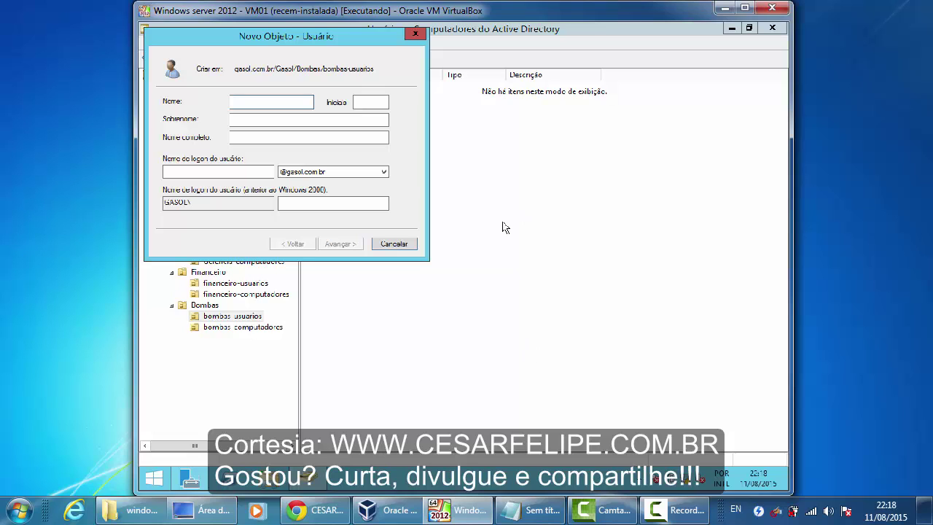
- Enter the new user's first name and surname, with user logon name bombas1
text(Jose)
key(Tab)
key(Tab)
text(sil)
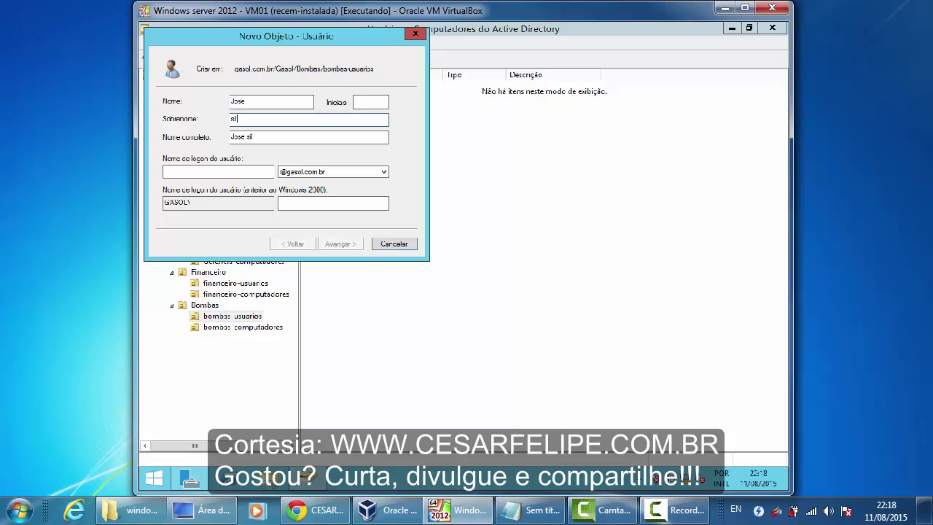
text(va)
key(Tab)
key(Tab)
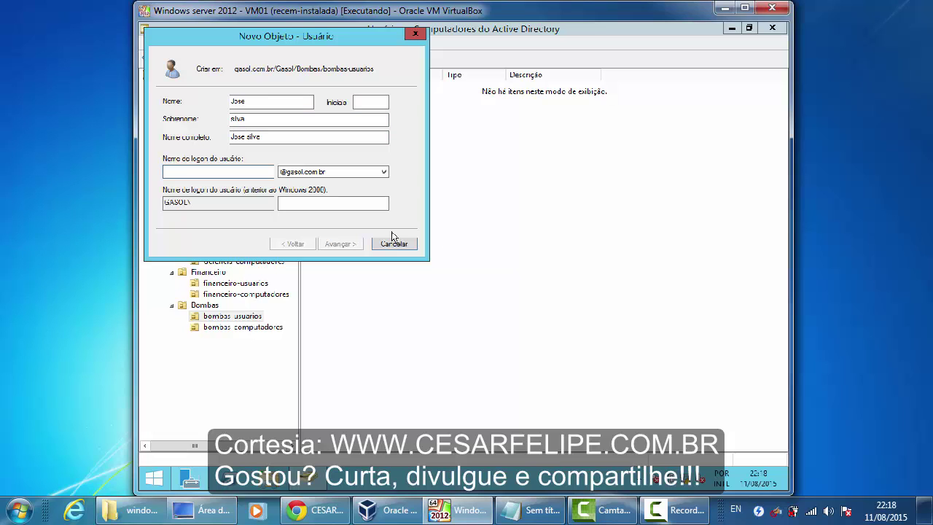
text(gru_bombascheria)
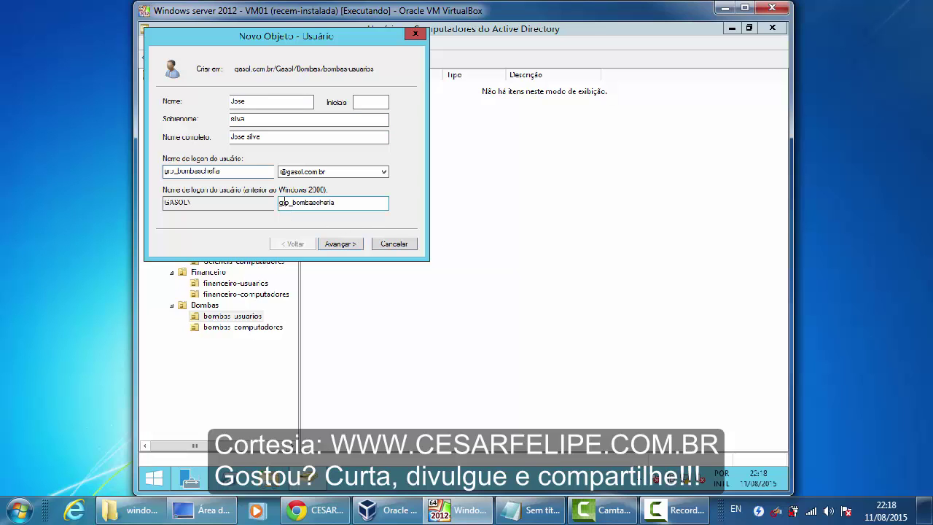
double_click(229, 171)
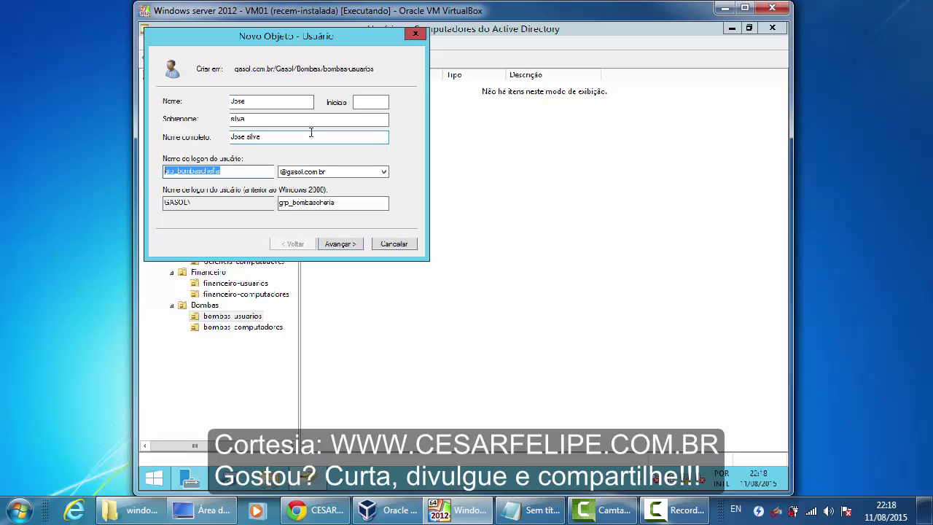
text(bombas1)
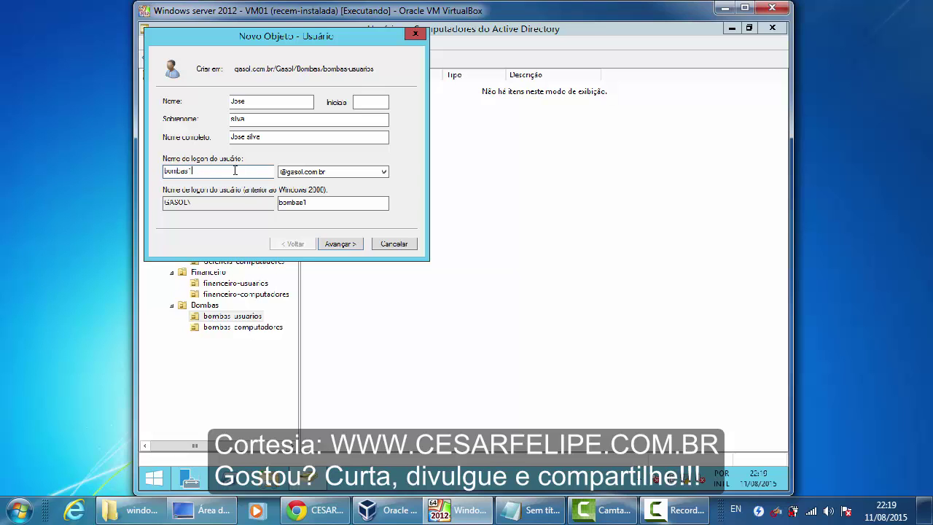
- Set the pre-Windows 2000 logon name to the user's lowercase first name
click(318, 202)
drag(318, 202, 278, 202)
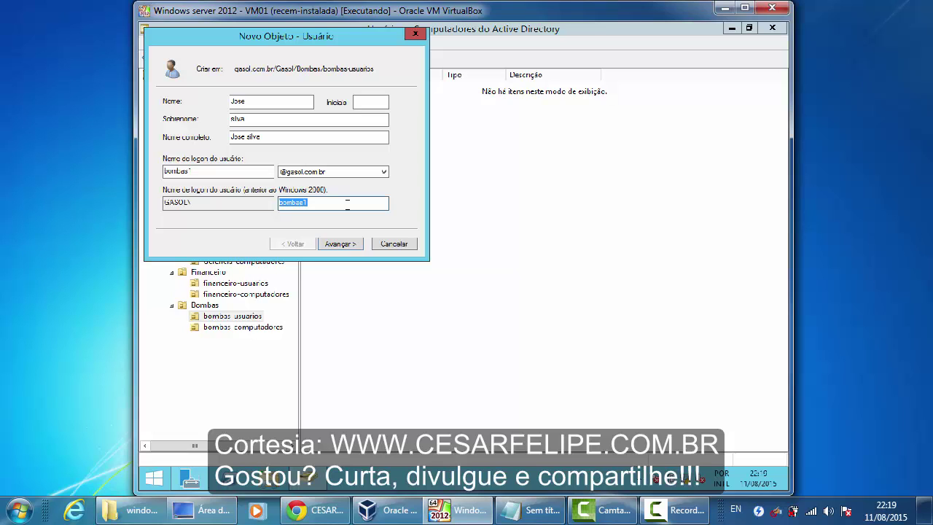
text(jose)
click(206, 169)
double_click(289, 205)
double_click(200, 170)
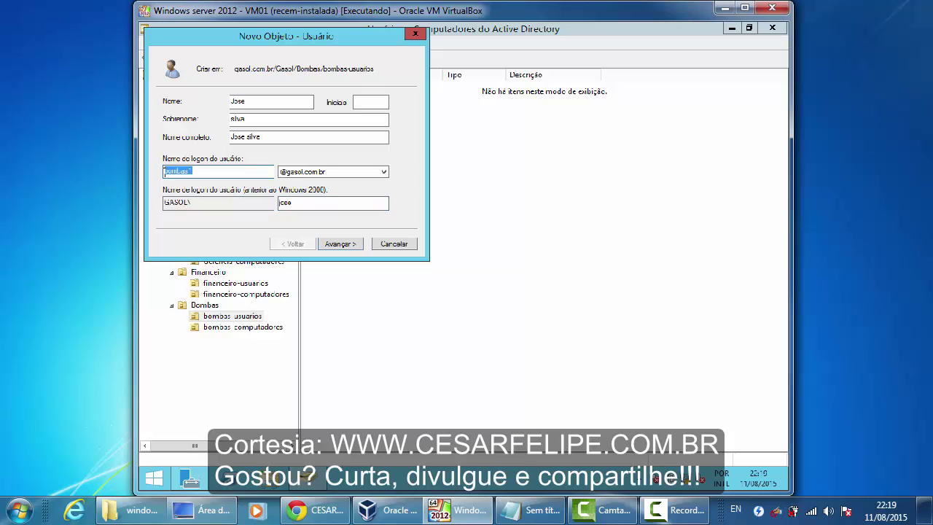
click(307, 203)
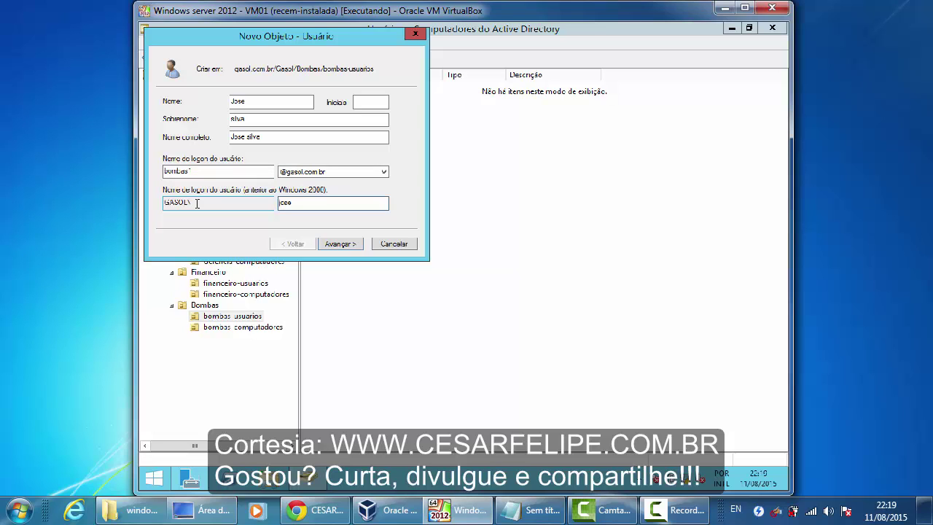
- Give the user a non-expiring password with no forced change at next logon, and finish
click(340, 243)
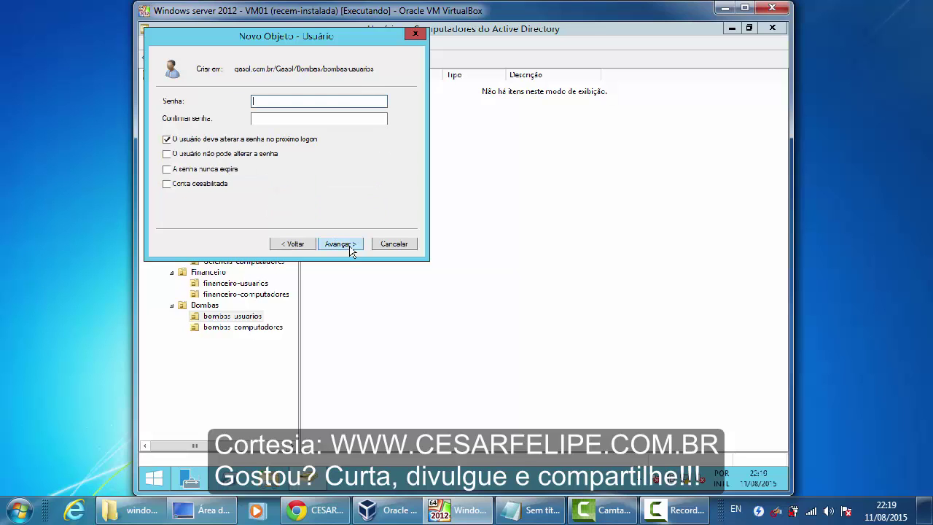
text(••••••••)
key(Tab)
text(••)
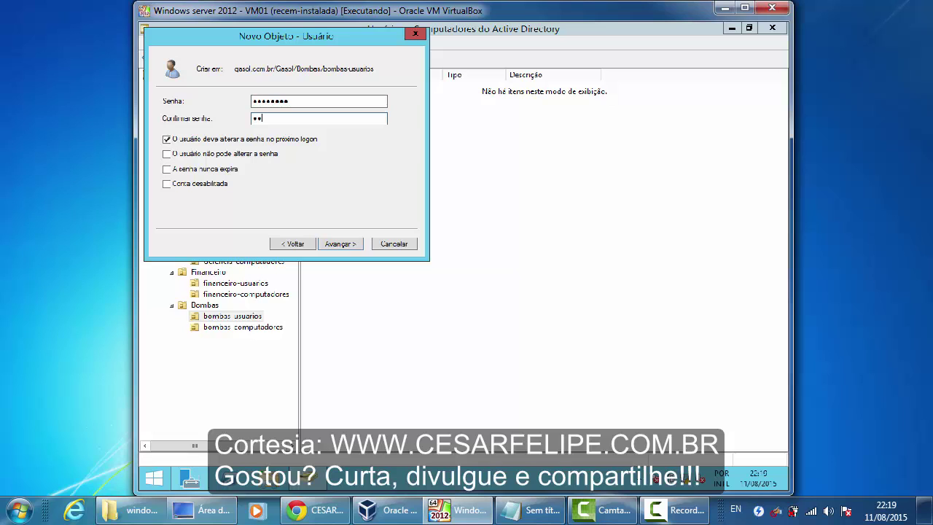
text(•••••)
click(175, 139)
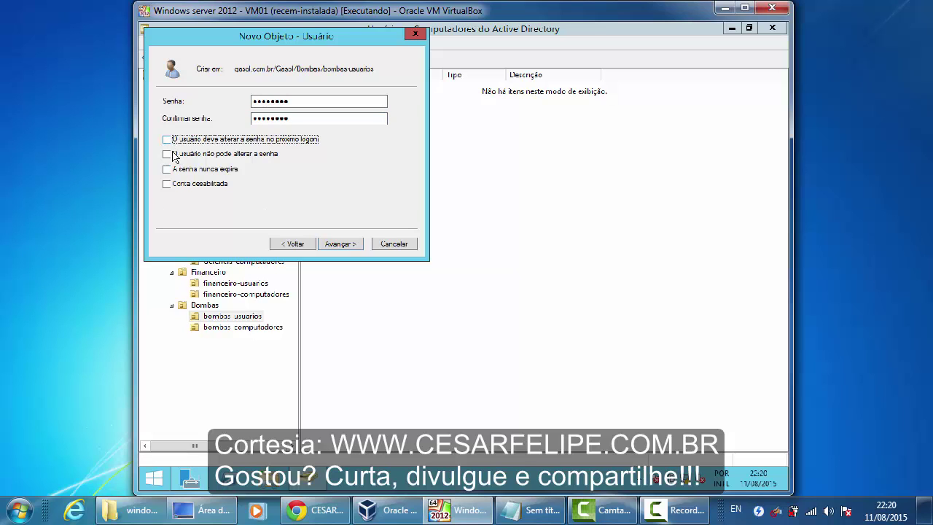
click(354, 246)
click(354, 247)
click(366, 291)
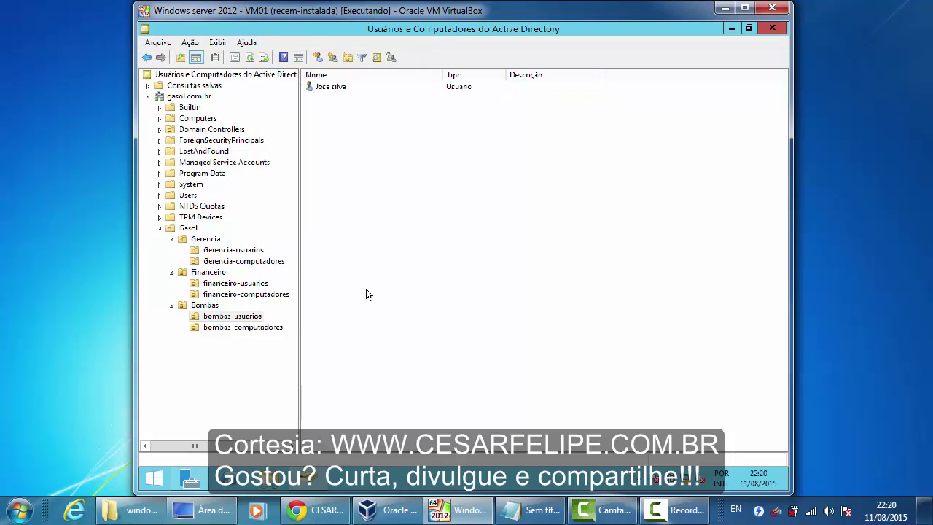
- Create a second user with first name, surname, logon name bombas and matching pre-Windows 2000 name
right_click(412, 210)
mouse_move(442, 261)
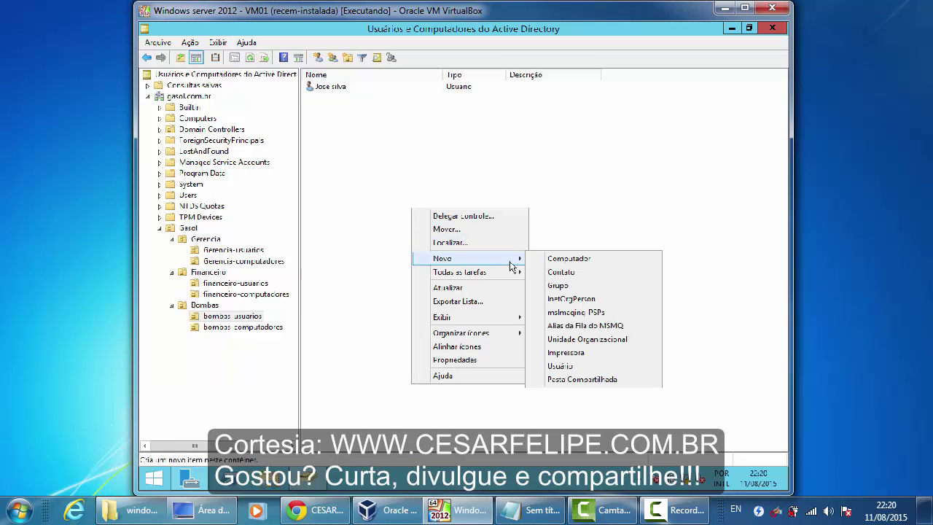
click(559, 365)
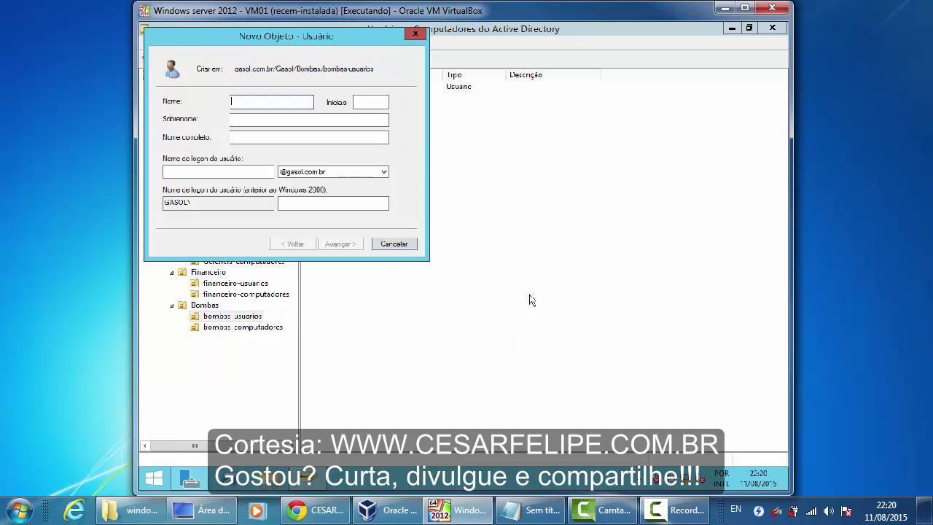
text(Maria)
key(Tab)
key(Tab)
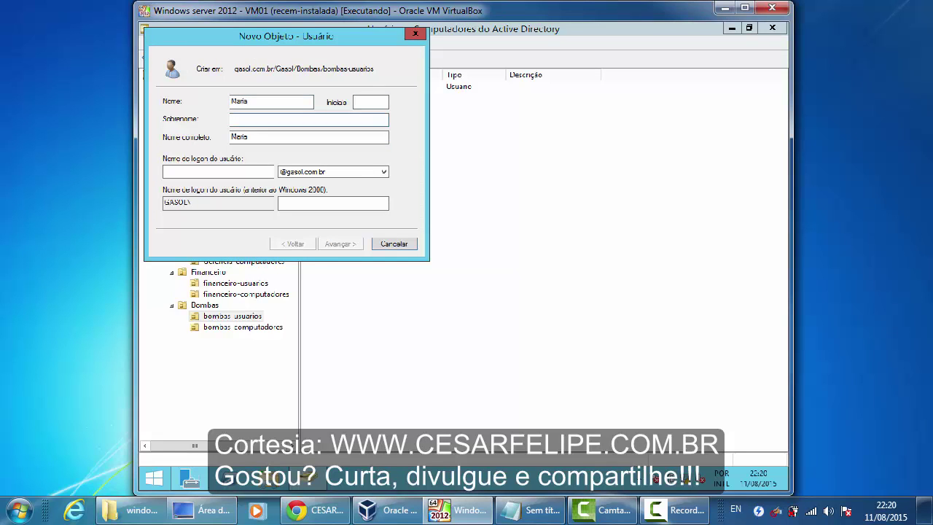
text(santos)
click(247, 172)
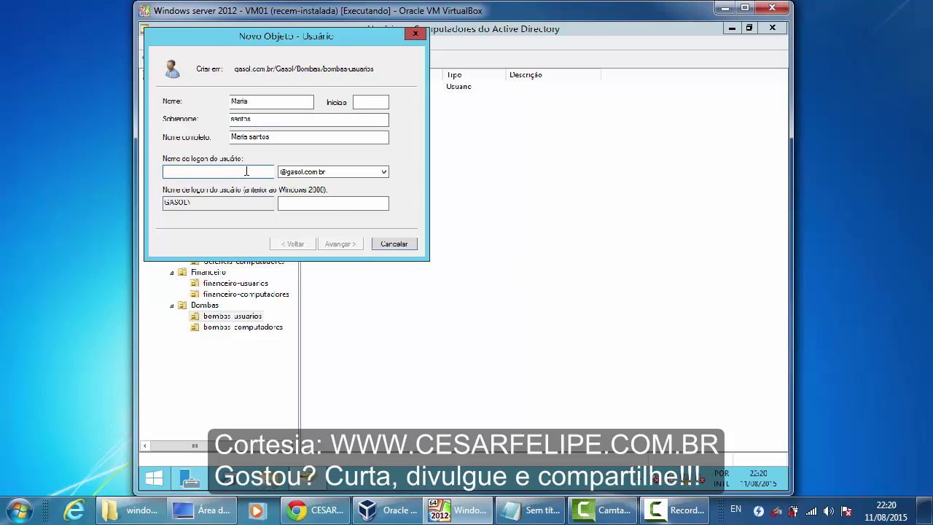
text(bombas2)
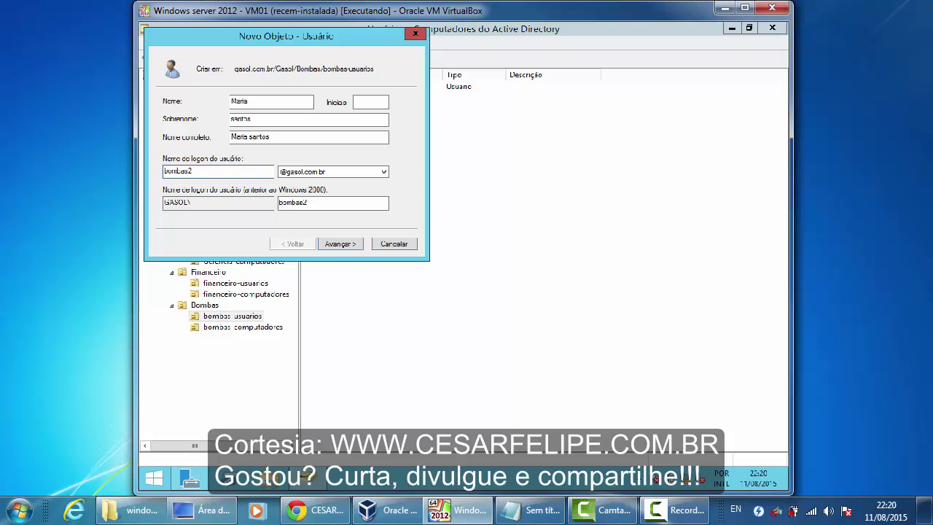
double_click(291, 203)
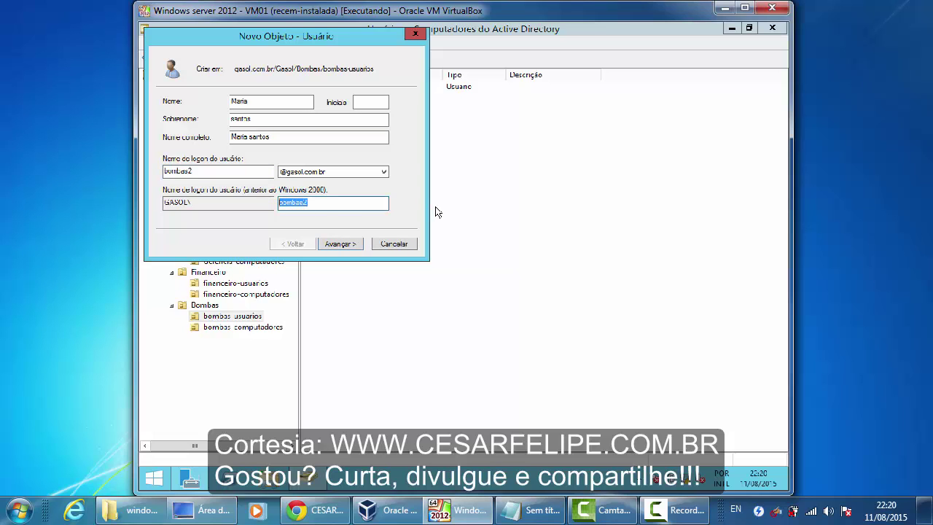
text(maria)
drag(288, 42, 471, 119)
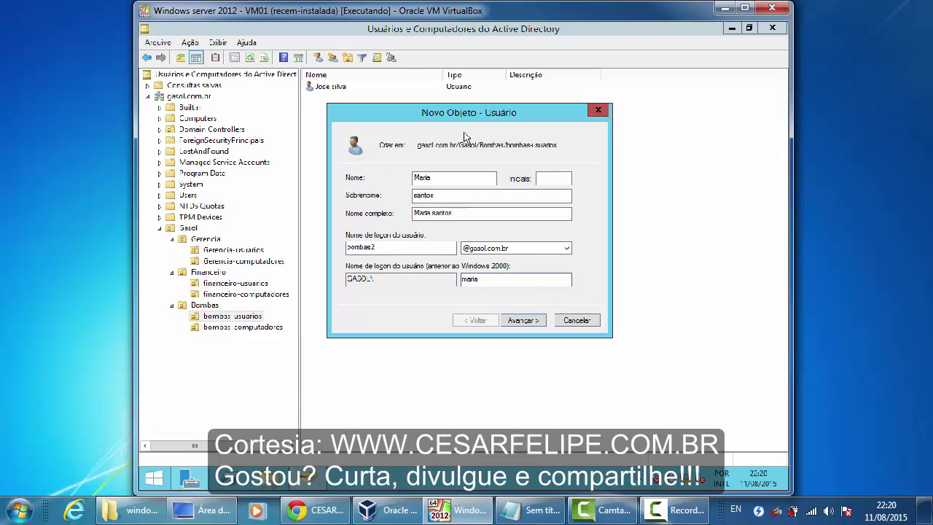
- Set the second user's password to never expire with no change at next logon, and finish
click(529, 321)
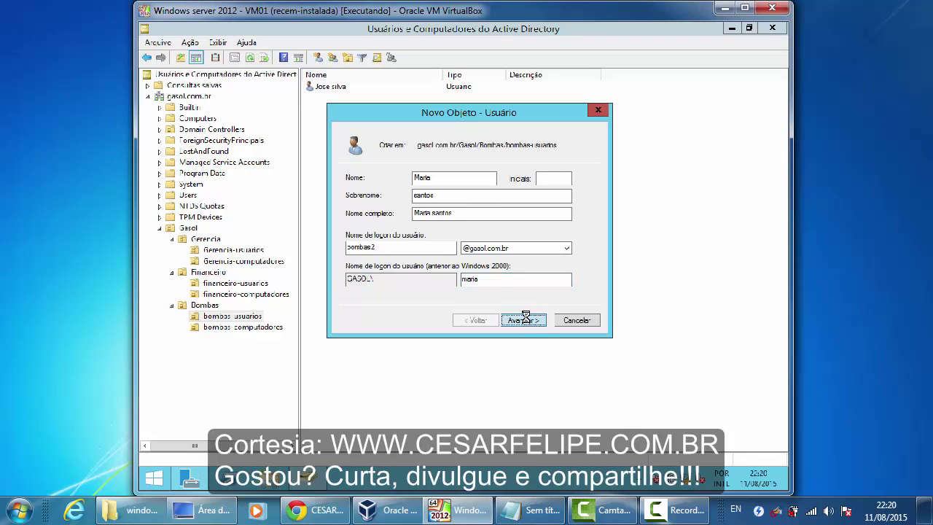
text(Pa$$w0rd)
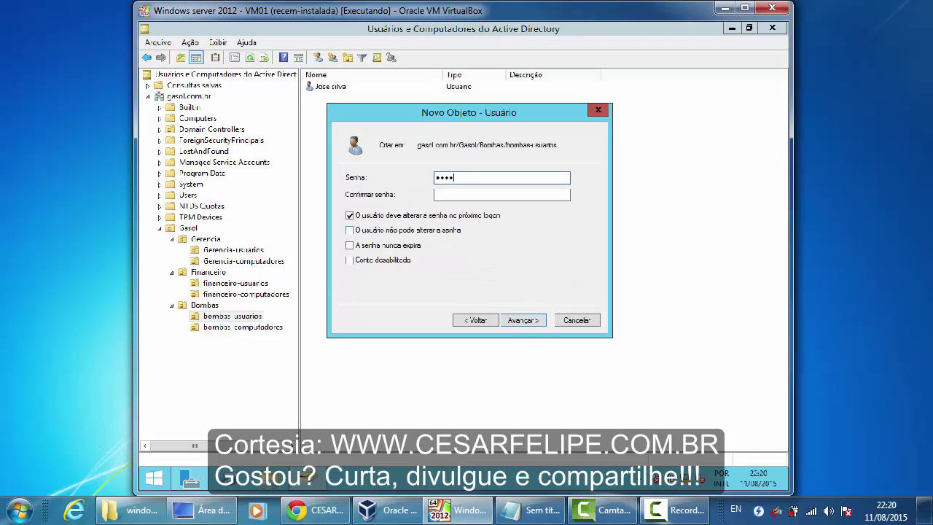
key(Tab)
text(Pa$$w0rd)
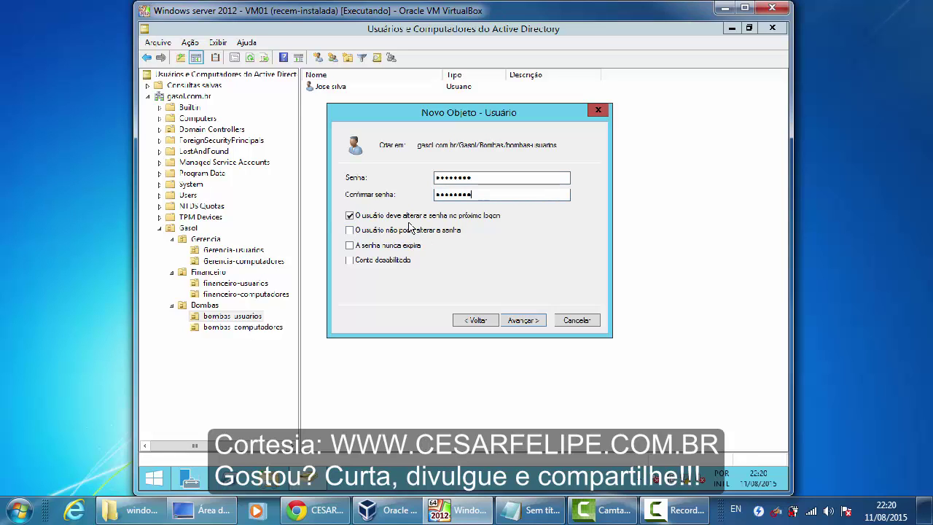
click(380, 219)
click(380, 246)
click(539, 324)
click(520, 321)
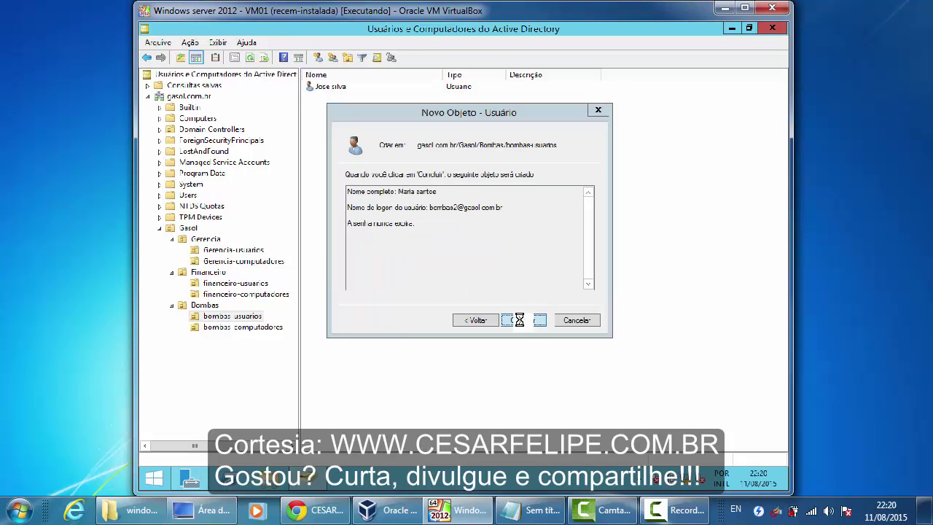
- Add the first user to grp_bombaschefia via Membro de, apply, and close
double_click(339, 86)
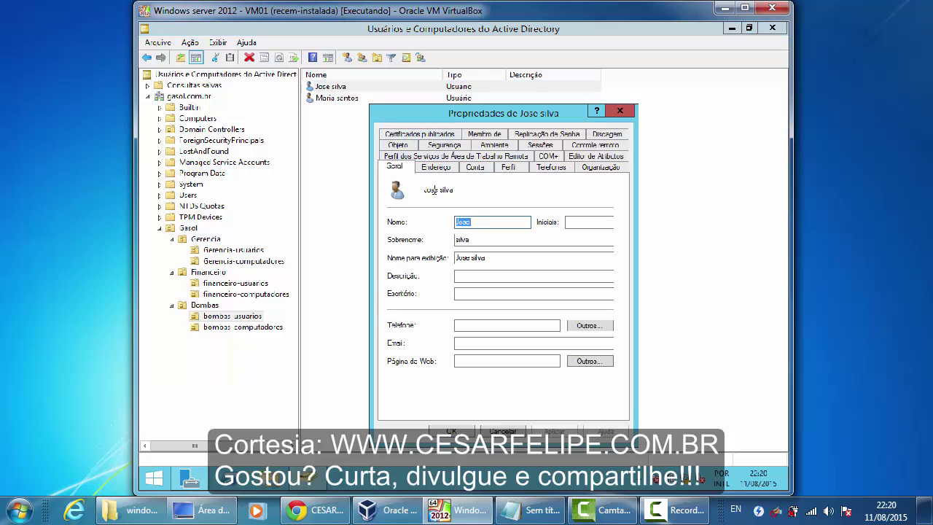
click(487, 134)
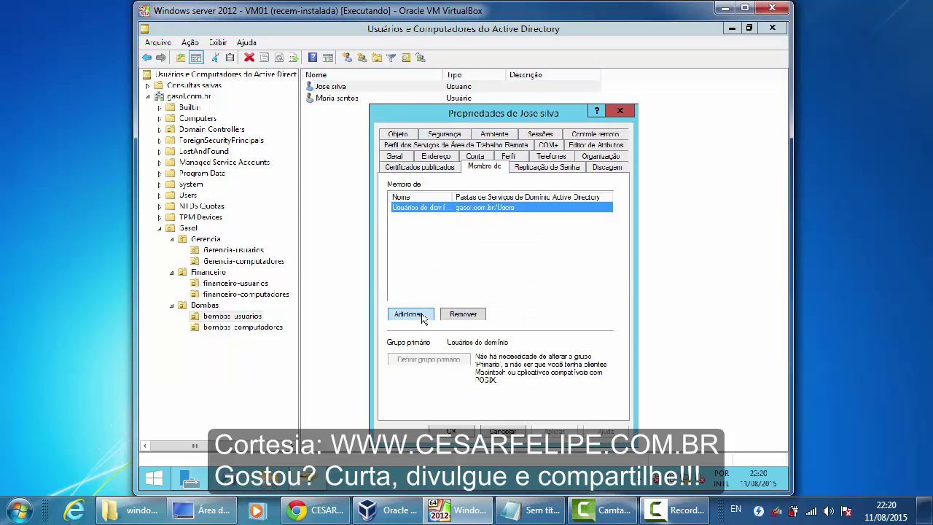
click(424, 317)
text(uru)
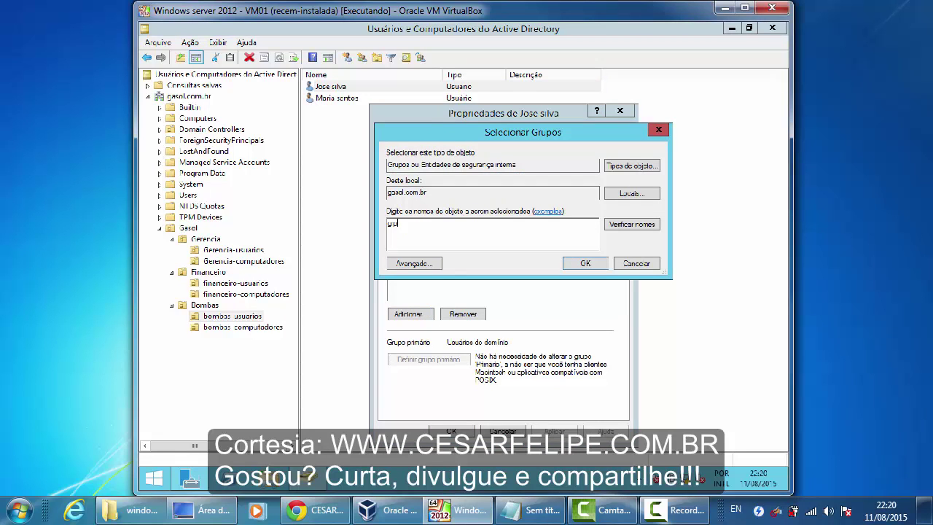
text(_b)
click(631, 223)
double_click(457, 222)
click(582, 267)
click(538, 433)
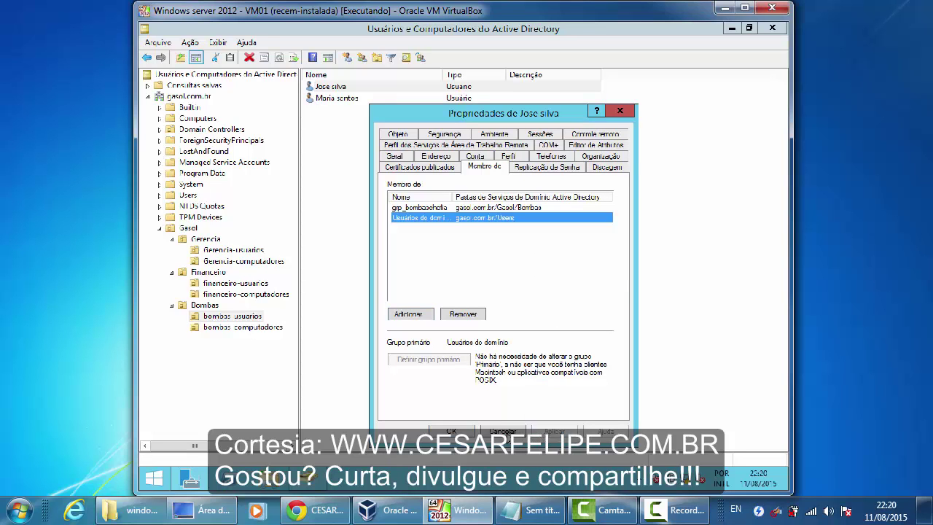
click(467, 433)
- Add the second user to grp_bombasfuncionarios via Membro de and apply
double_click(365, 102)
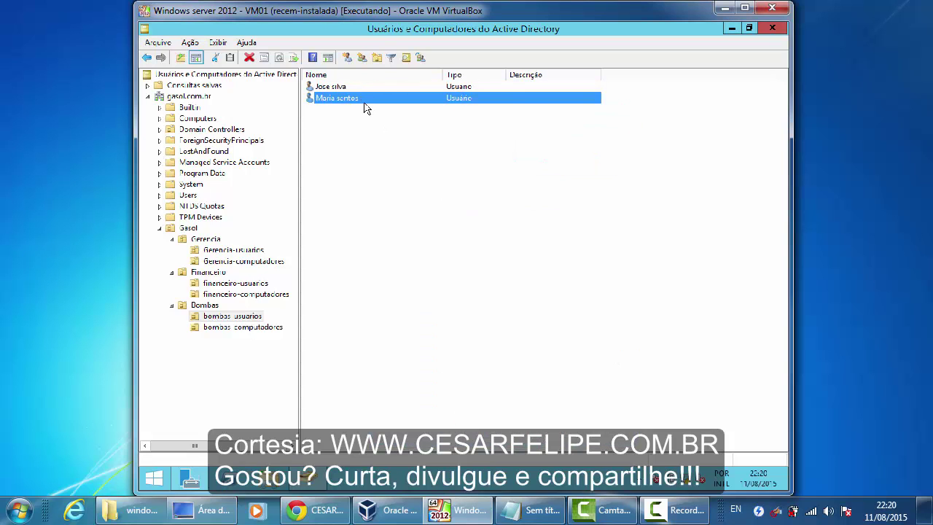
click(477, 135)
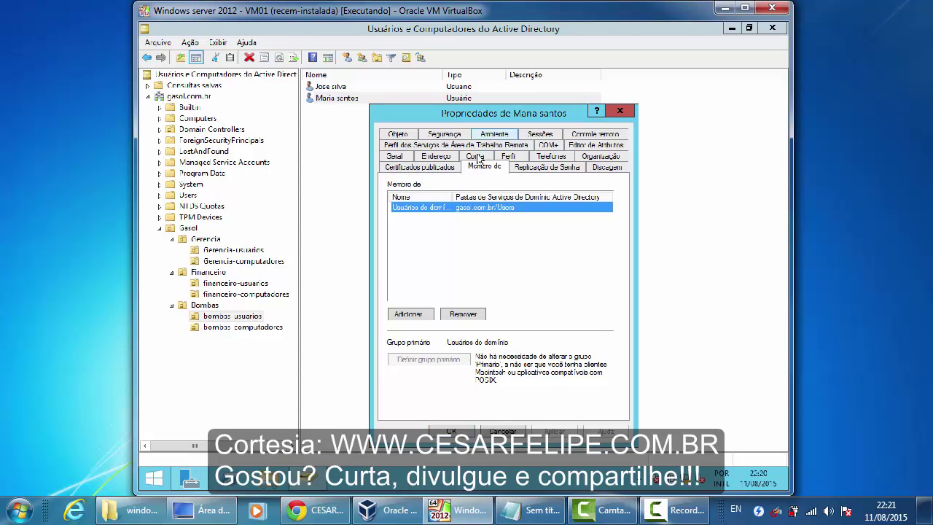
click(413, 314)
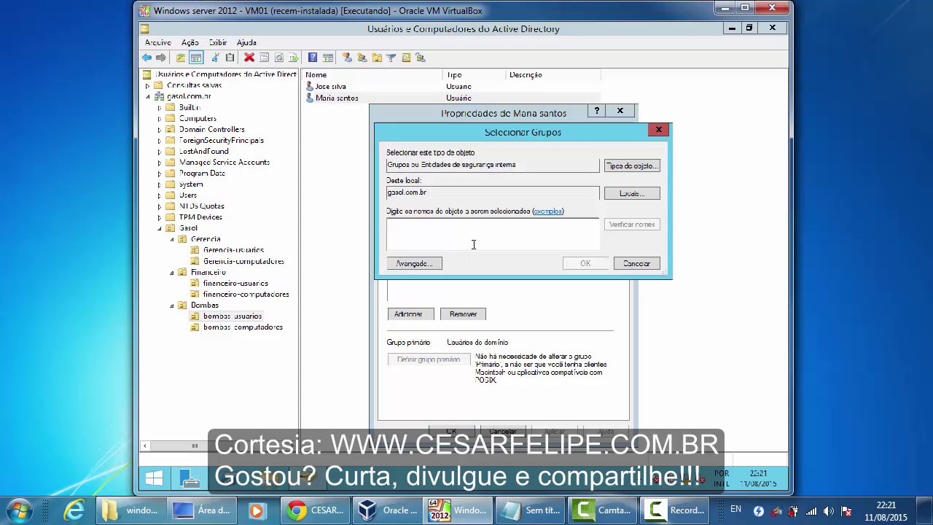
text(gru)
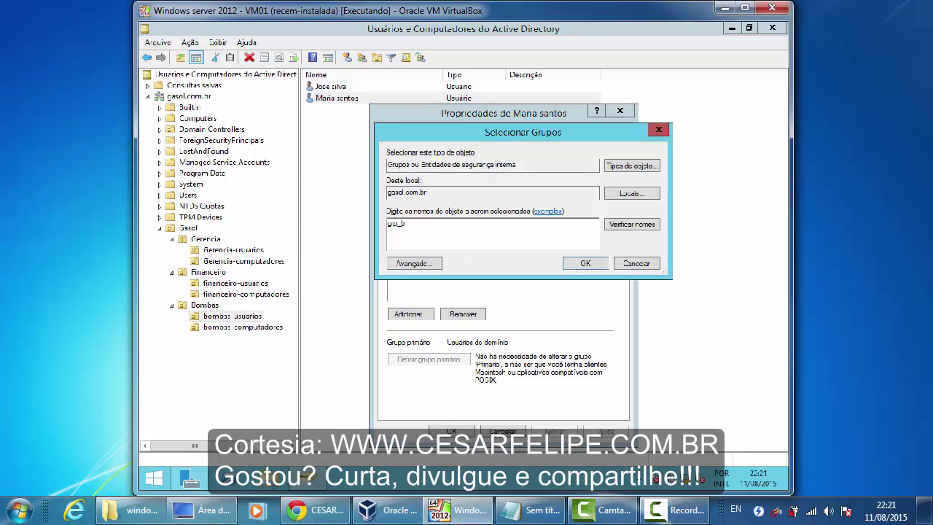
text(_b)
click(616, 229)
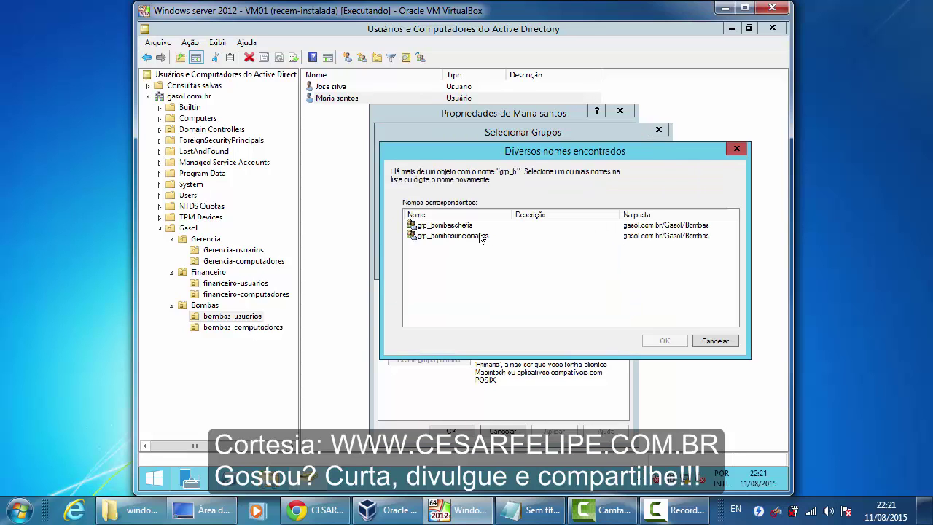
double_click(479, 236)
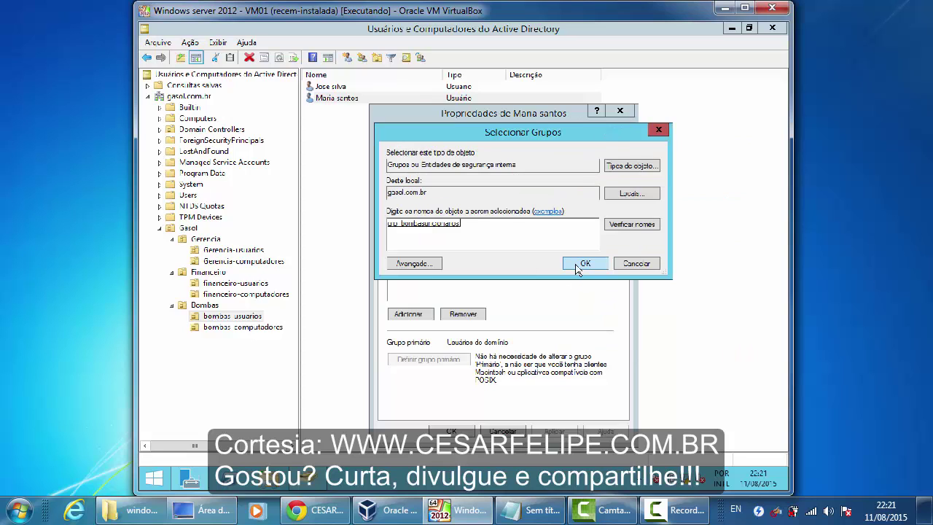
click(580, 265)
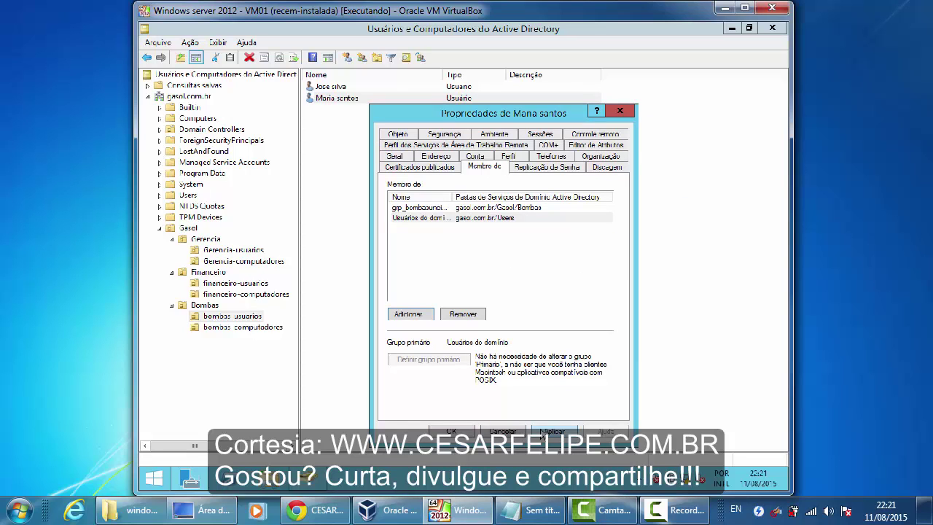
click(542, 433)
- Close the second user's Properties with OK and shift the server VM window slightly
click(467, 433)
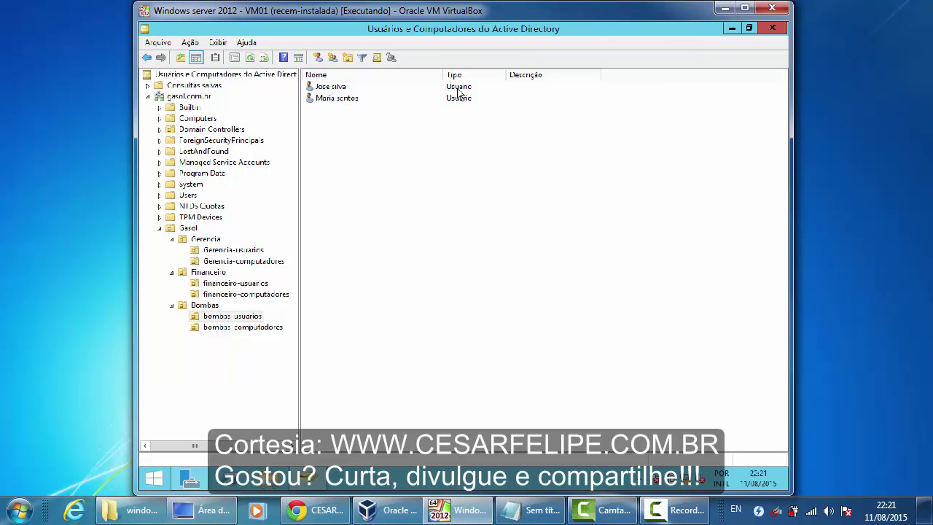
mouse_move(499, 18)
mouse_down()
mouse_move(486, 18)
mouse_move(510, 18)
mouse_up()
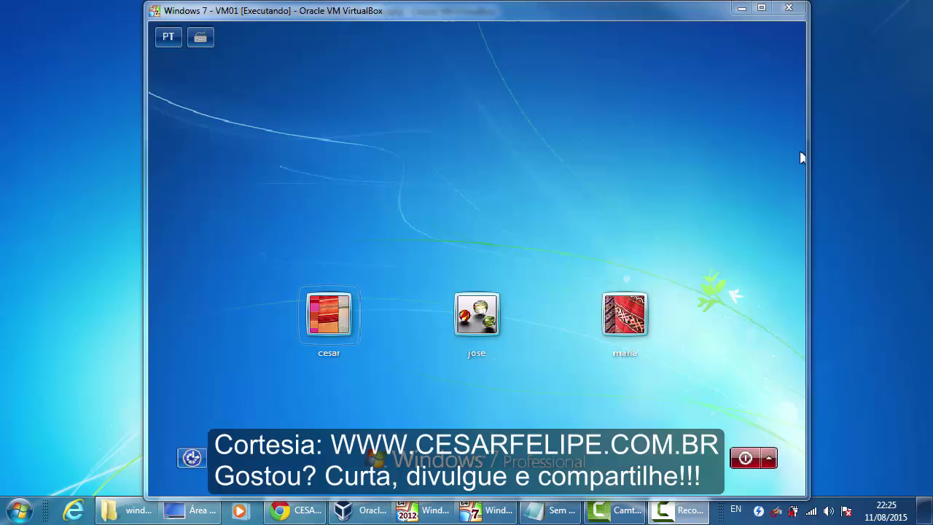
- Switch to the Windows 7 client VM and sign in with the first account tile
click(488, 120)
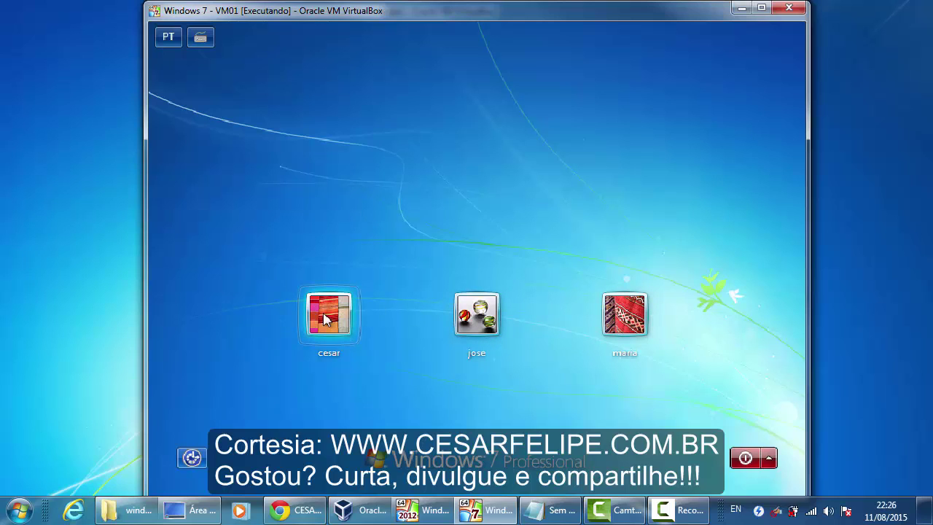
click(325, 319)
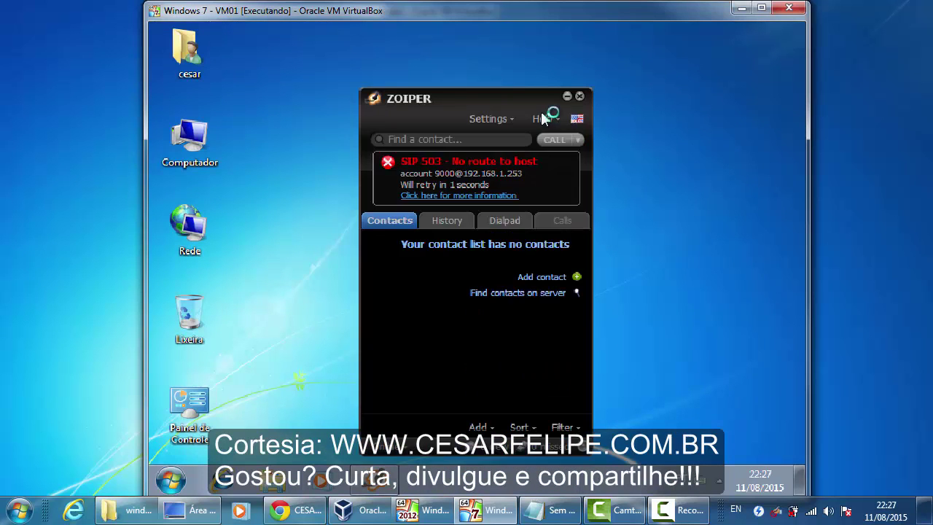
- Close the Zoiper softphone window showing the connection error
click(579, 96)
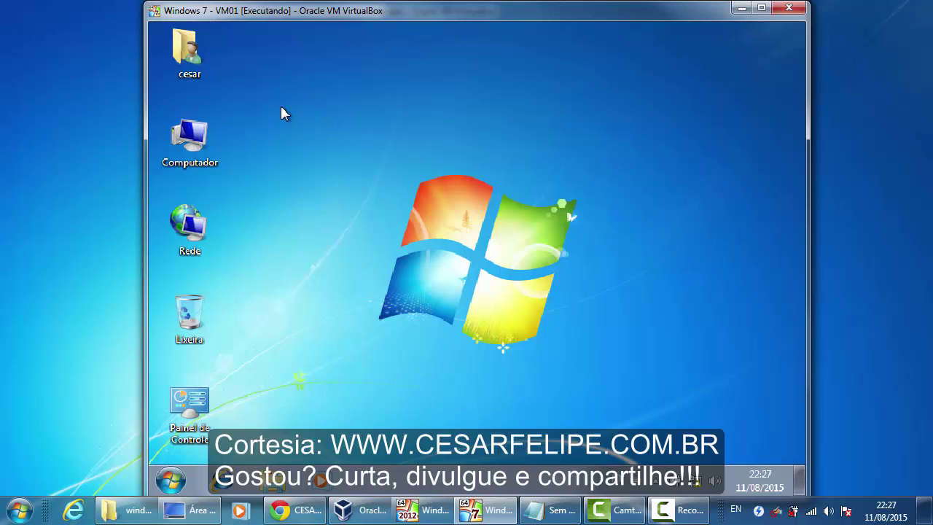
- Open the computer name settings from Computador's system properties
right_click(190, 132)
click(294, 284)
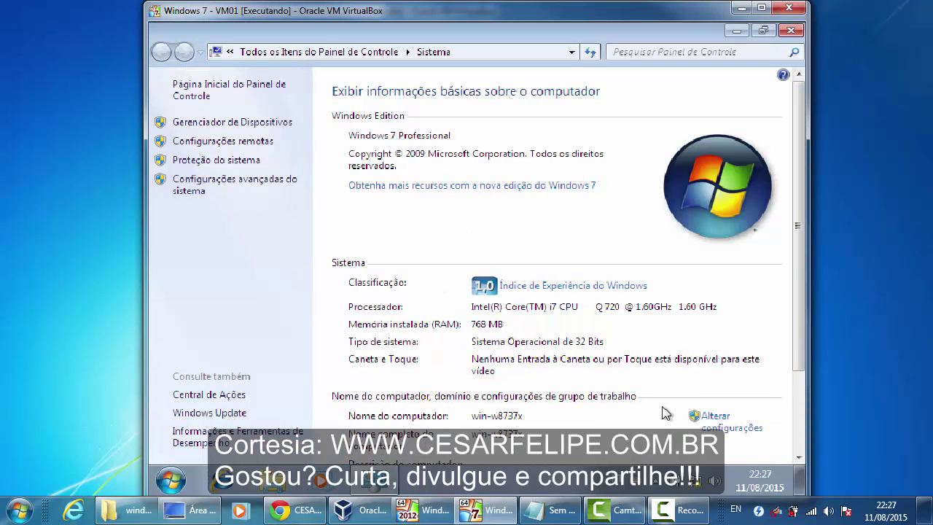
scroll(799, 328, down, 2)
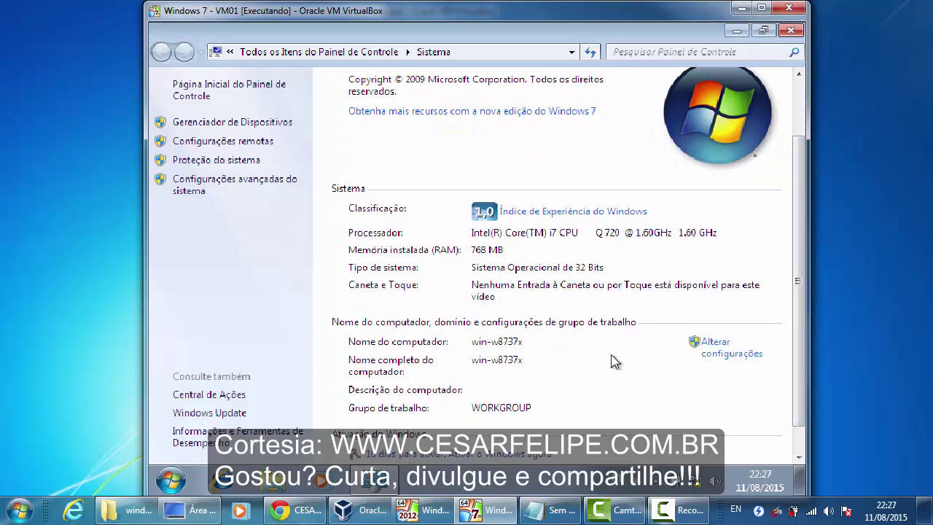
click(718, 347)
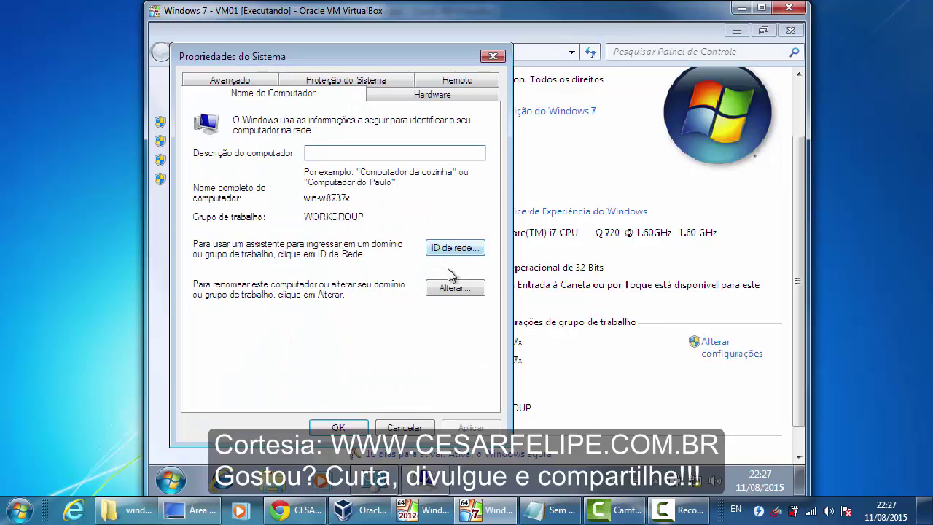
- Rename the computer to pc-bombas01, acknowledge the restart notice, and close the settings
click(462, 287)
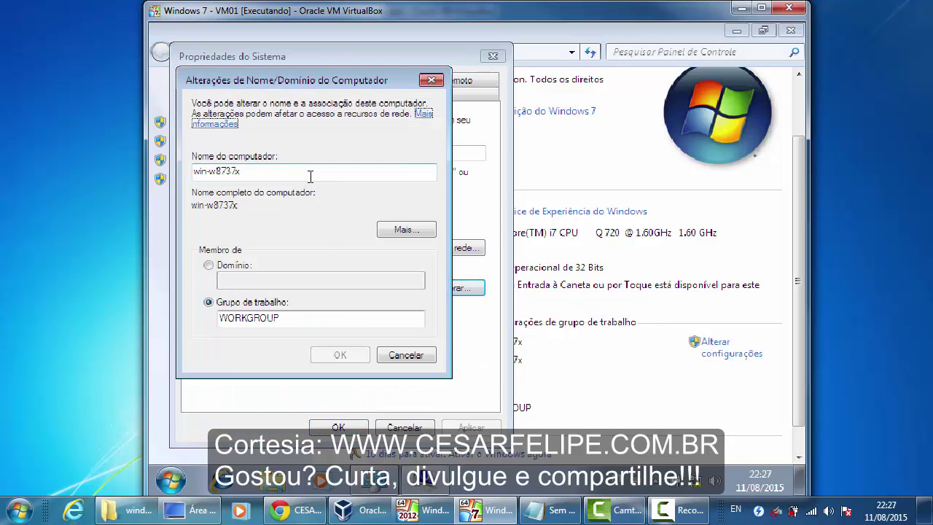
key(Tab)
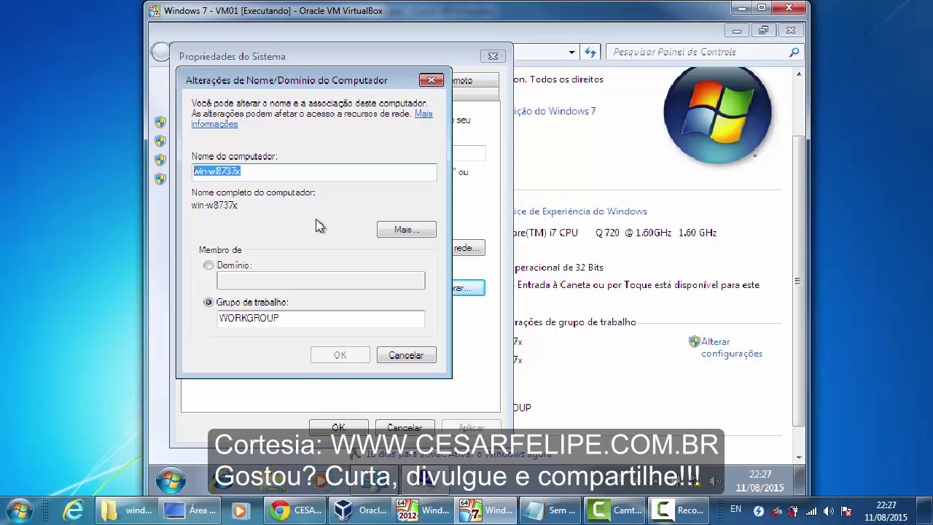
text(bombas)
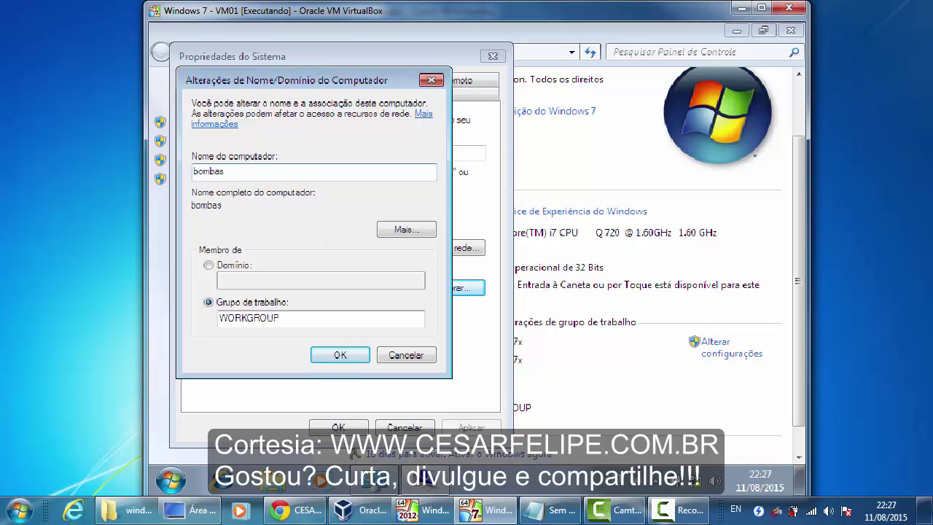
text(01)
click(194, 171)
text(pc-)
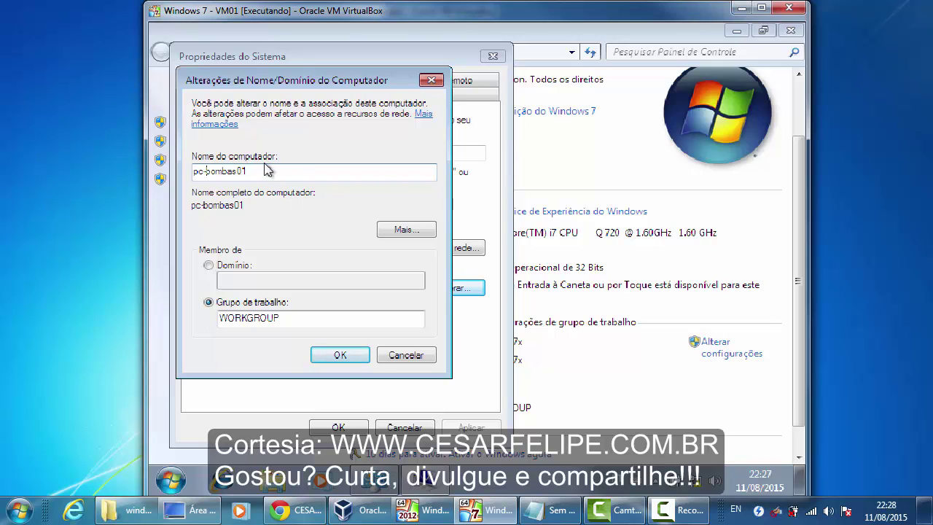
click(299, 173)
click(339, 354)
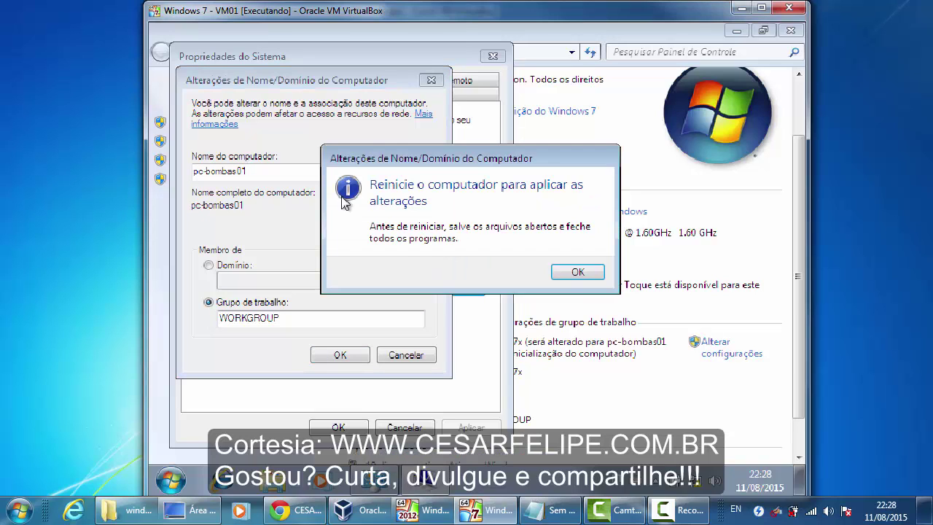
click(568, 272)
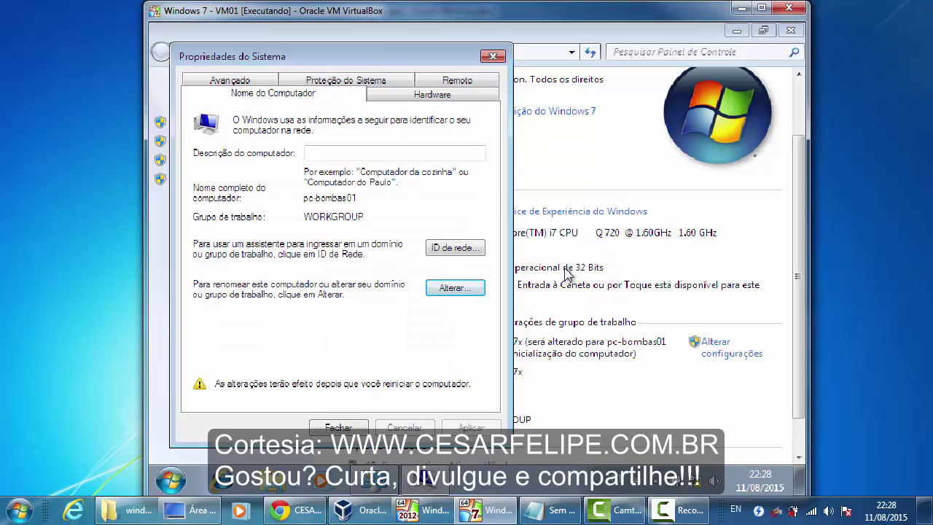
click(357, 430)
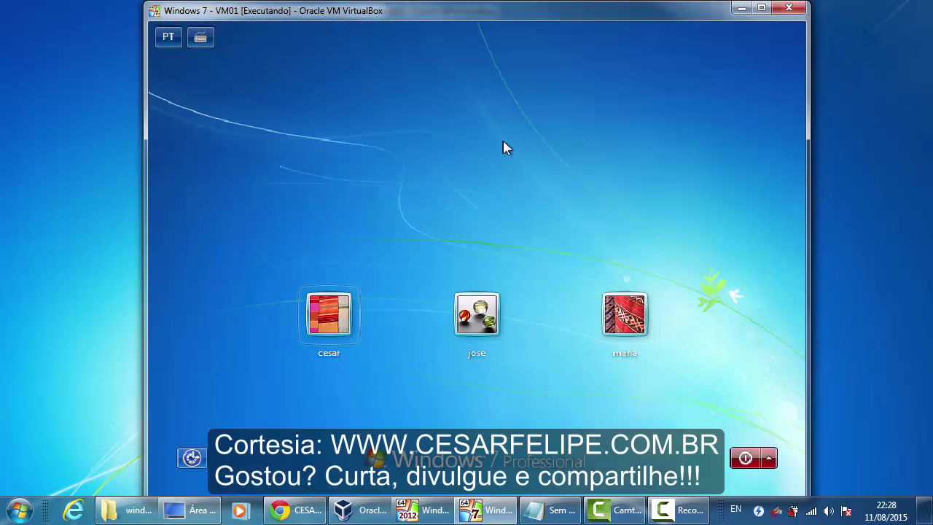
- Sign back in after restart, dismiss Zoiper, and open the System page showing pc-bombas01
click(341, 312)
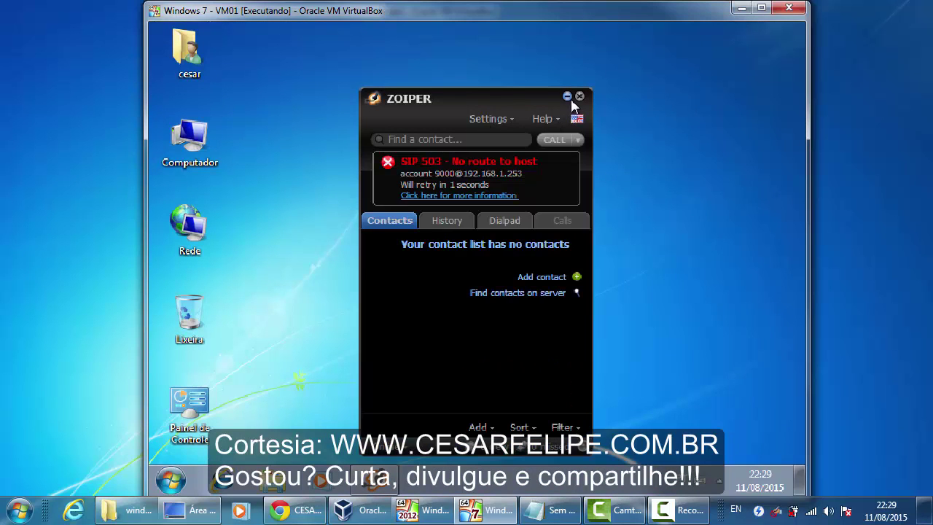
click(567, 97)
right_click(187, 139)
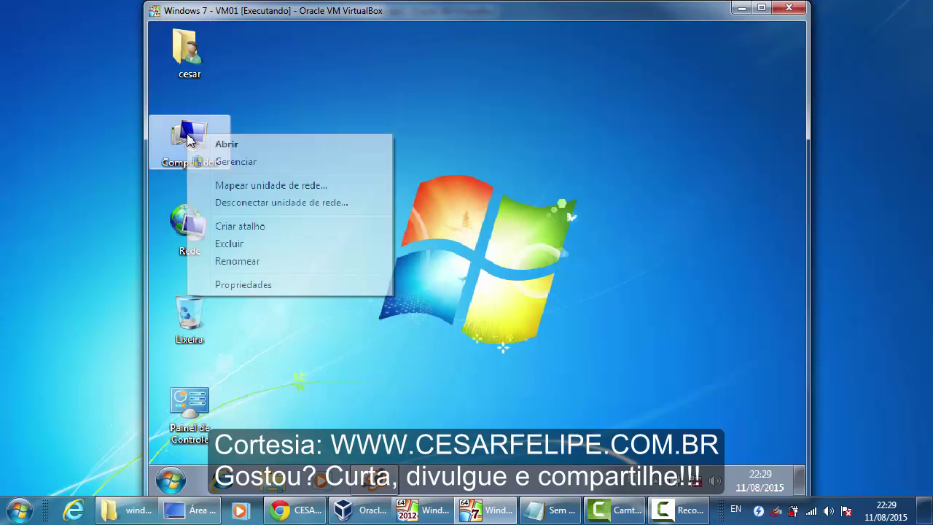
click(276, 284)
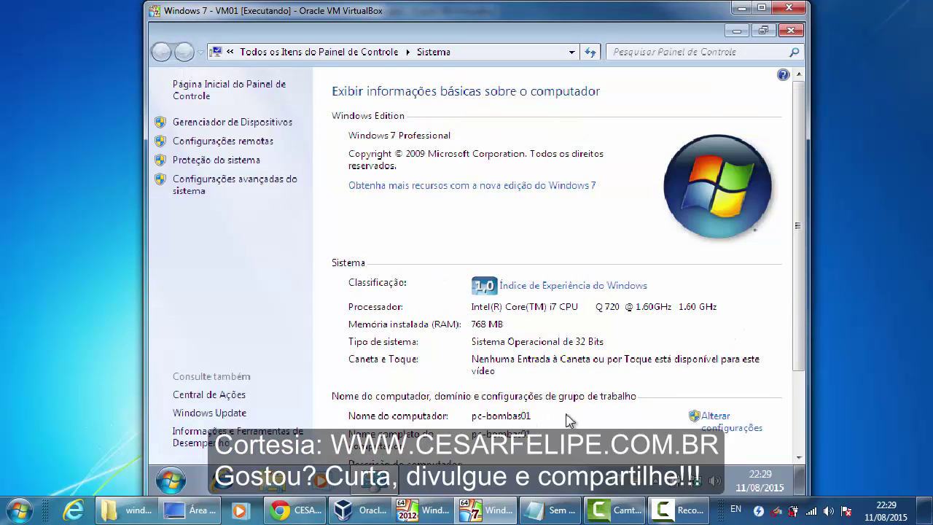
- Scroll the System page to check the pc-bombas01 name and WORKGROUP, then close it
scroll(739, 281, down, 3)
drag(793, 202, 795, 133)
click(793, 33)
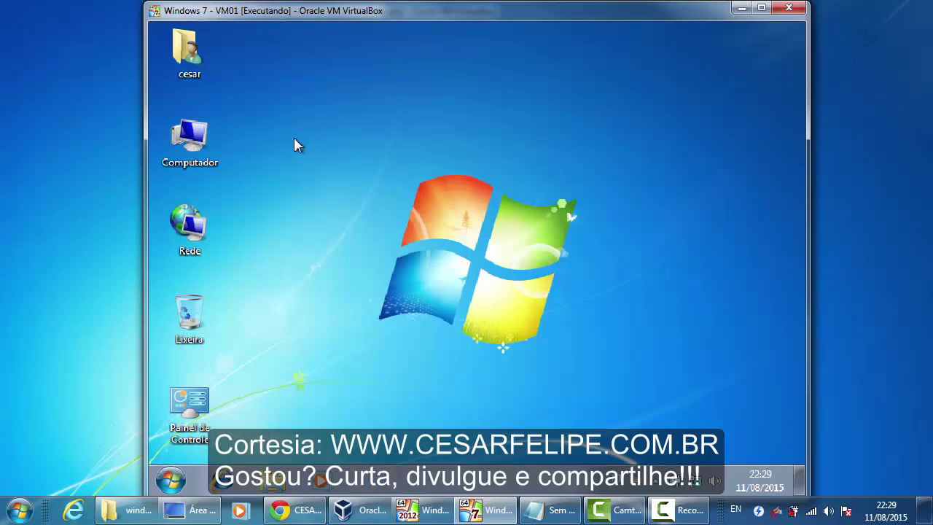
- Reopen the System page from the Computador icon, recheck it, and close it back to the desktop
right_click(197, 133)
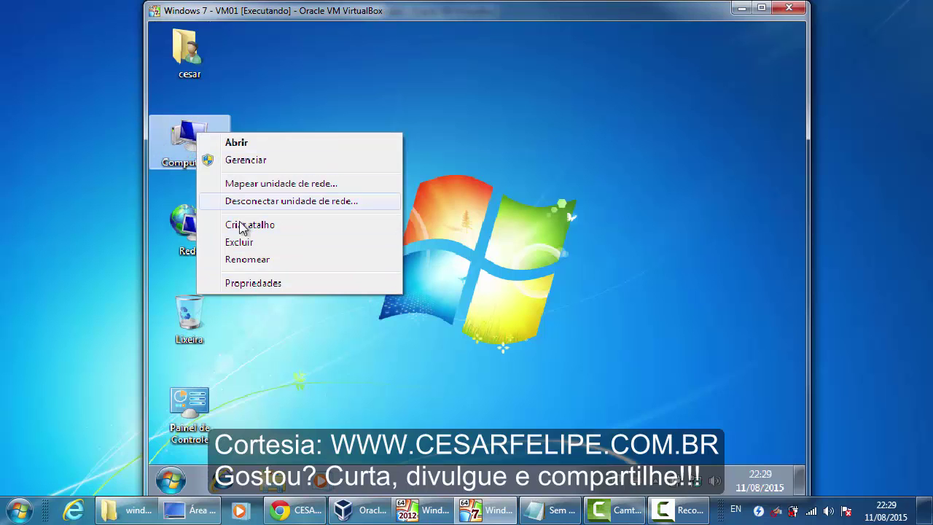
click(248, 282)
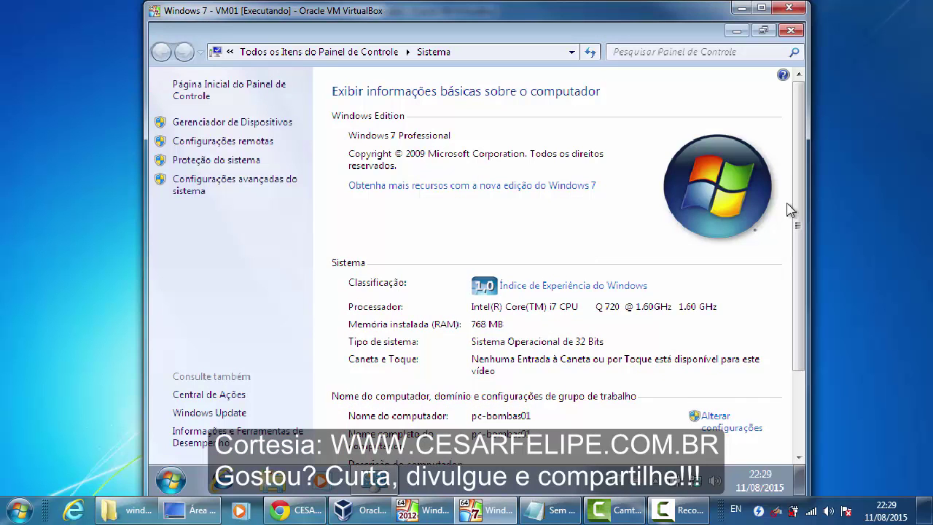
drag(797, 204, 798, 283)
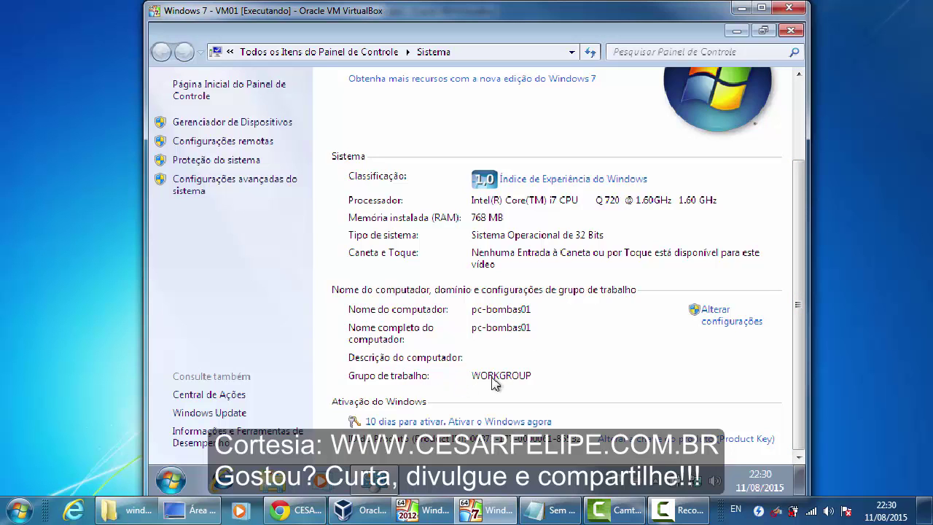
scroll(798, 250, up, 3)
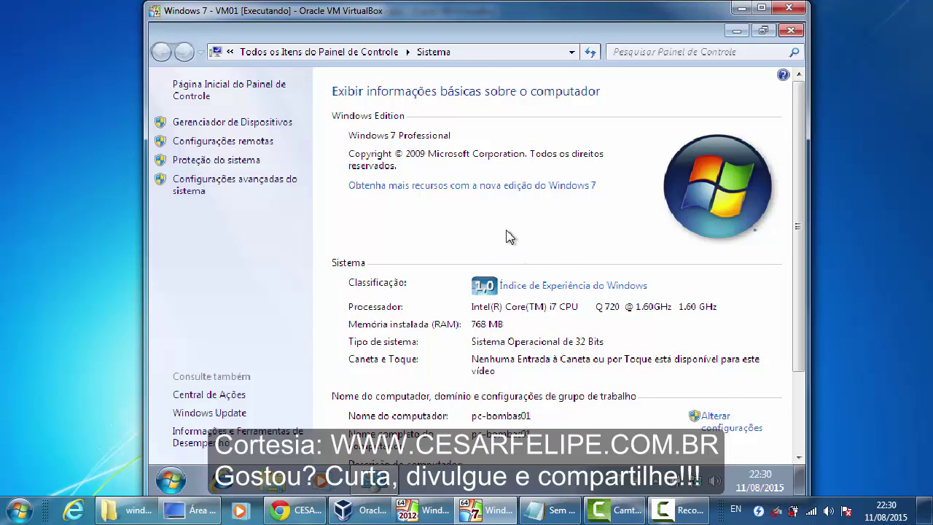
click(790, 30)
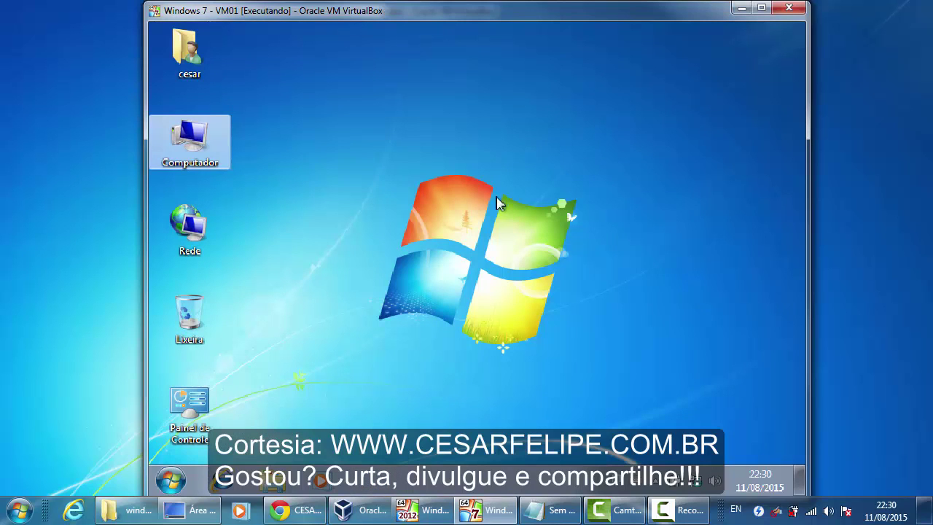
click(370, 297)
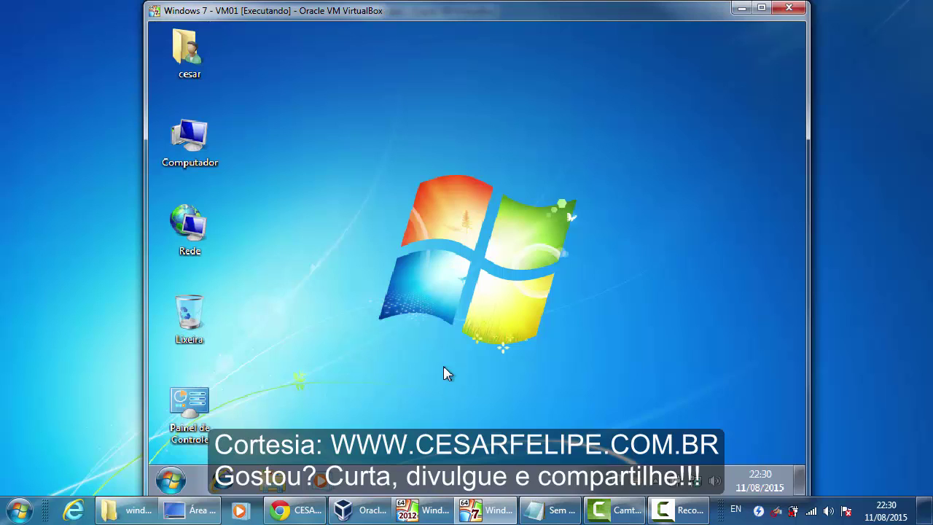
right_click(193, 136)
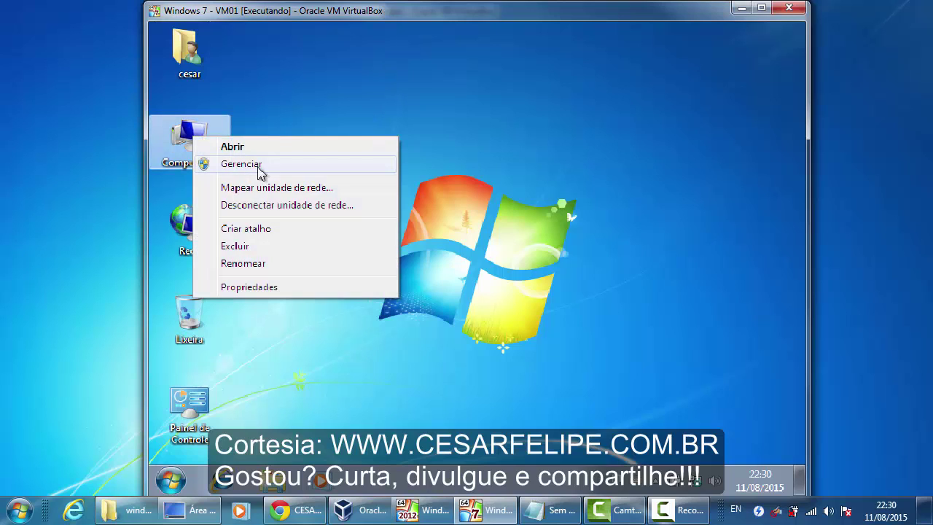
click(240, 164)
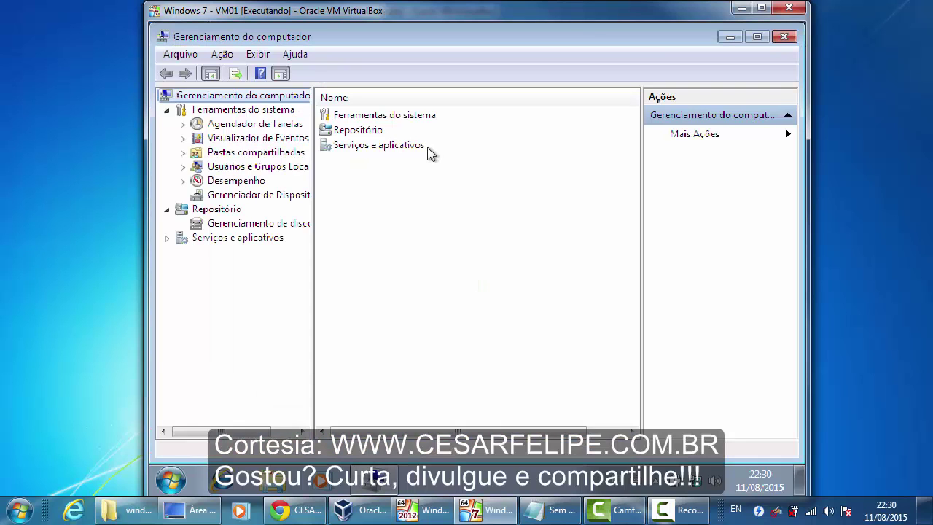
click(183, 166)
click(241, 181)
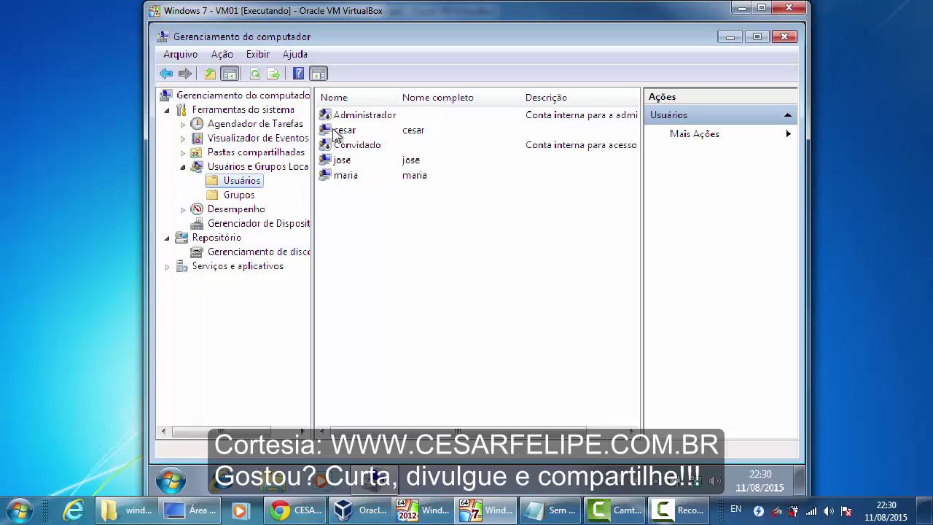
click(324, 131)
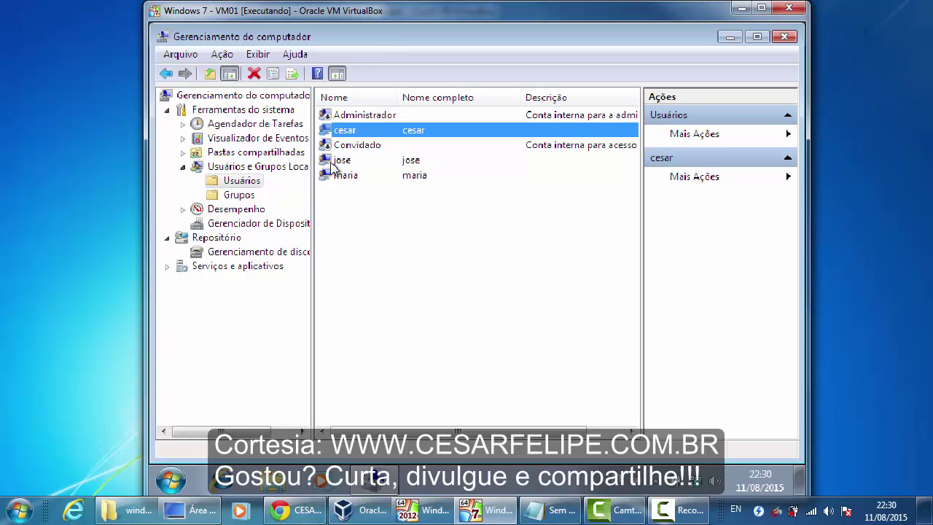
click(333, 162)
click(331, 177)
click(412, 251)
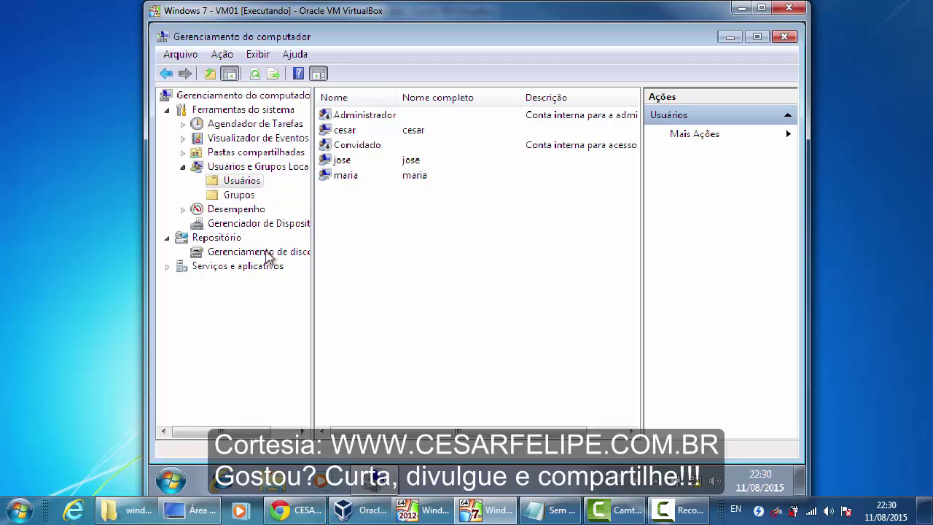
click(328, 161)
click(329, 177)
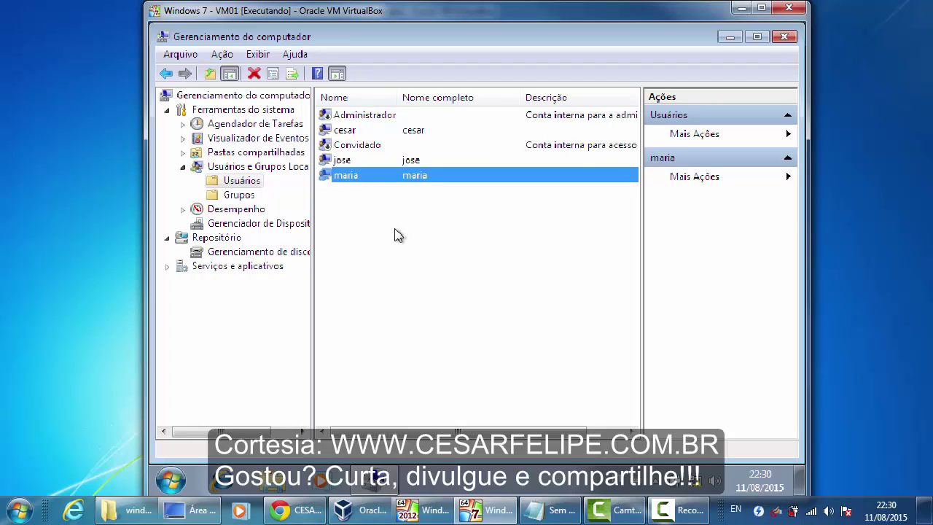
click(397, 235)
click(784, 36)
click(375, 272)
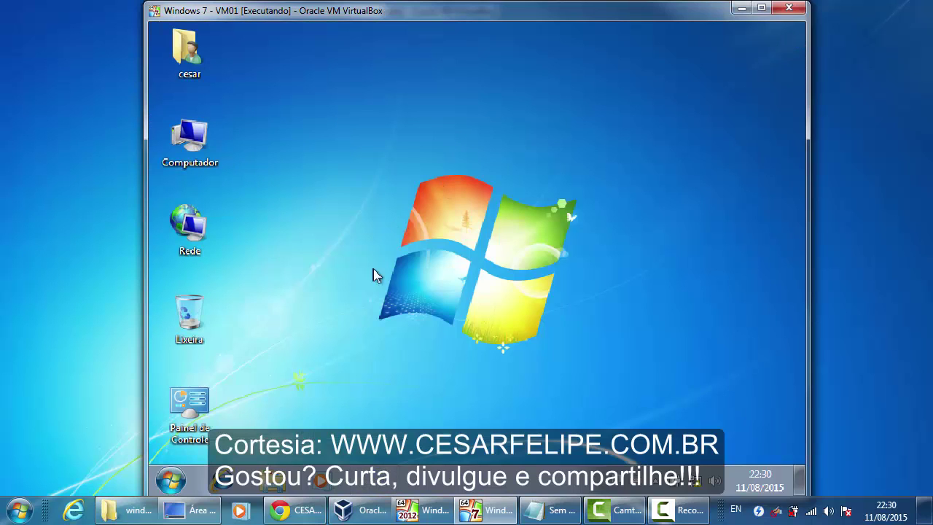
- Launch Diretiva de Segurança Local from Control Panel's Ferramentas Administrativas
click(173, 481)
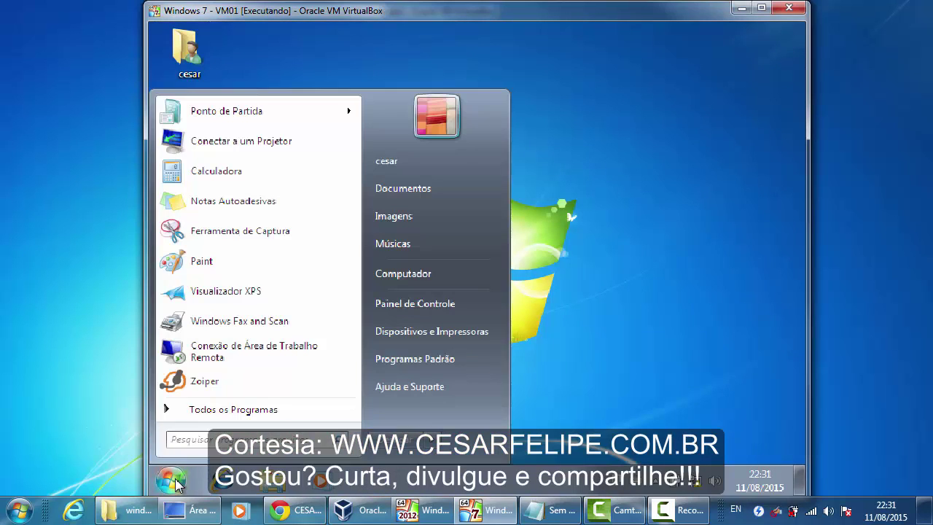
click(435, 306)
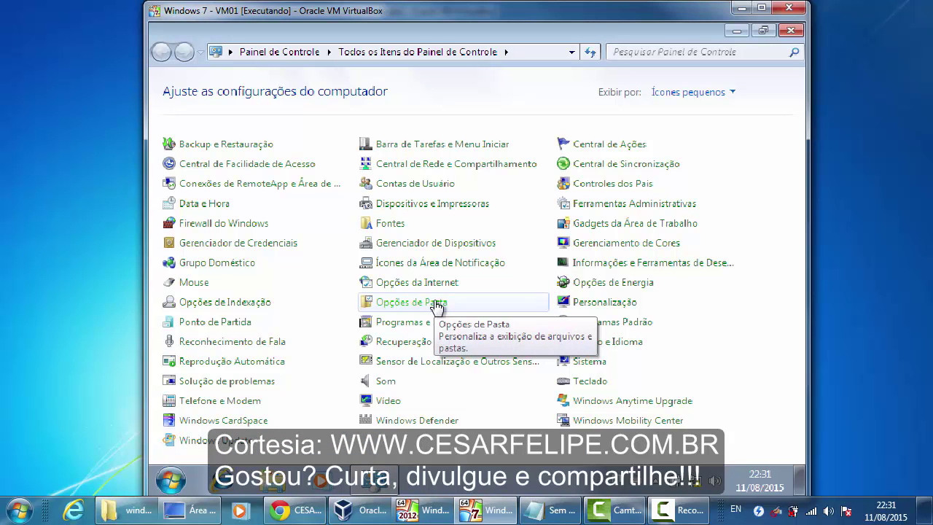
click(604, 208)
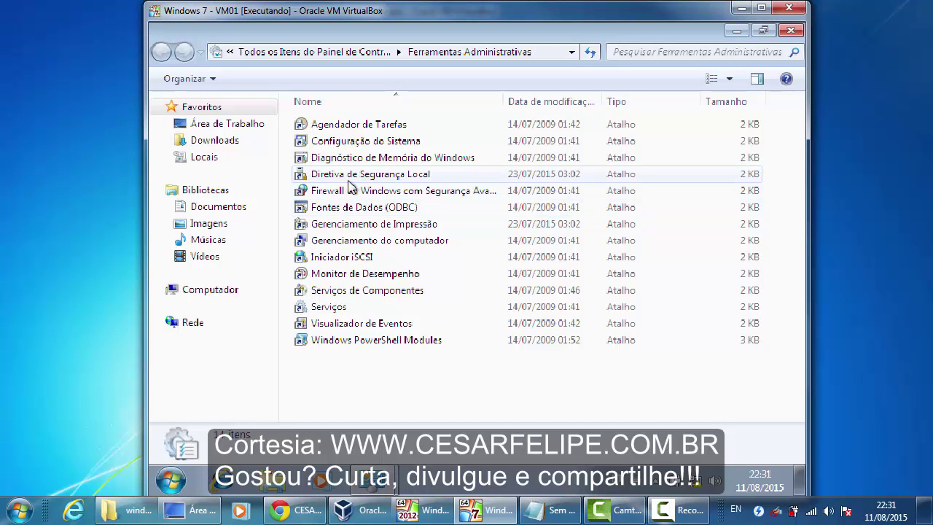
double_click(446, 175)
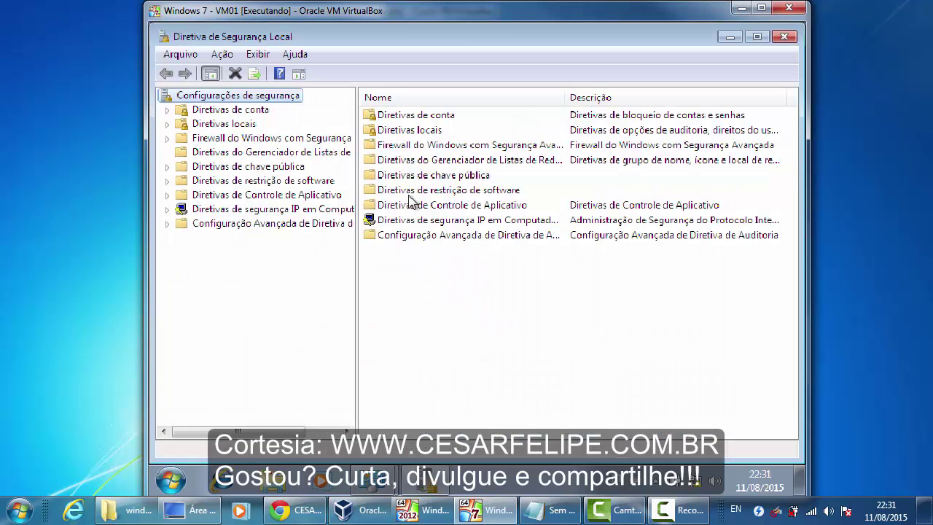
- Maximize the policy console and expand Diretivas de conta to show Diretivas de senha
click(756, 36)
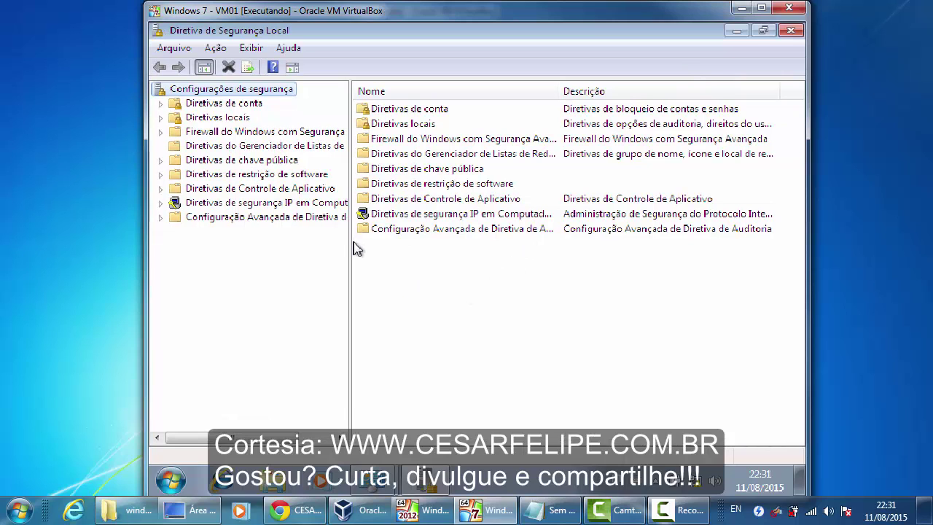
drag(348, 243, 420, 246)
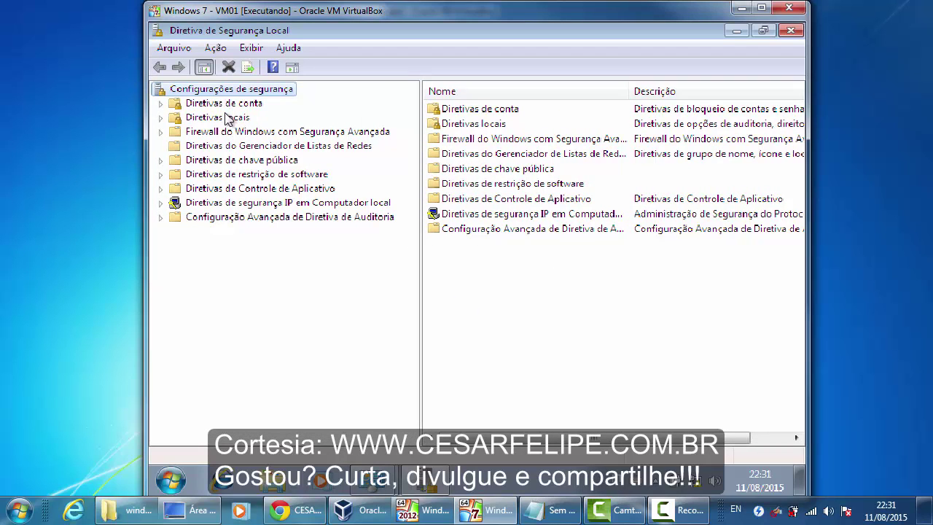
click(160, 104)
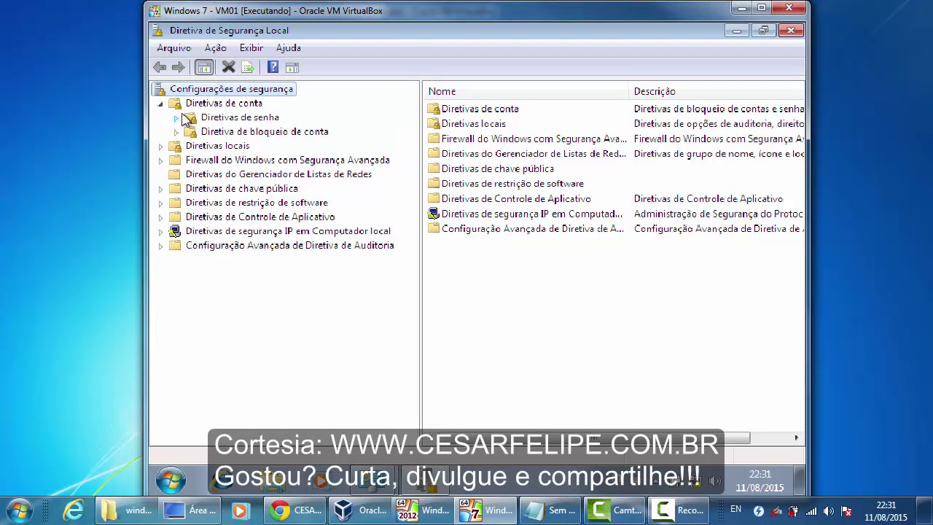
click(205, 117)
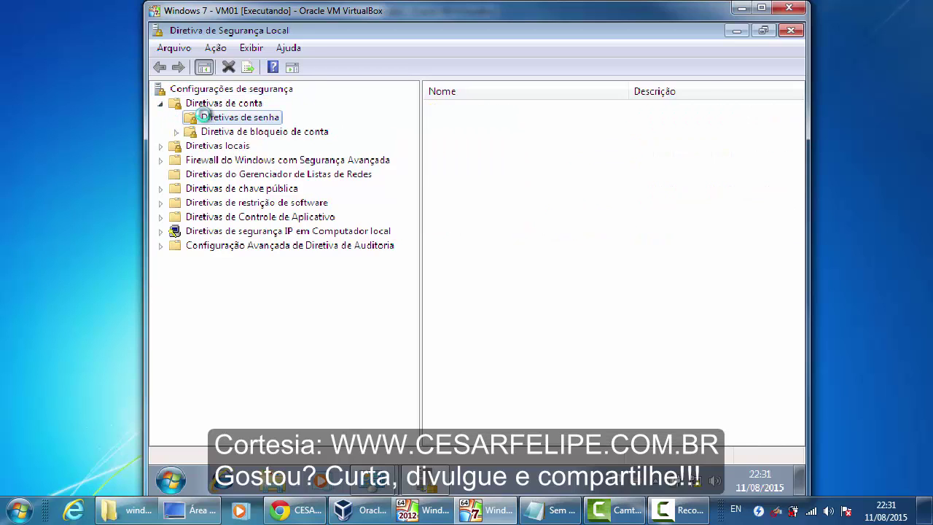
click(514, 312)
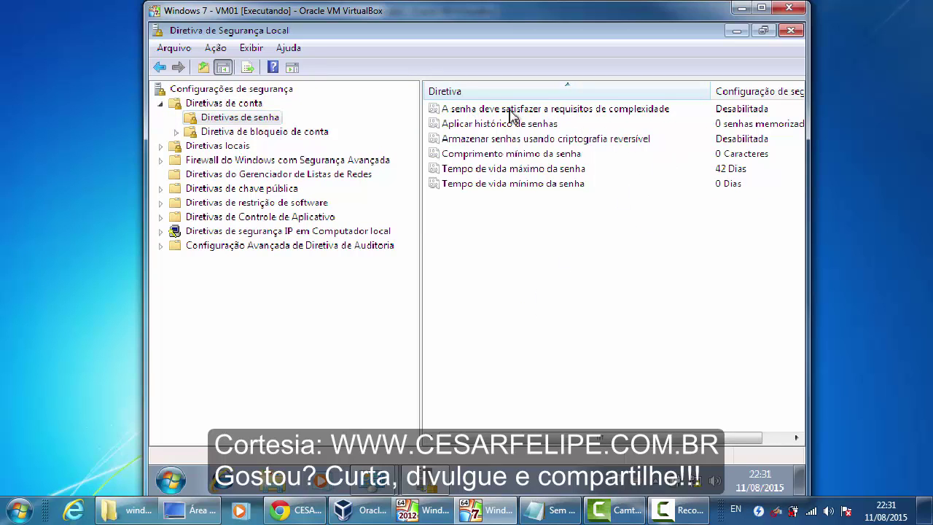
- Inspect the complexity and 42-day maximum password age policies without changes, then close both windows
double_click(583, 116)
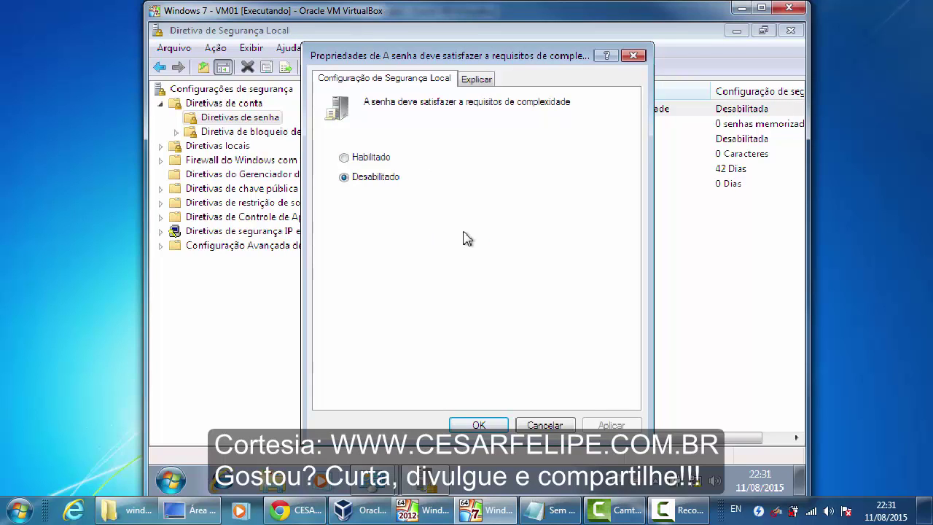
click(545, 424)
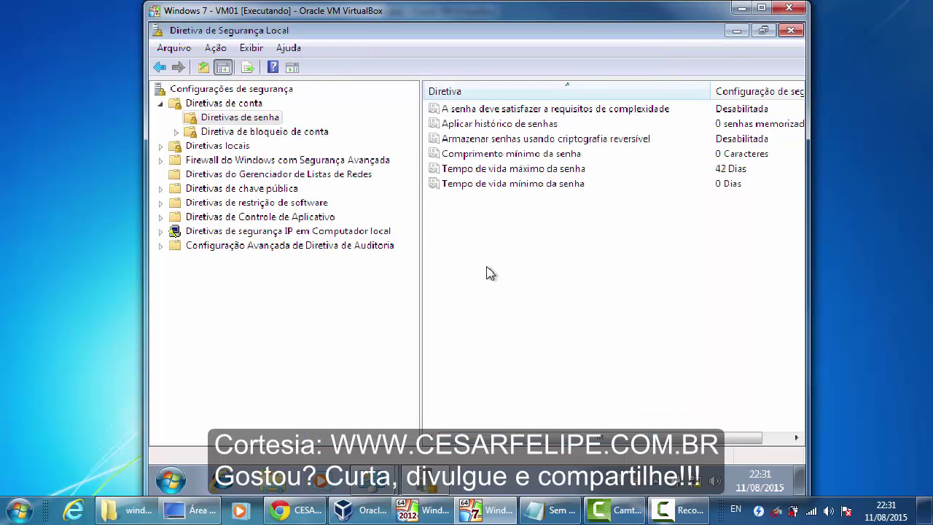
click(522, 125)
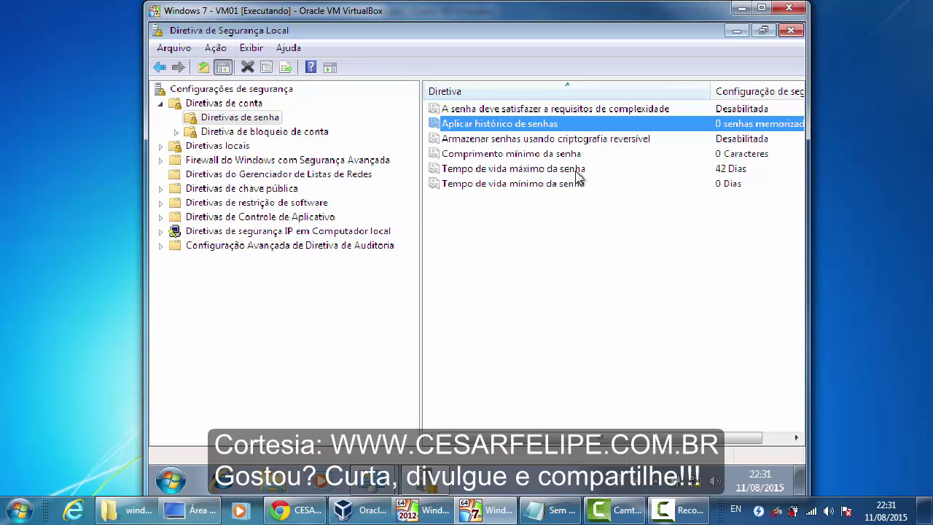
click(540, 172)
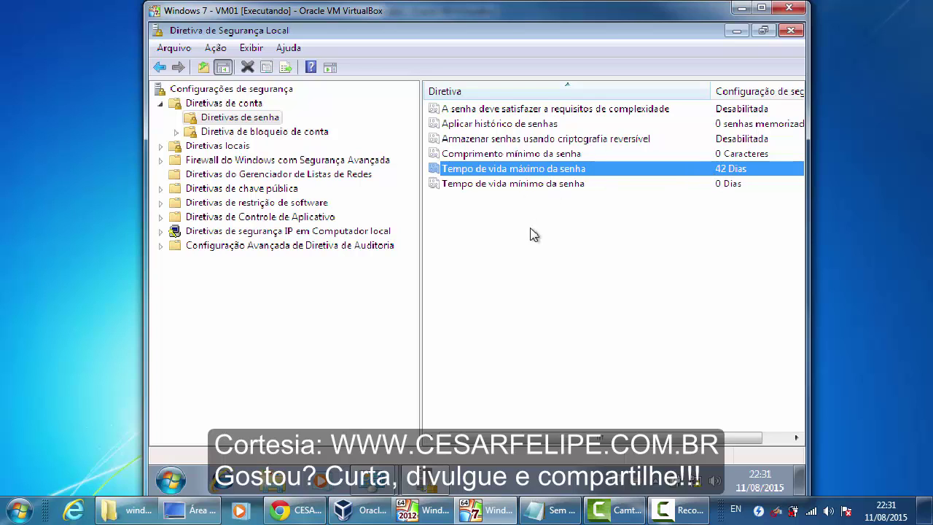
double_click(551, 170)
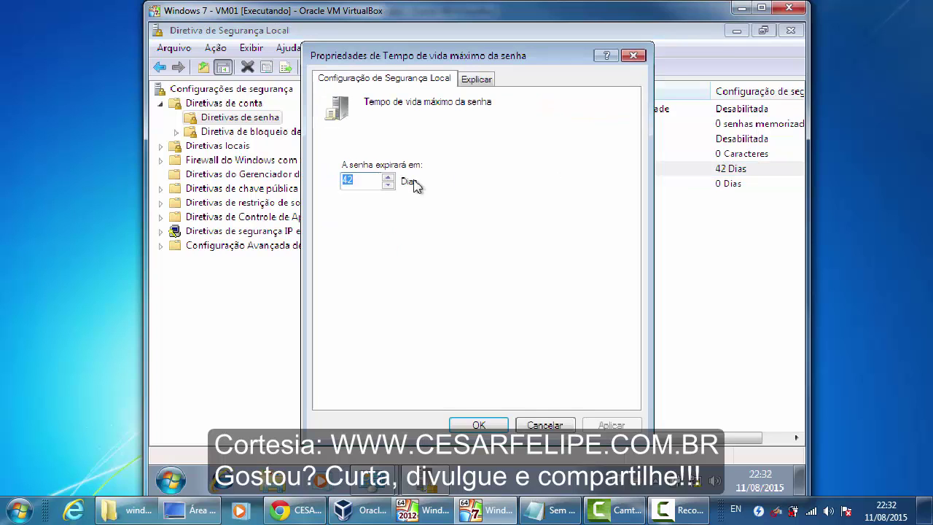
click(543, 426)
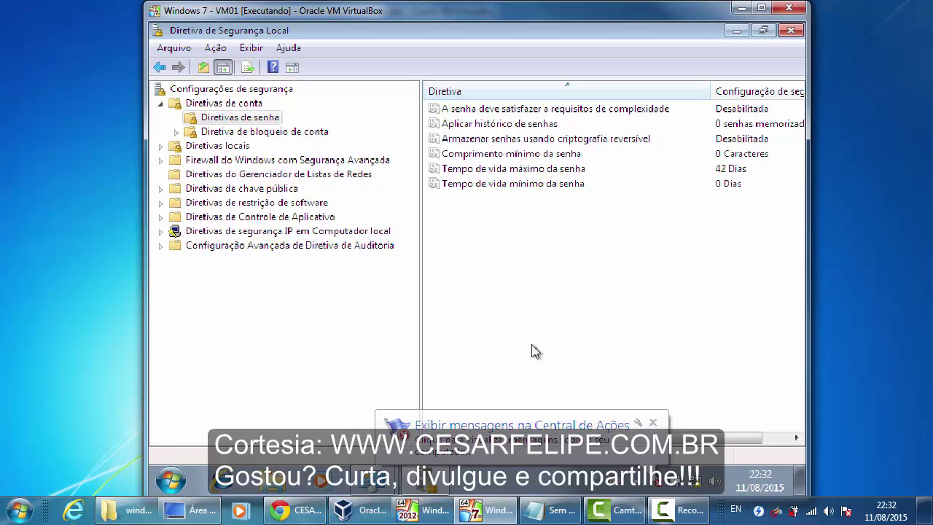
click(790, 30)
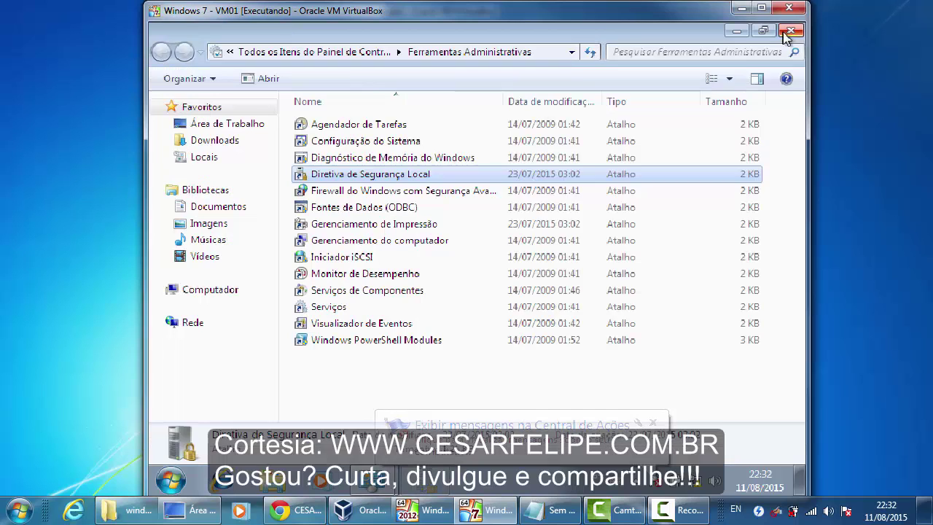
click(791, 30)
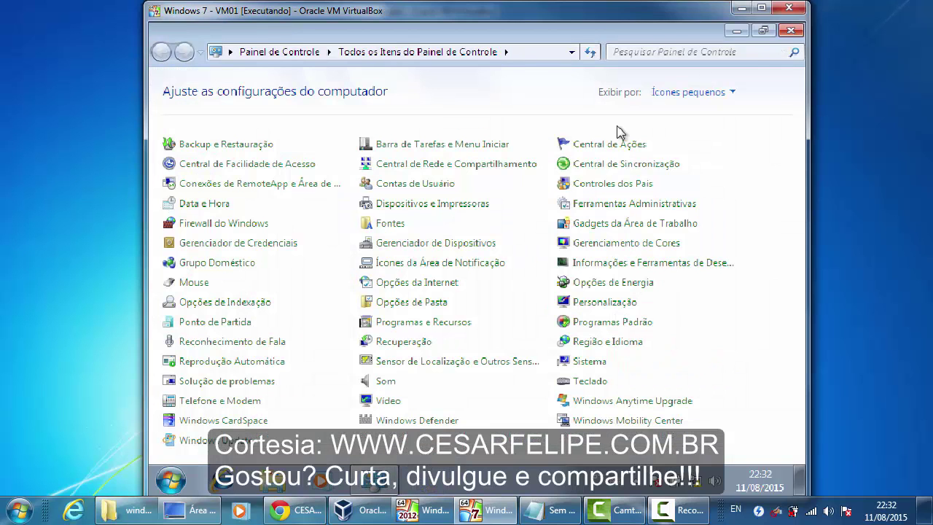
- Close the Control Panel window to return to the desktop
click(791, 30)
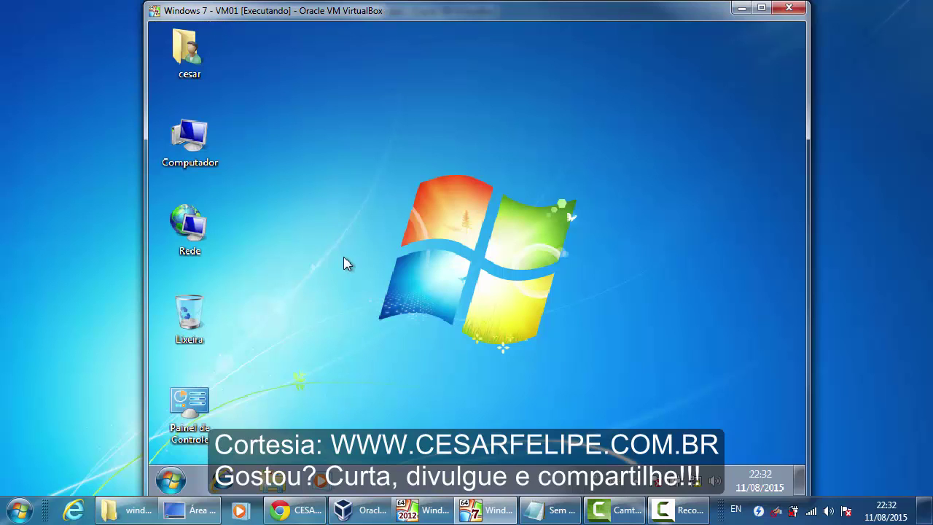
- Run ipconfig in Command Prompt, note the 169.254.55.110 / 255.255.0.0 address, and close the console
key(super+r)
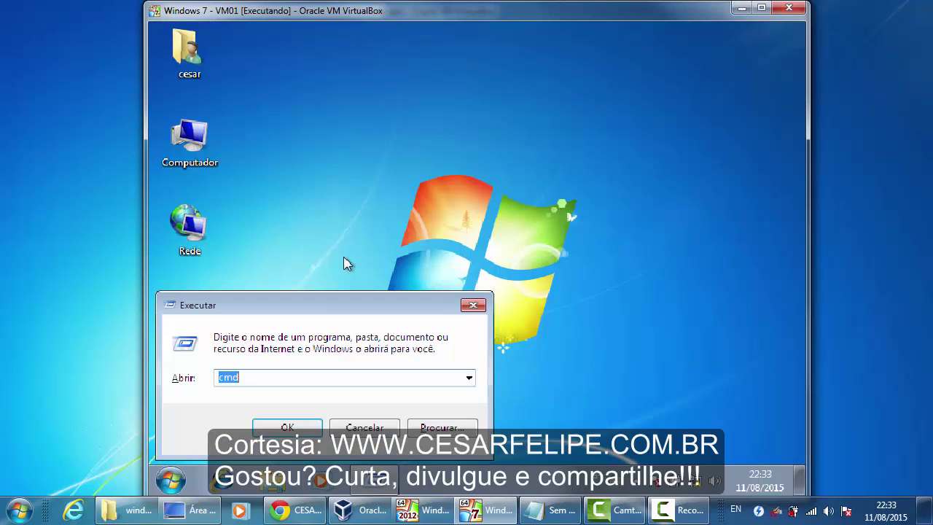
key(Return)
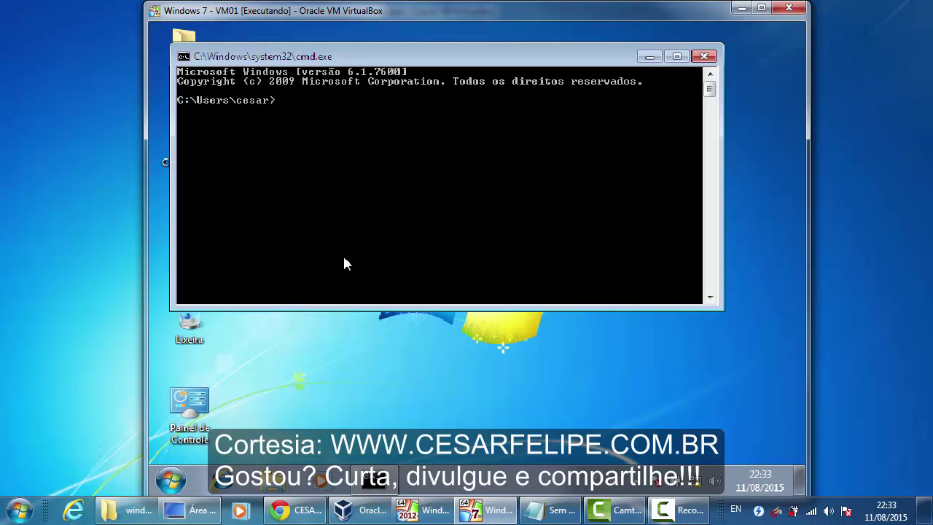
text(ipconfig)
key(Return)
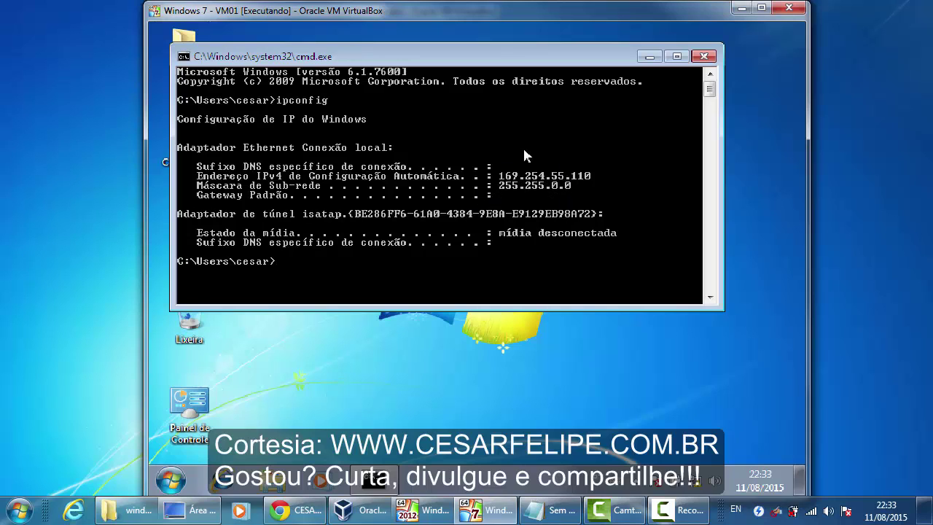
click(704, 56)
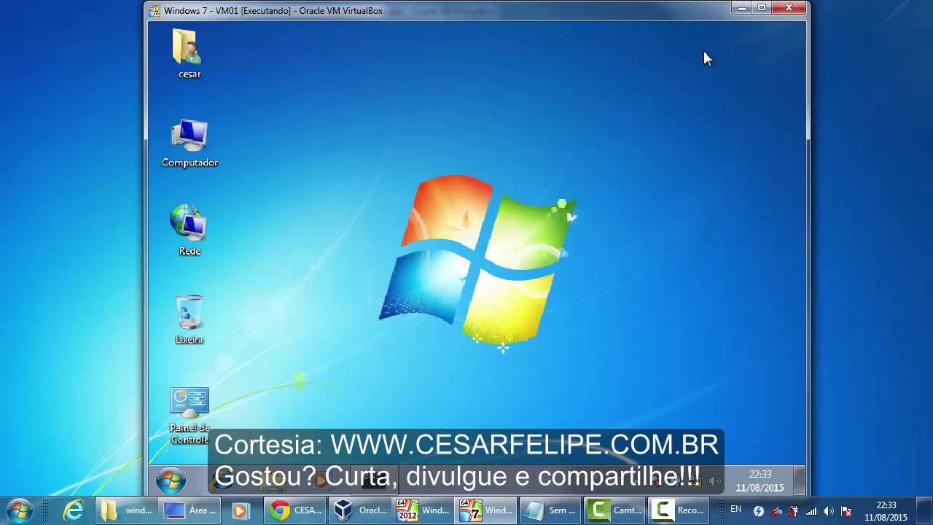
- Open the network adapter list from Rede's Network and Sharing Center
click(186, 226)
right_click(186, 227)
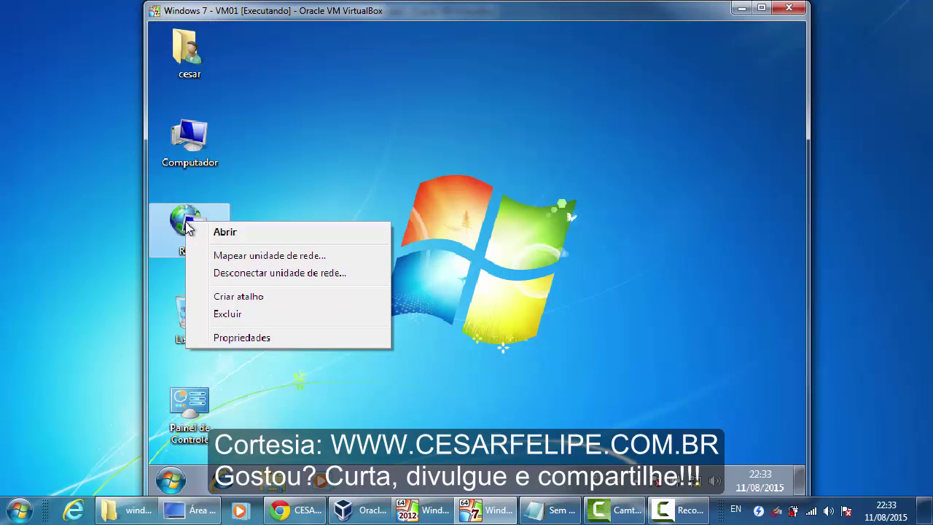
click(282, 337)
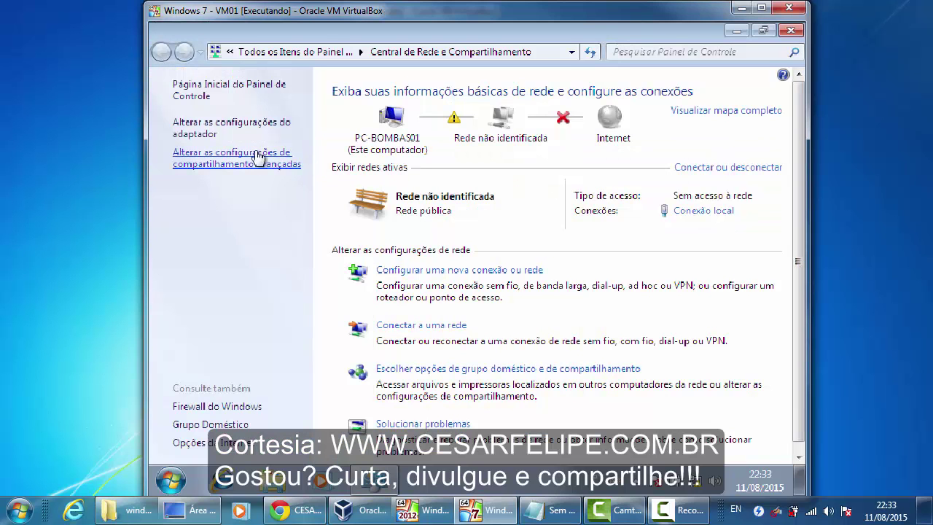
click(207, 130)
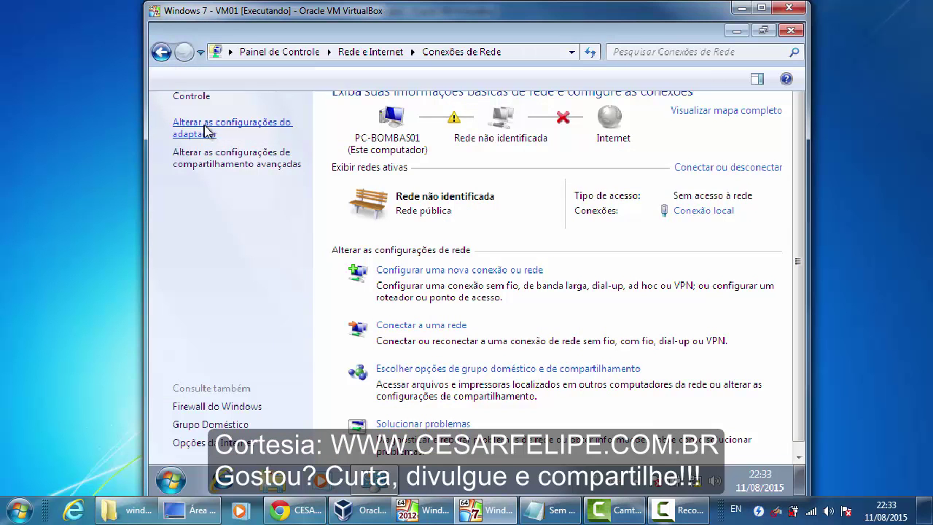
- Open the TCP/IPv4 properties of Conexão local, still set to obtain addresses automatically
right_click(170, 108)
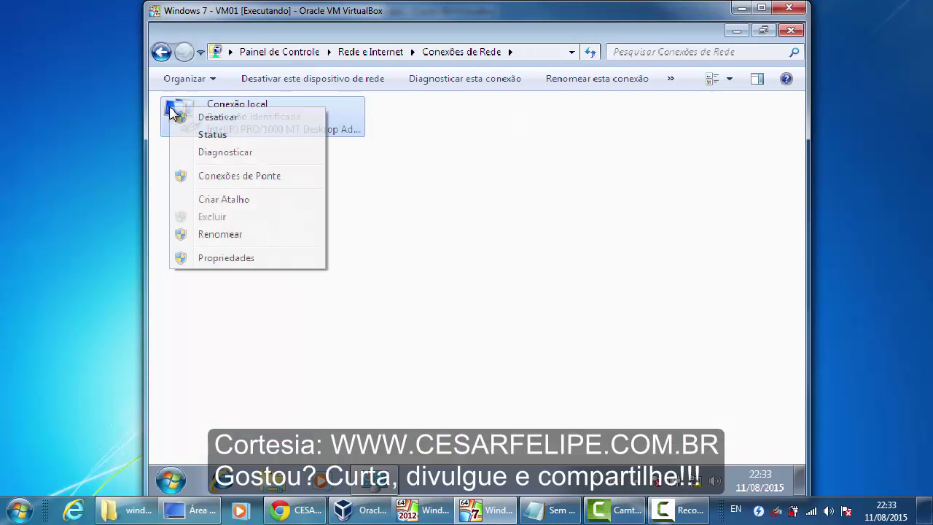
click(246, 258)
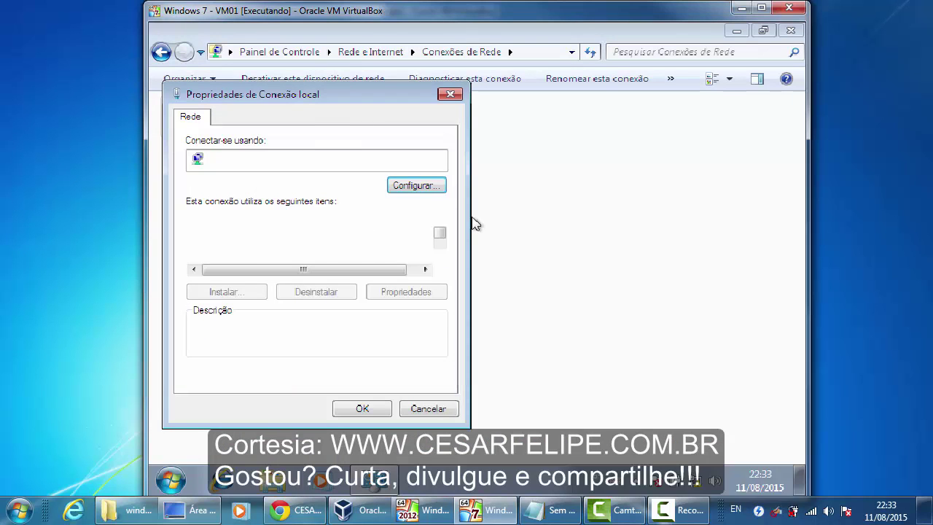
click(439, 256)
double_click(439, 256)
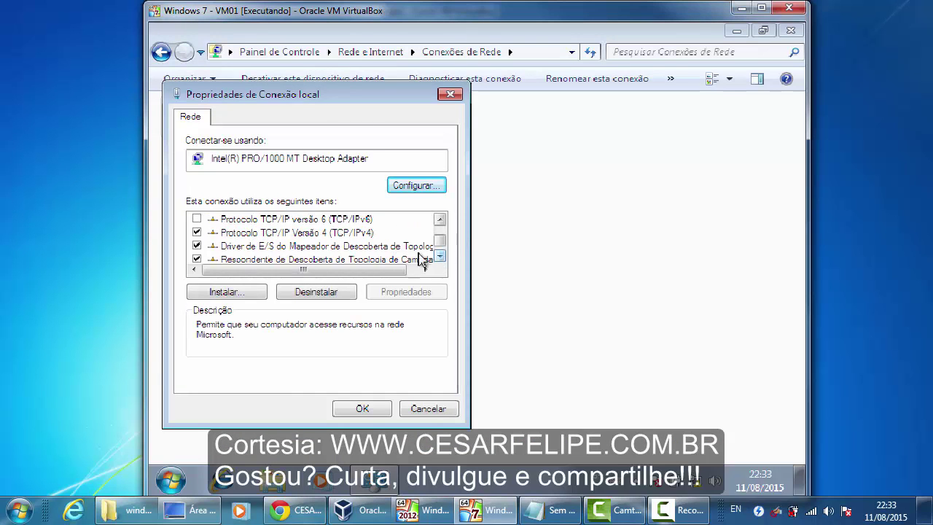
double_click(312, 235)
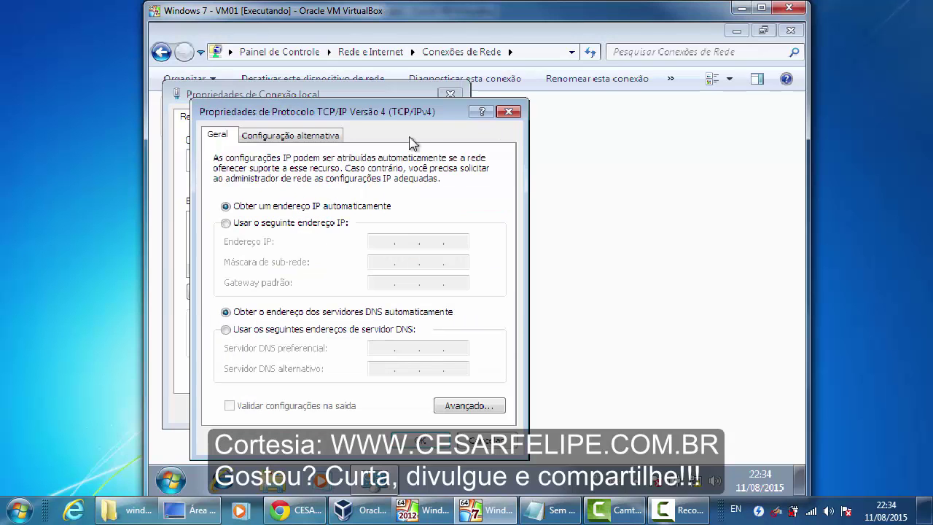
drag(415, 117, 477, 93)
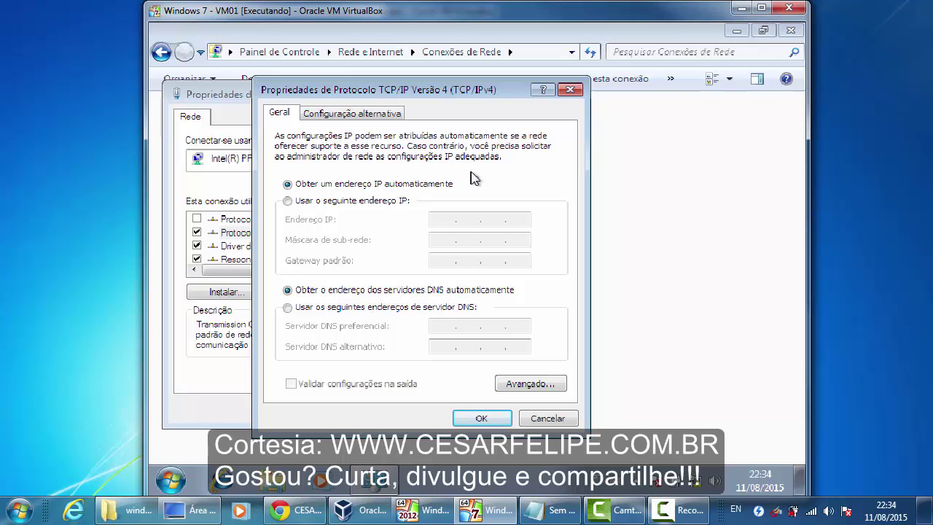
- Give Conexão local the static IP 172.16.1.11 with mask 255.255.255.0 and confirm both dialogs
click(289, 203)
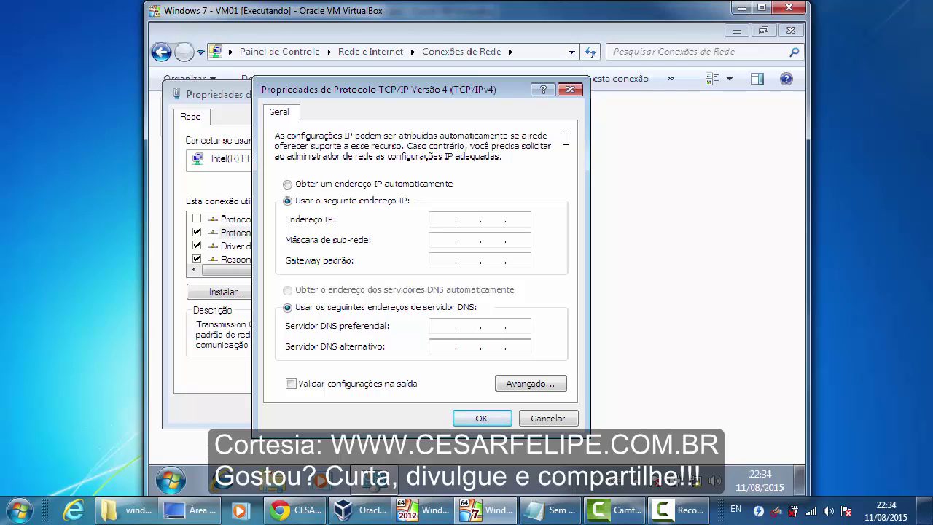
text(172 . 16 . 1 .)
click(524, 220)
text(11)
click(442, 241)
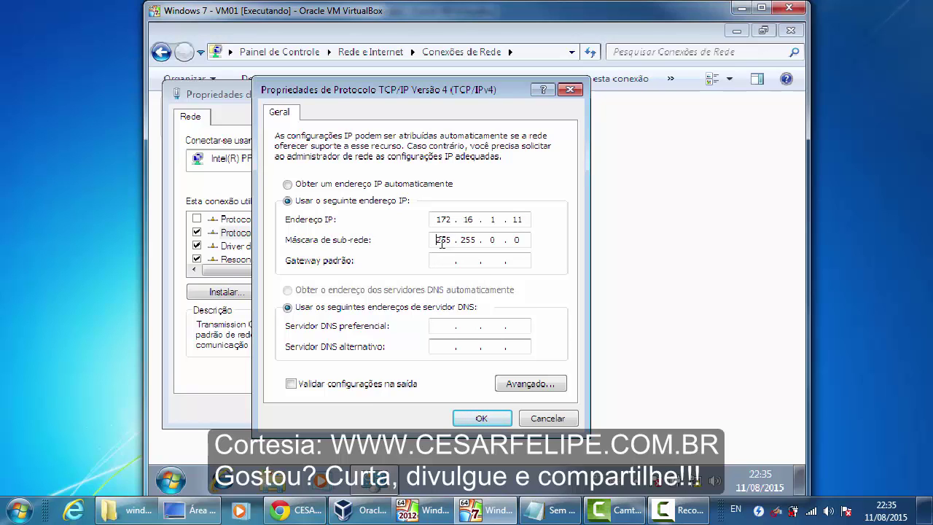
double_click(494, 240)
text(255 .)
click(440, 261)
click(479, 417)
click(383, 410)
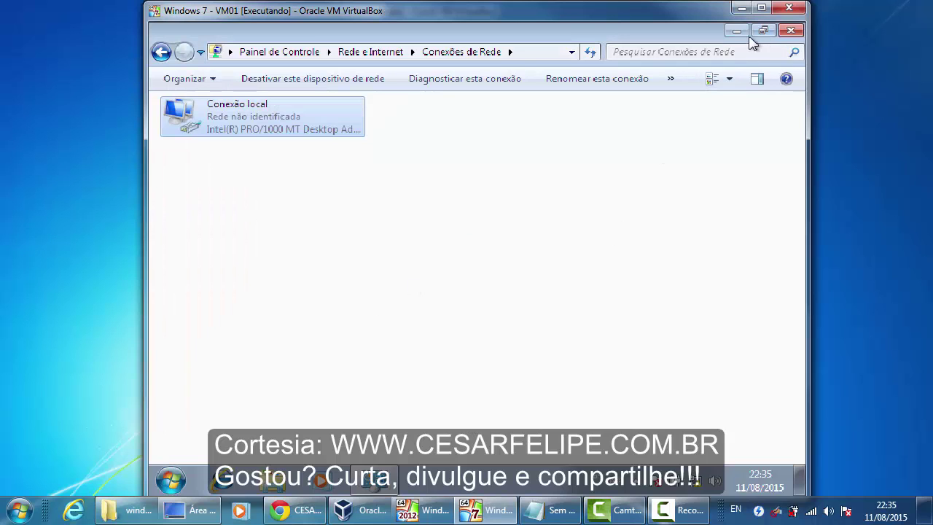
- Ping 172.16.1.1 from Command Prompt (3 replies, 0% loss), then minimize the console
click(736, 30)
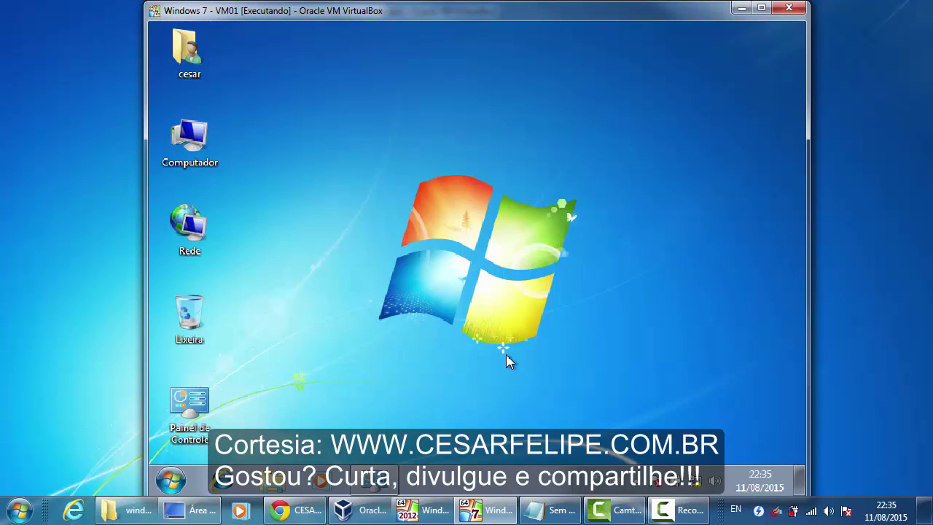
key(super+r)
key(Return)
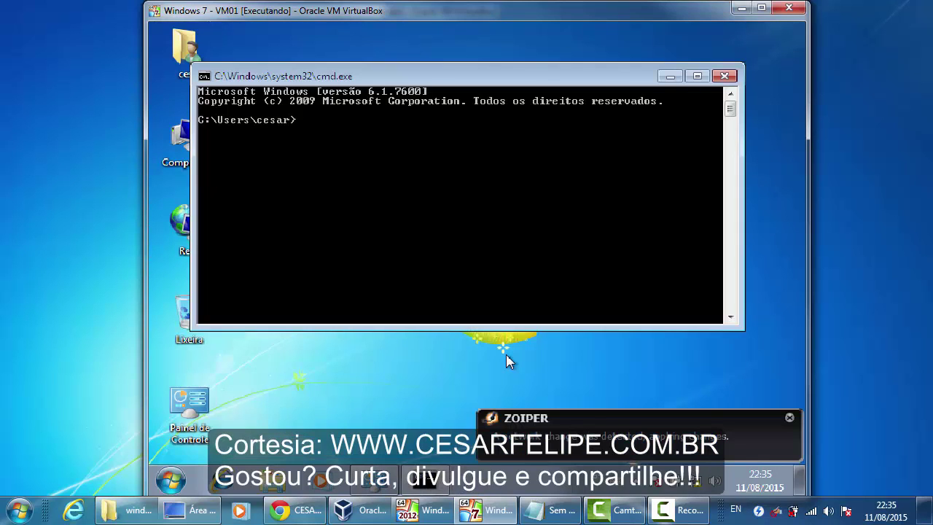
text(ping 172.16.1.1)
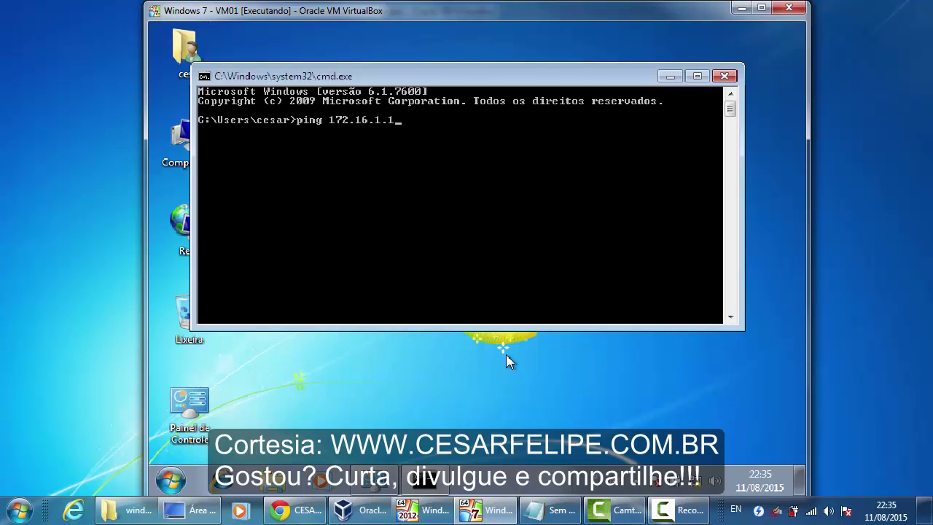
key(Return)
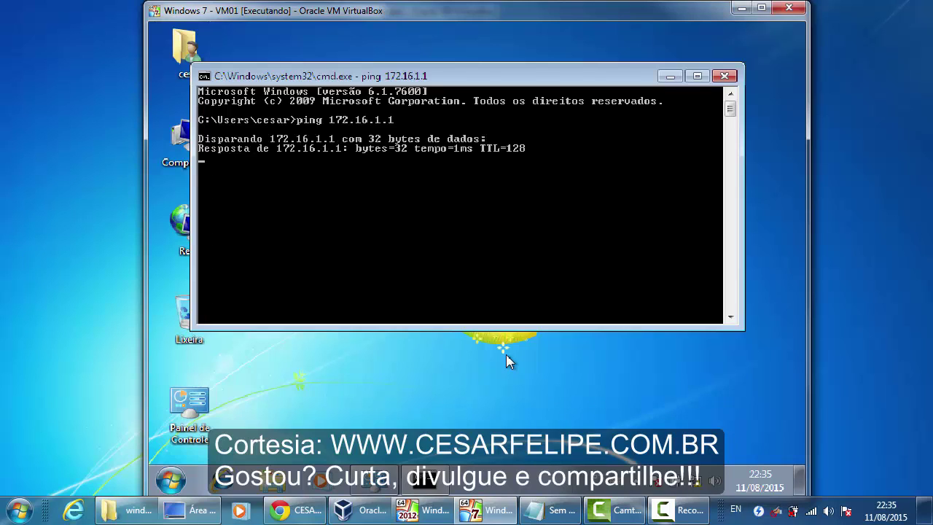
key(ctrl+c)
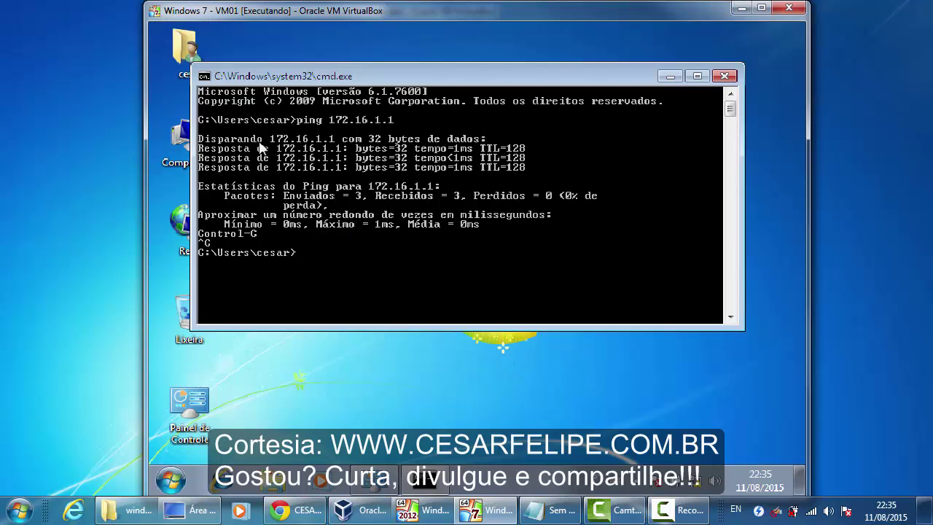
drag(412, 76, 441, 49)
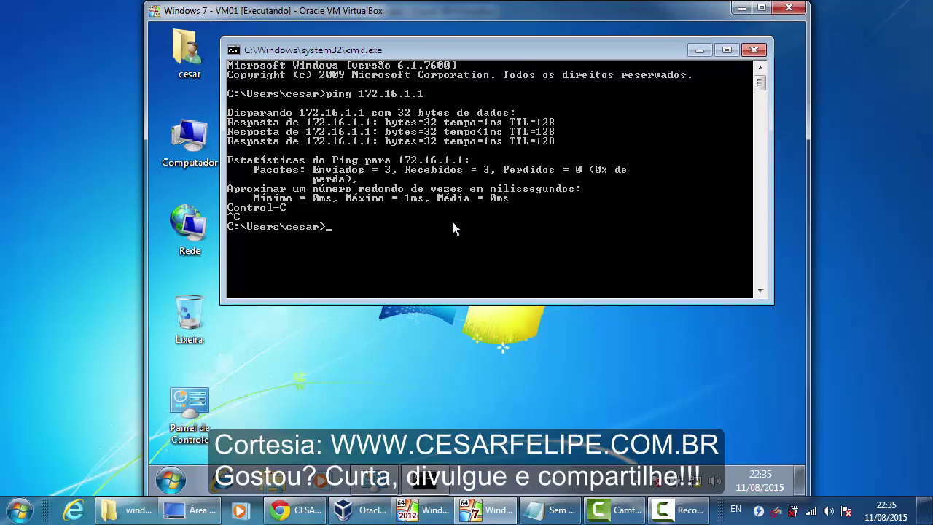
click(699, 50)
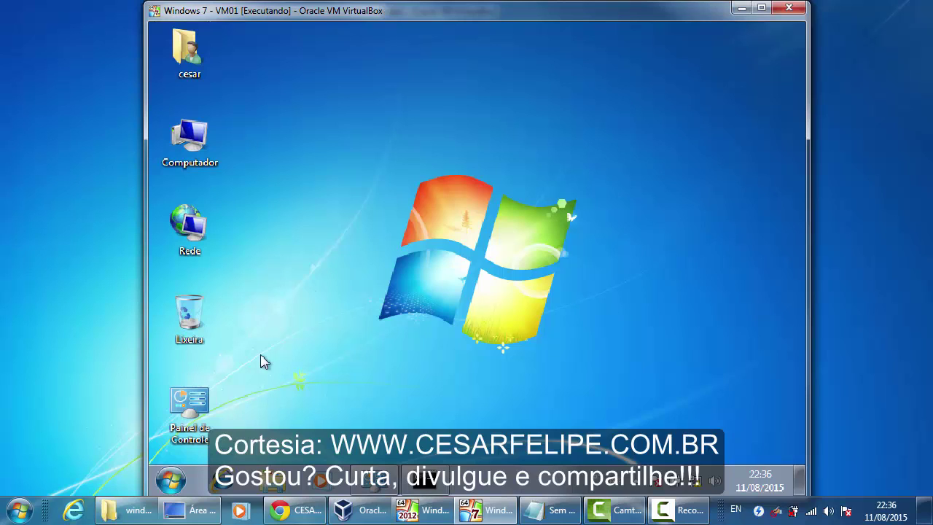
- Open the computer name/domain changes form from Computador's System Properties
click(206, 140)
right_click(206, 139)
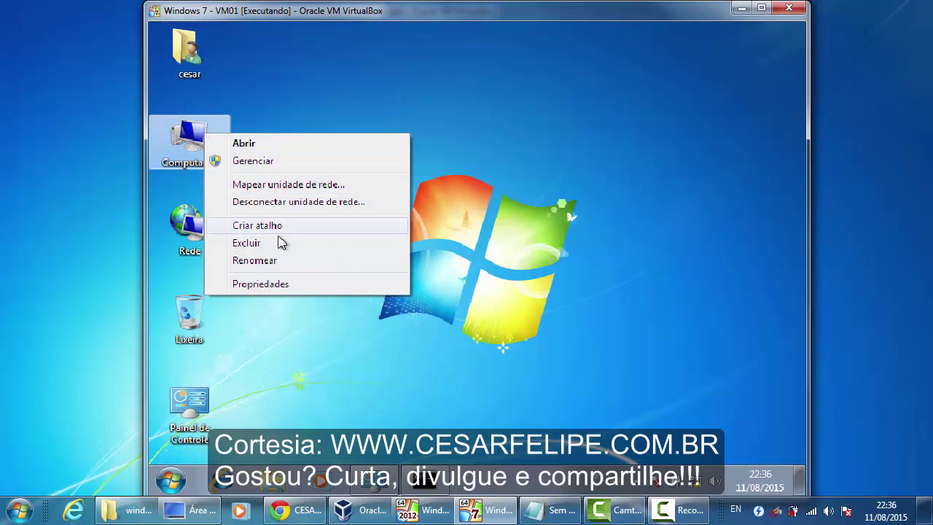
click(307, 285)
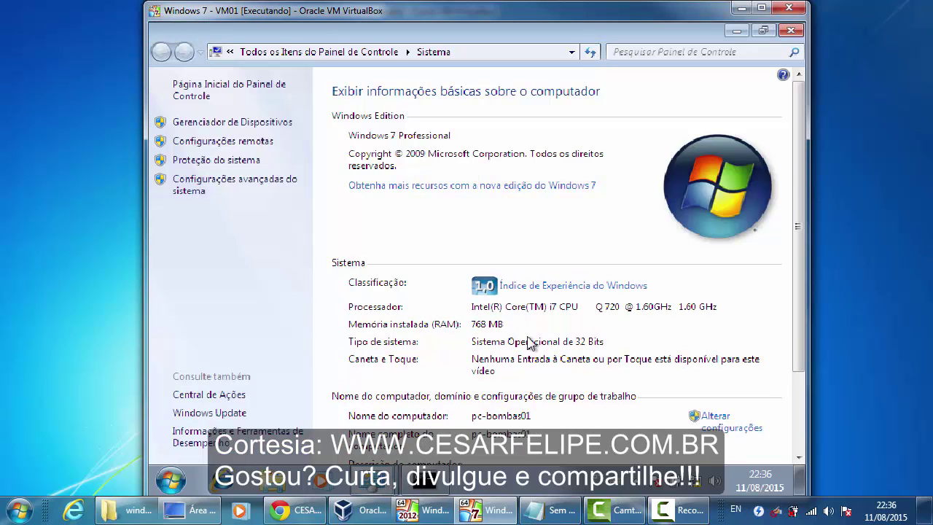
scroll(797, 314, down, 1)
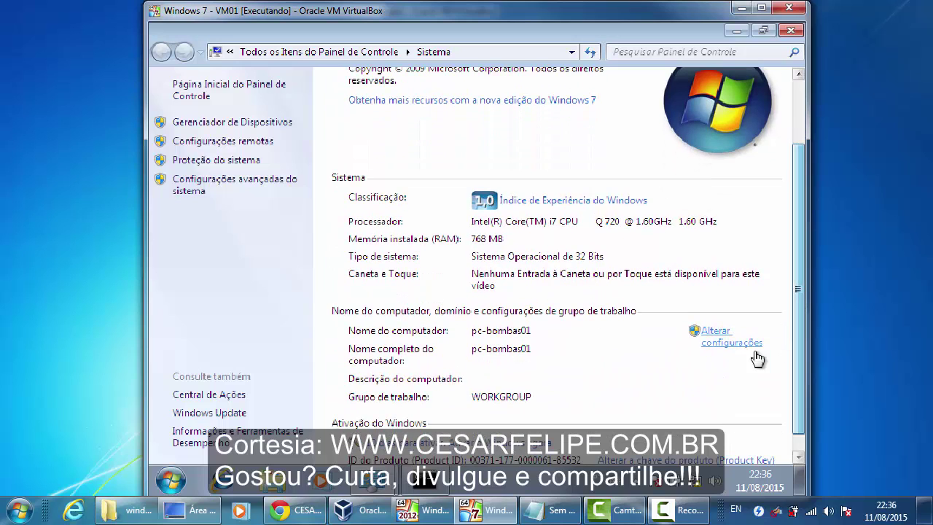
click(719, 349)
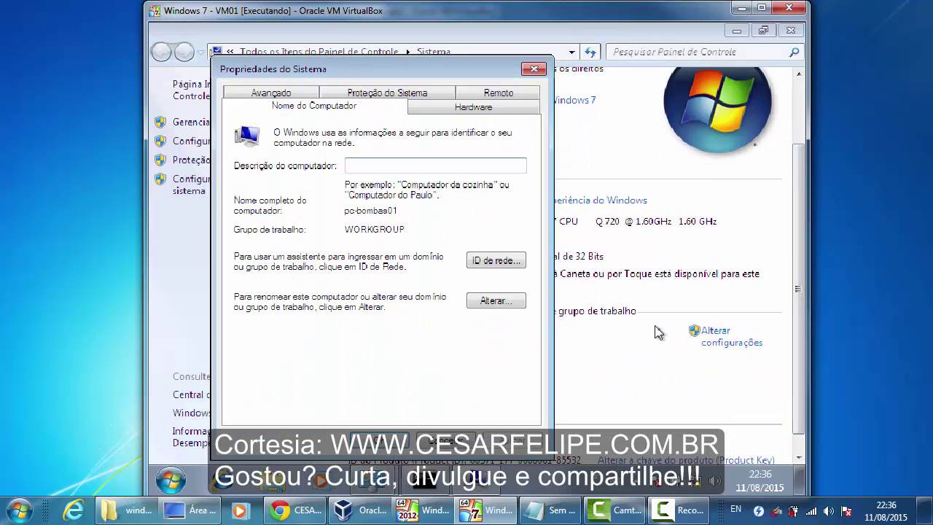
drag(473, 73, 494, 61)
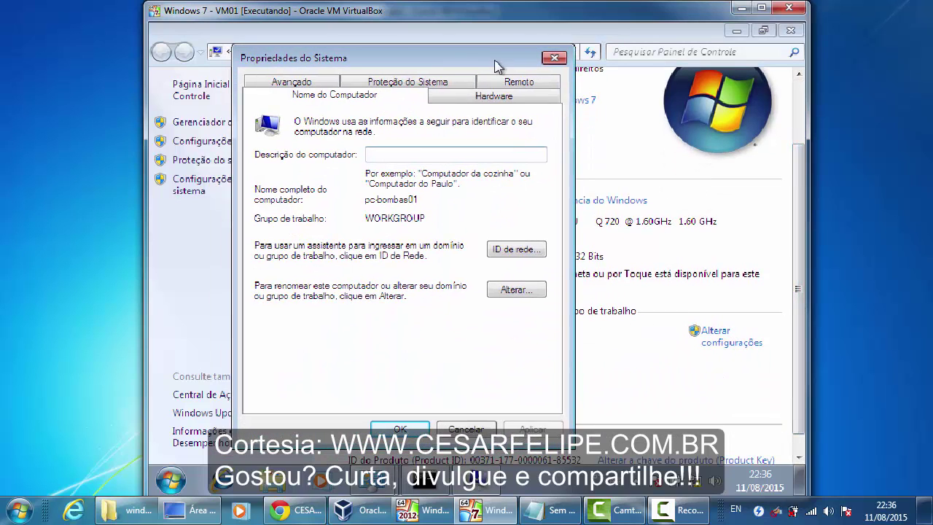
click(501, 293)
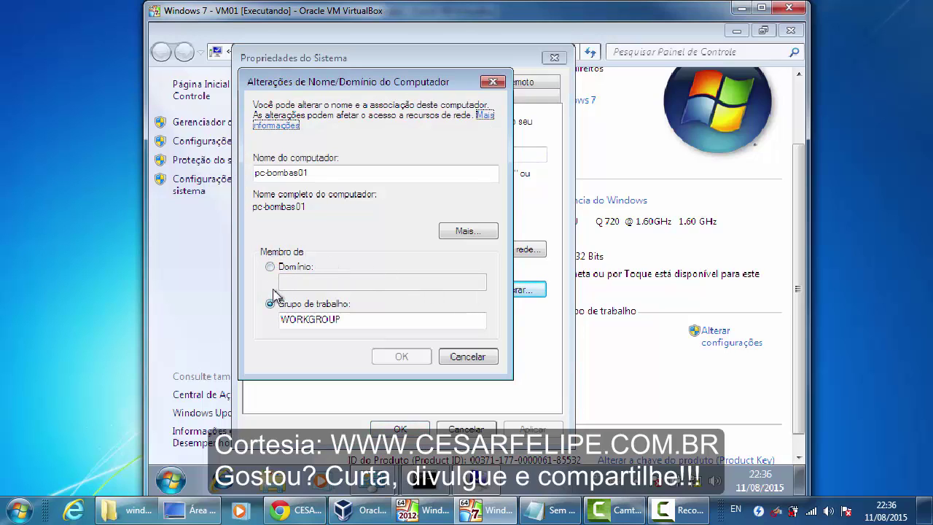
- Choose Domain membership, enter gasol.com.br, and submit the join
click(271, 268)
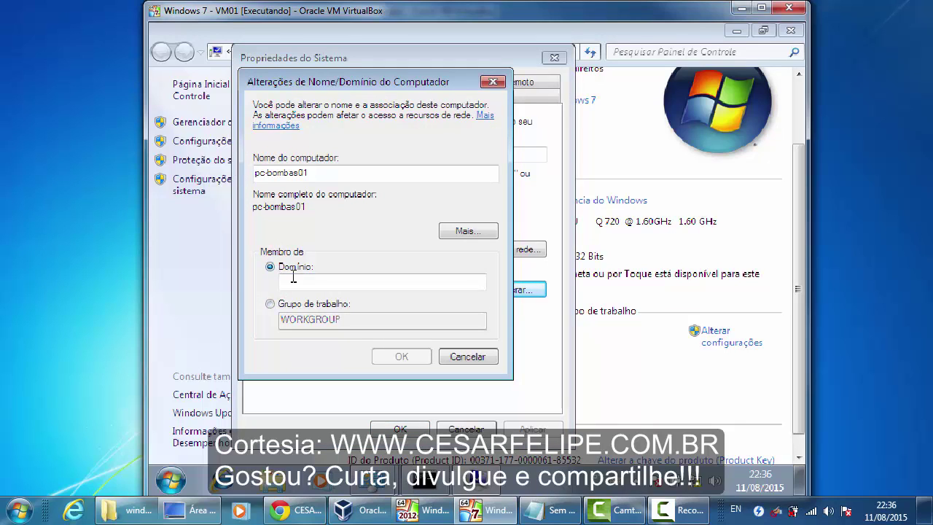
click(339, 282)
text(gasol.com)
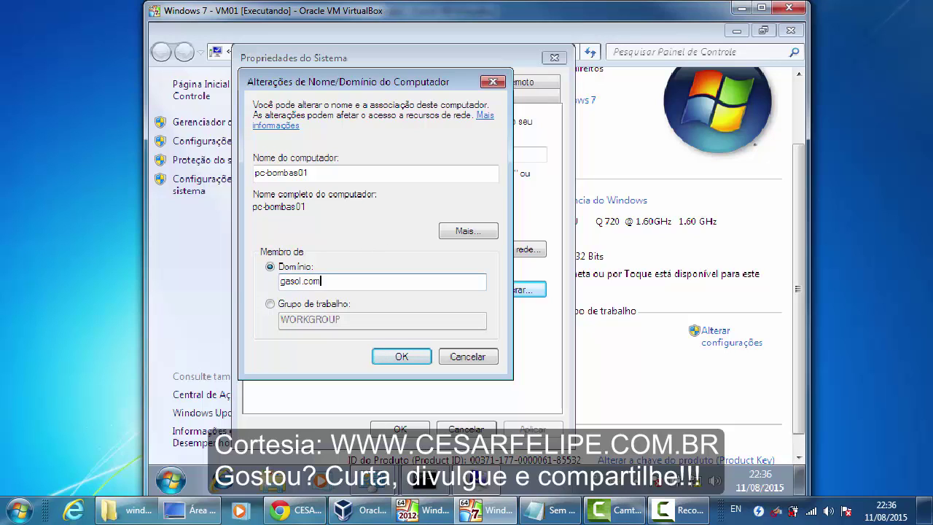
text(.br)
drag(364, 282, 271, 281)
click(357, 283)
drag(357, 283, 284, 284)
click(347, 285)
click(383, 357)
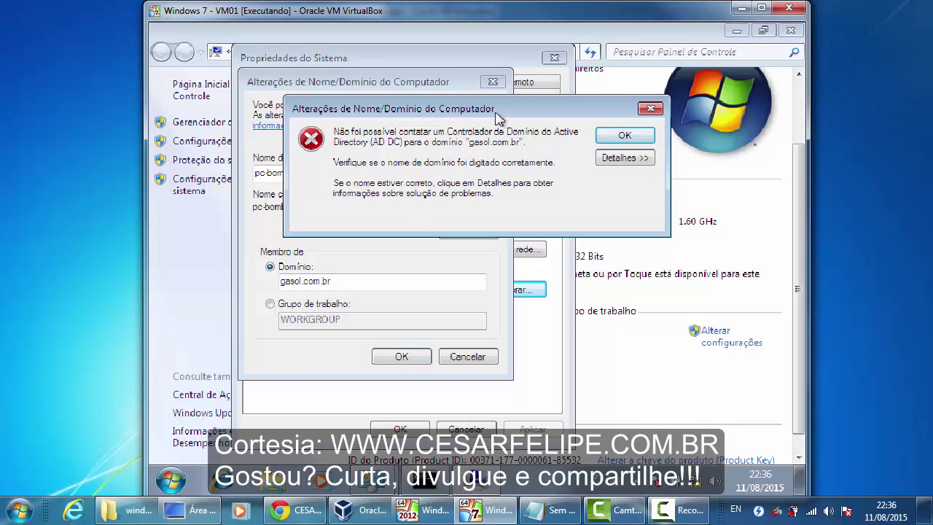
- Read the join error details showing no DNS server is configured, then dismiss the error
drag(495, 116, 469, 143)
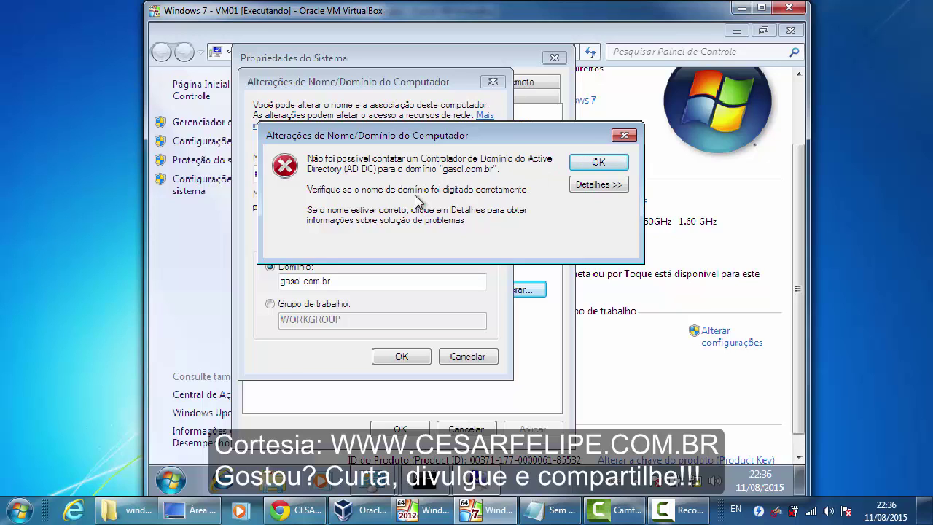
click(580, 185)
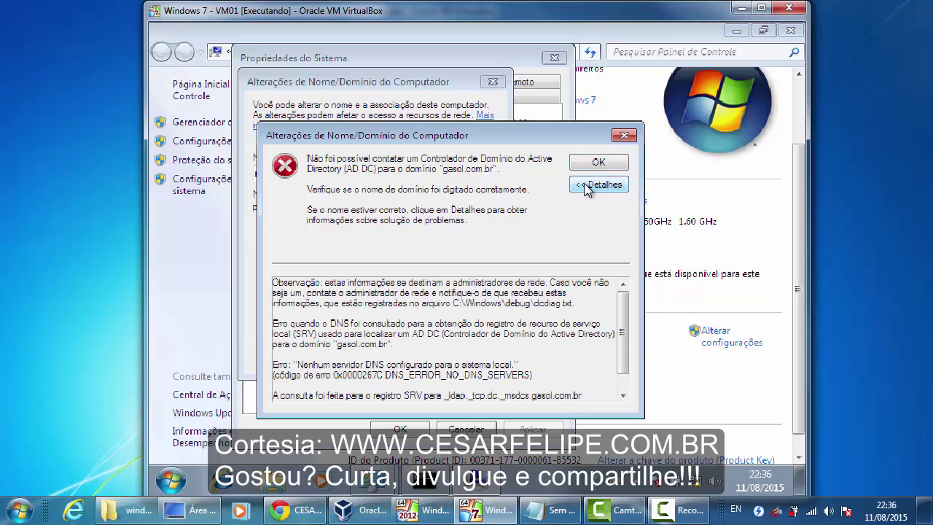
drag(323, 290, 487, 291)
click(468, 304)
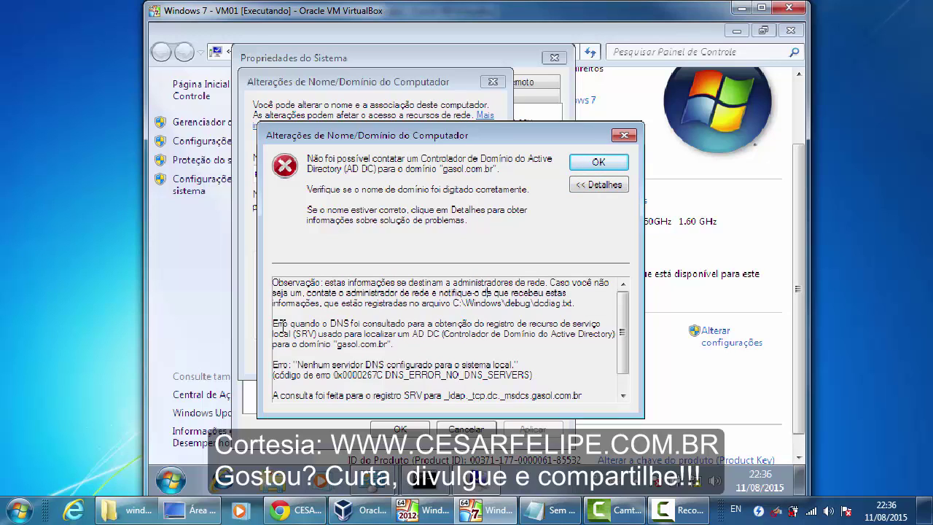
drag(279, 322, 593, 324)
click(598, 162)
drag(331, 282, 276, 282)
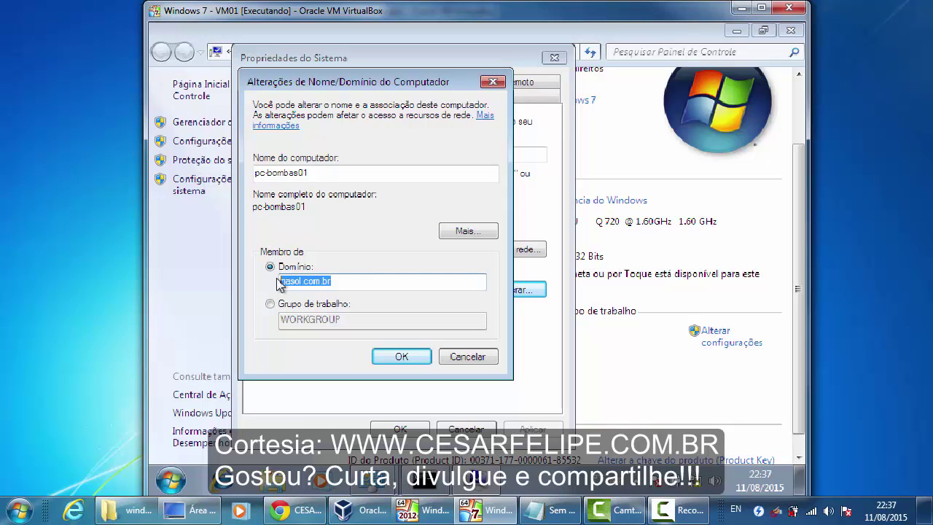
click(350, 281)
drag(372, 281, 292, 281)
- Cancel the domain change, then ping gasol.com.br in Command Prompt, which cannot find the host
click(470, 357)
click(465, 430)
click(426, 481)
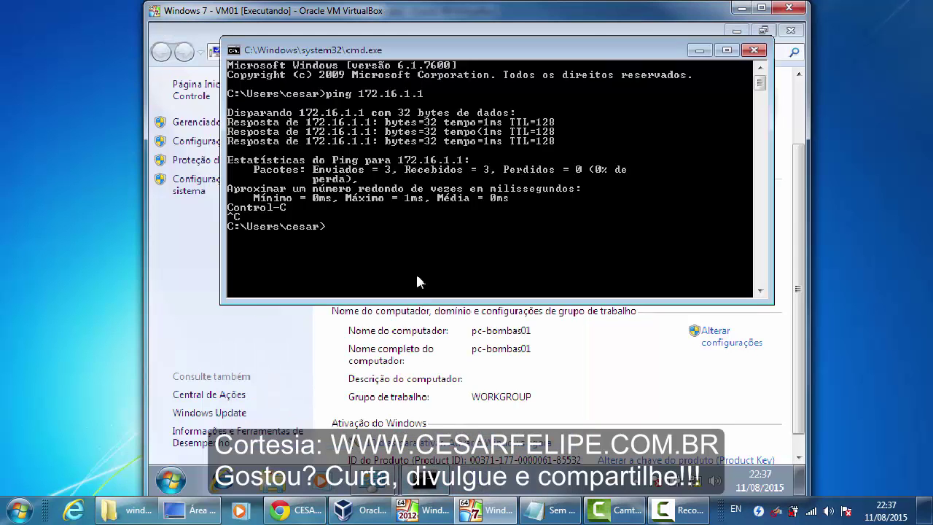
key(Up)
key(BackSpace)
key(BackSpace)
key(BackSpace)
key(BackSpace)
key(BackSpace)
key(BackSpace)
key(BackSpace)
key(BackSpace)
key(BackSpace)
key(BackSpace)
text(gasol.com)
key(Return)
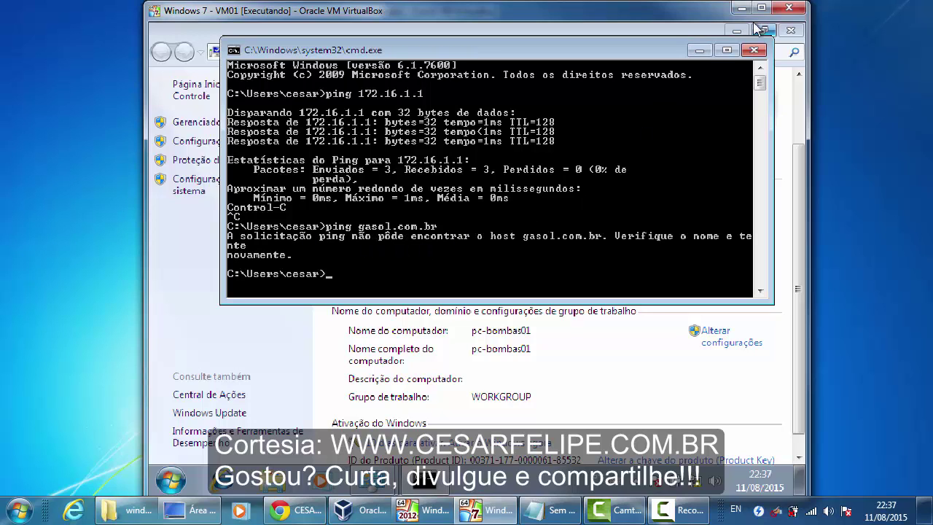
click(754, 49)
- Open the properties of Conexão local from the Network Connections window
click(736, 32)
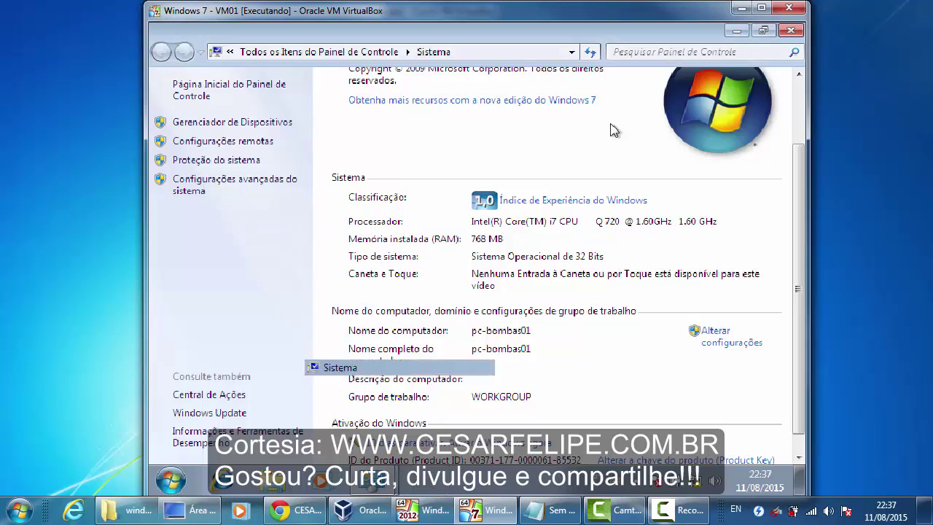
mouse_move(377, 488)
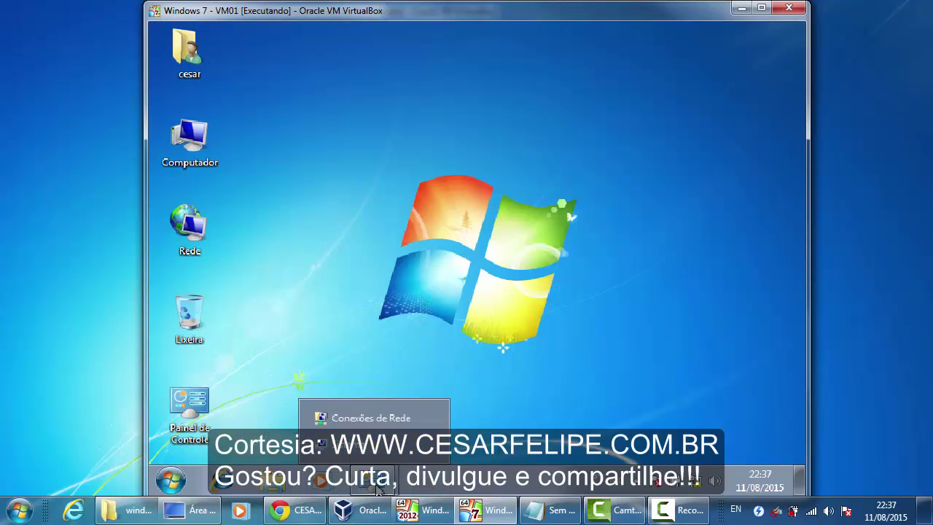
click(385, 433)
right_click(266, 104)
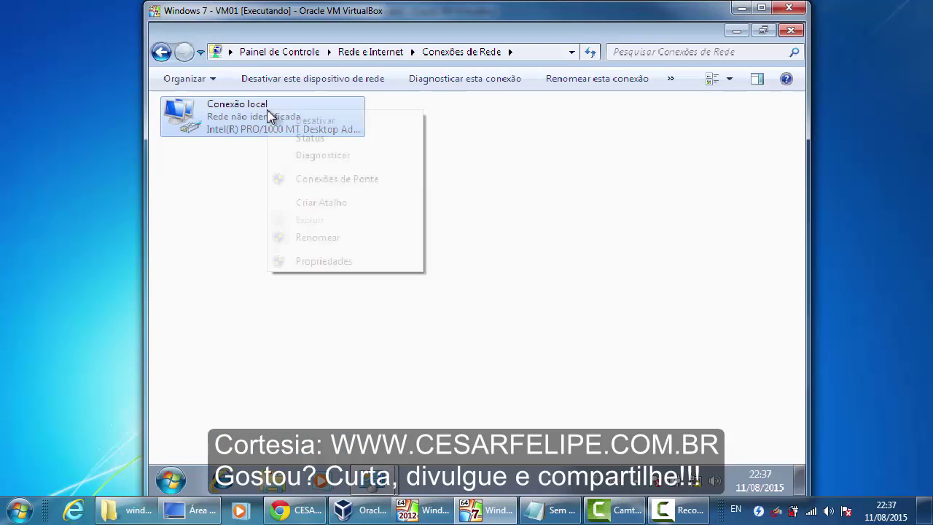
click(346, 263)
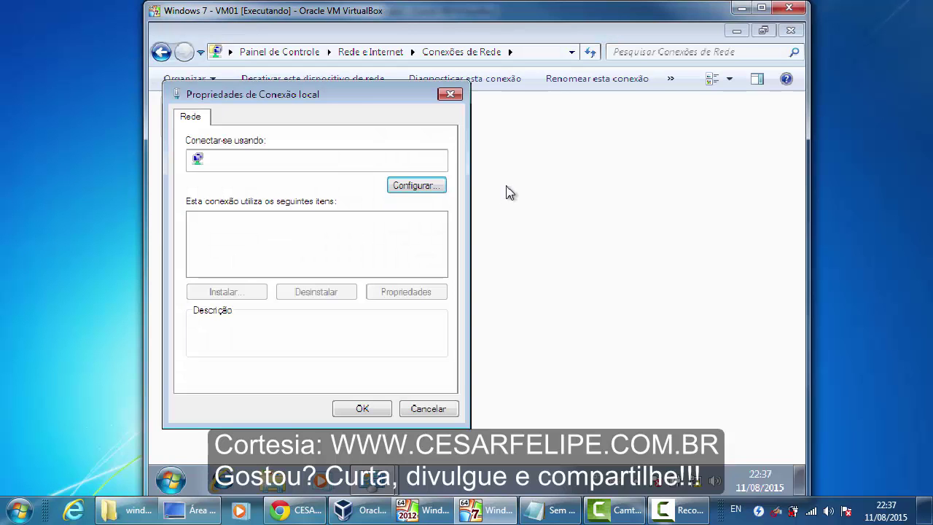
drag(358, 104, 567, 92)
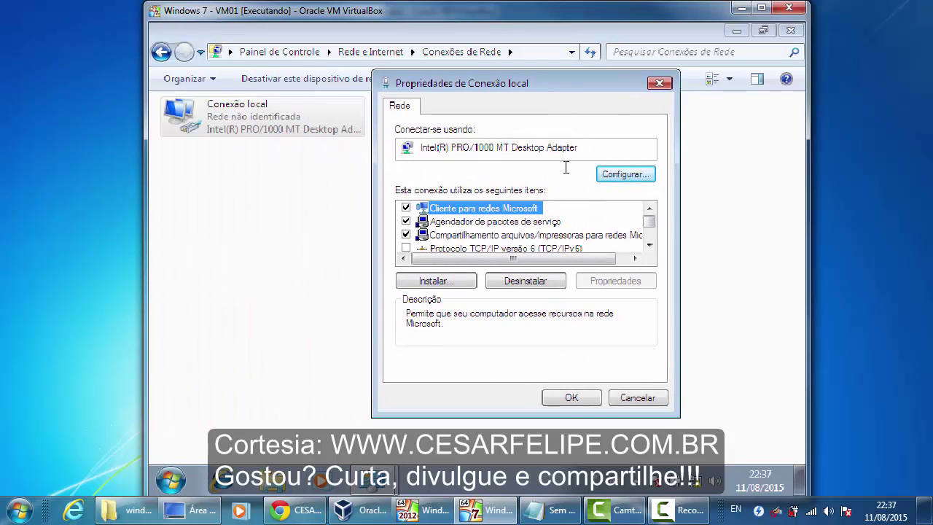
click(650, 248)
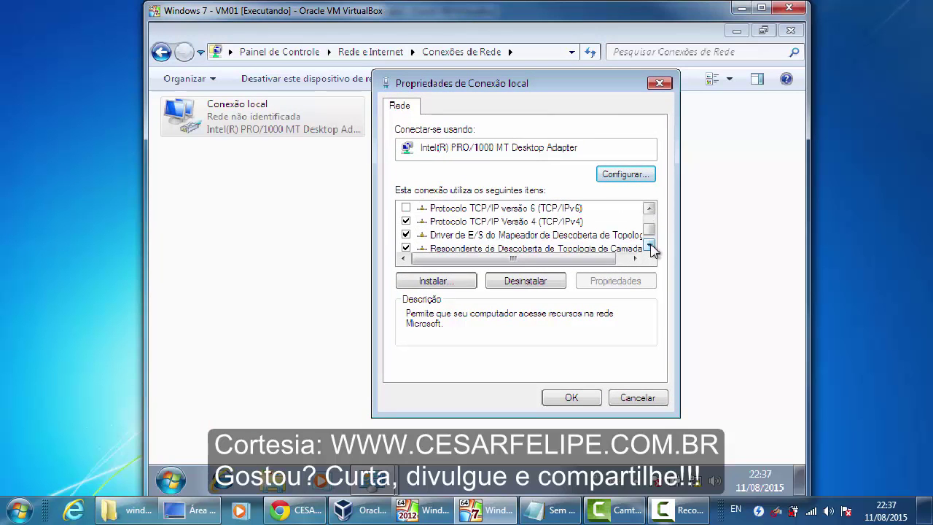
- Set the TCP/IPv4 preferred DNS server to 172.16.1.1 and apply the change
click(495, 223)
double_click(496, 223)
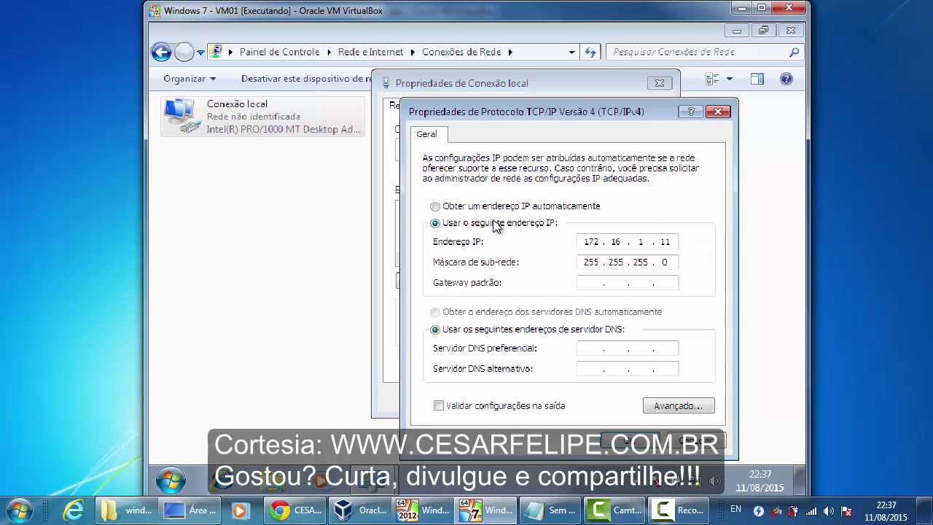
drag(552, 114, 508, 78)
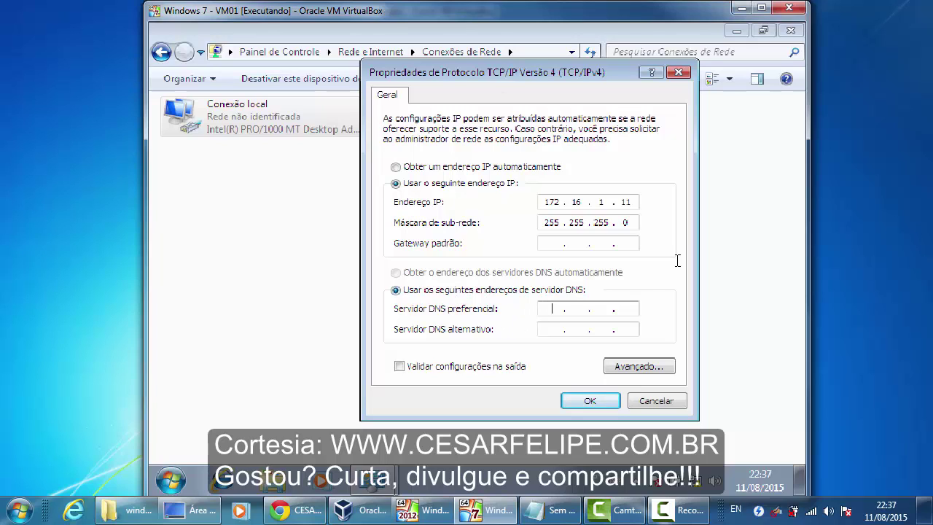
text(172)
text(16)
text(1)
text(1)
click(587, 402)
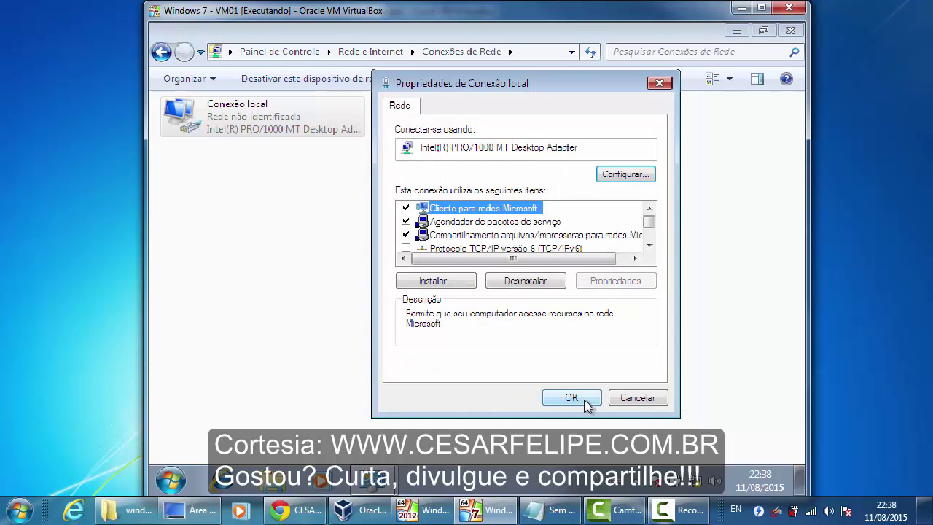
click(585, 400)
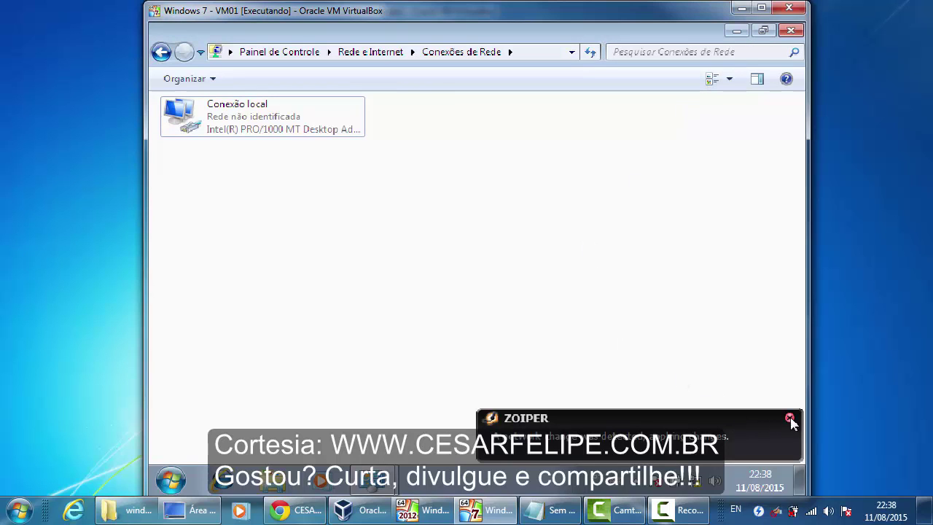
click(789, 418)
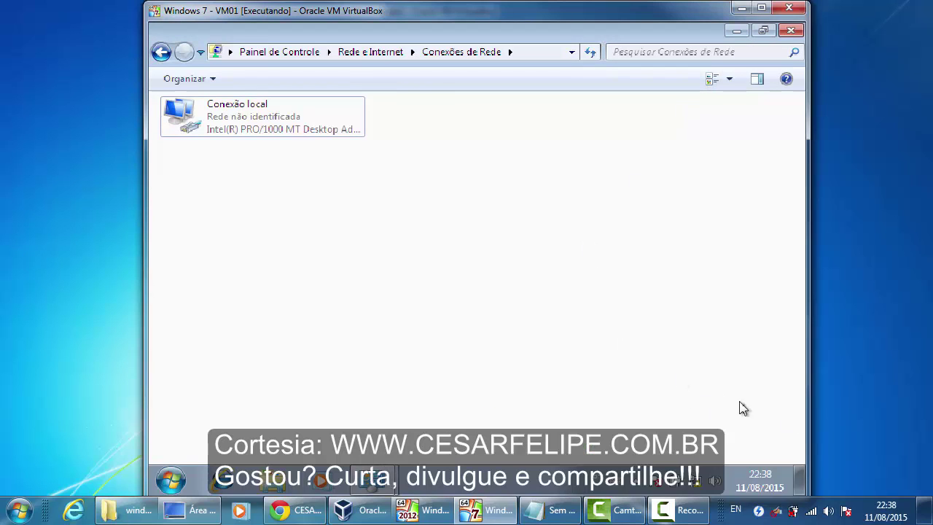
right_click(191, 113)
click(259, 259)
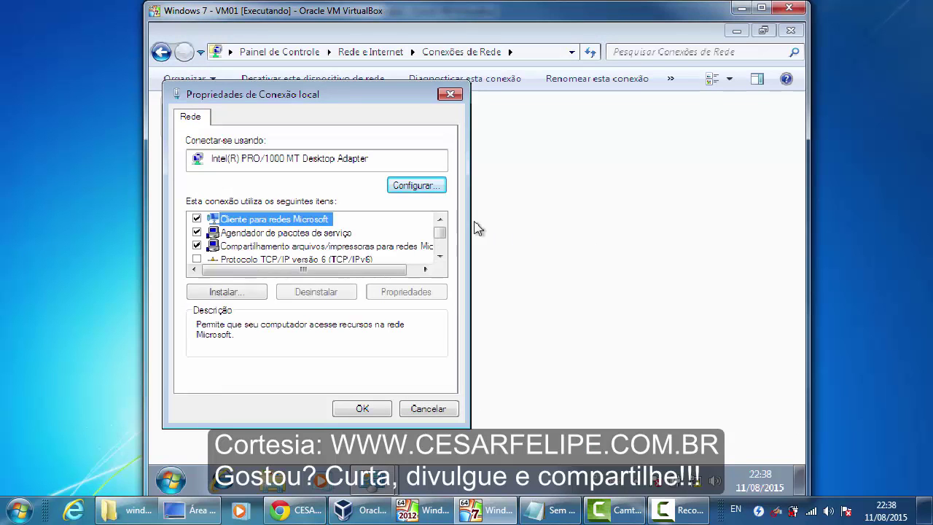
click(440, 256)
click(440, 257)
click(440, 257)
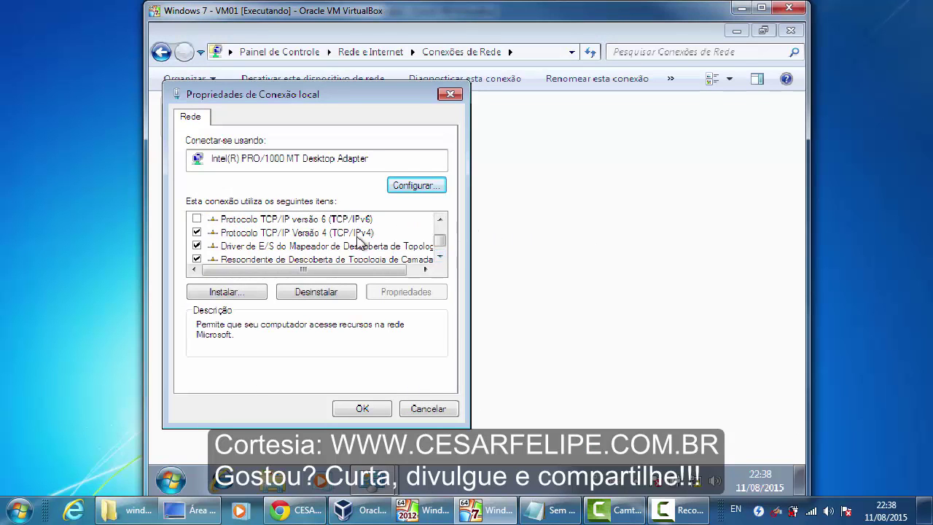
double_click(357, 237)
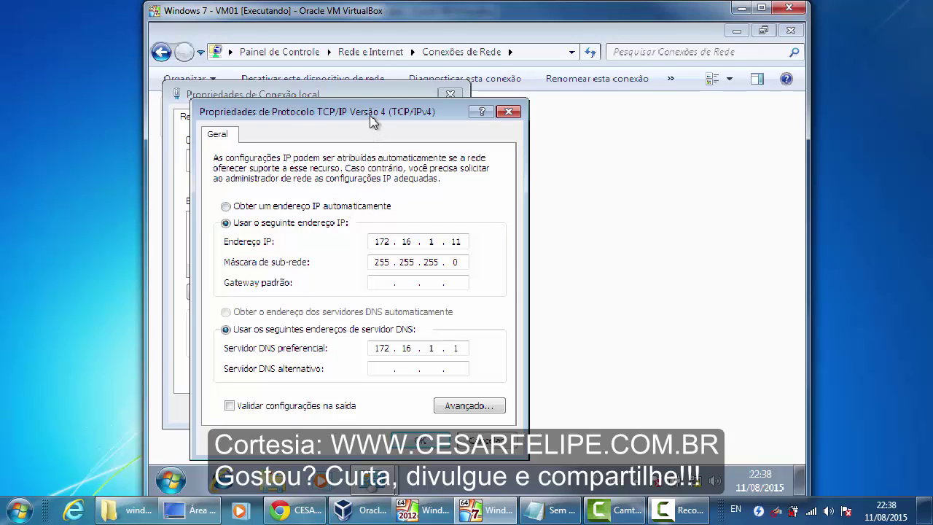
drag(370, 121, 394, 94)
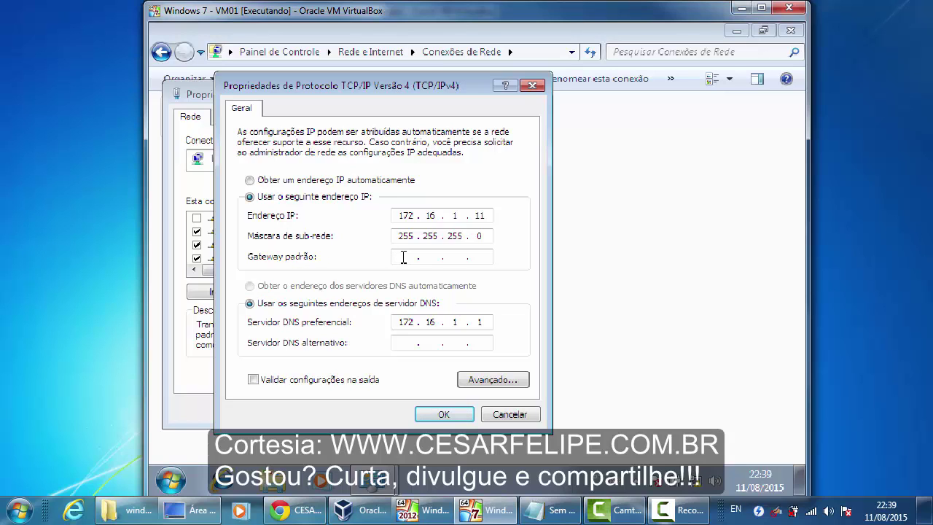
click(424, 417)
click(376, 414)
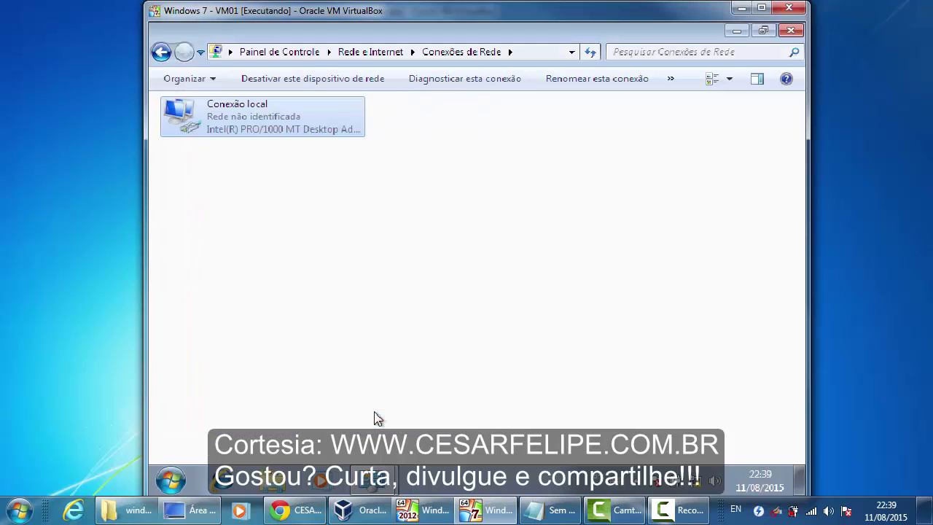
click(474, 233)
- Ping gasol.com.br from a Command Prompt, getting 4 replies from 172.16.1.1
click(789, 31)
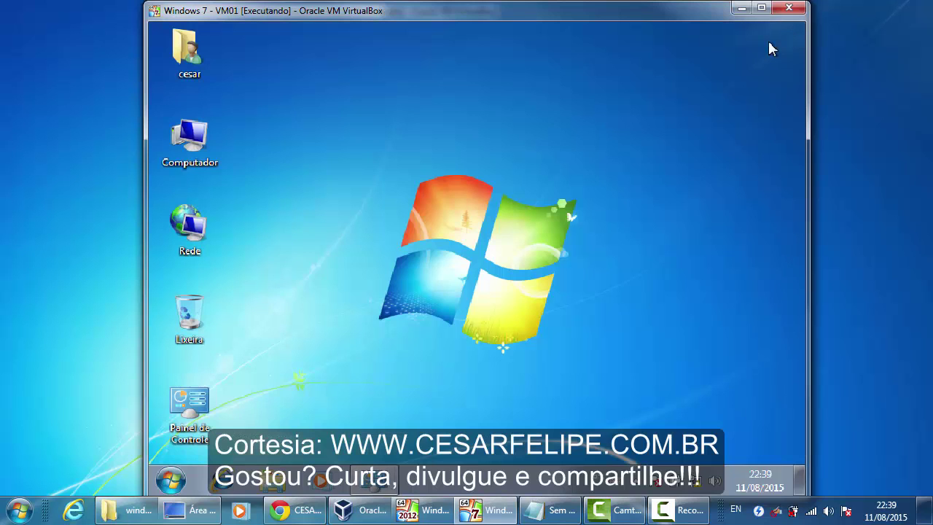
key(super+r)
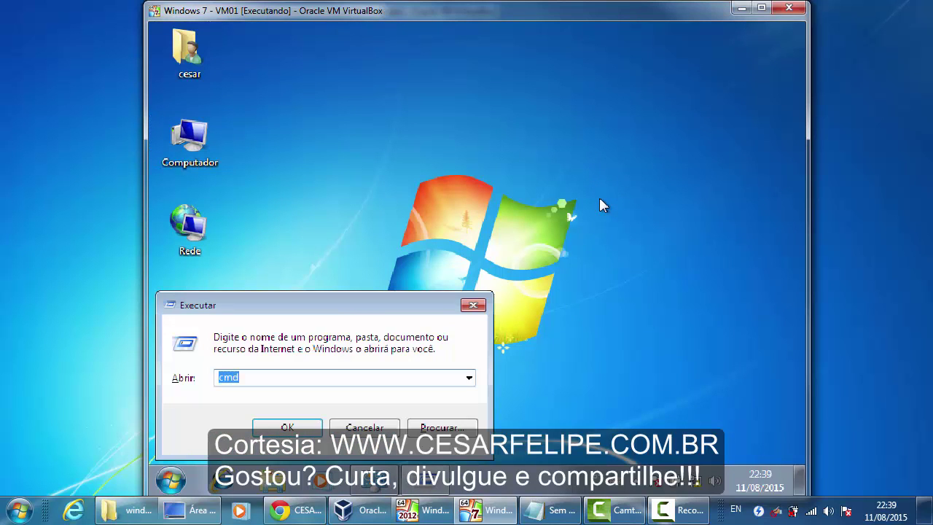
key(Return)
text(pi)
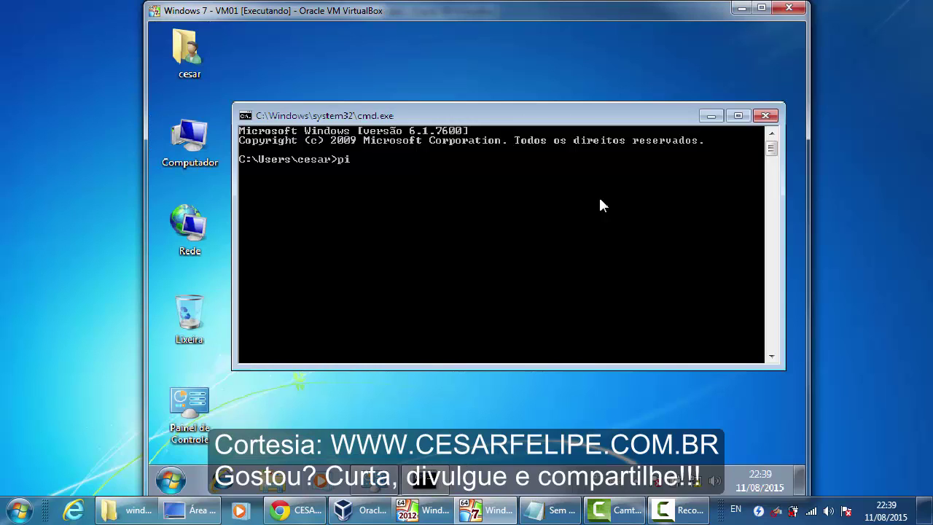
text(ng gasol.com.br)
key(Return)
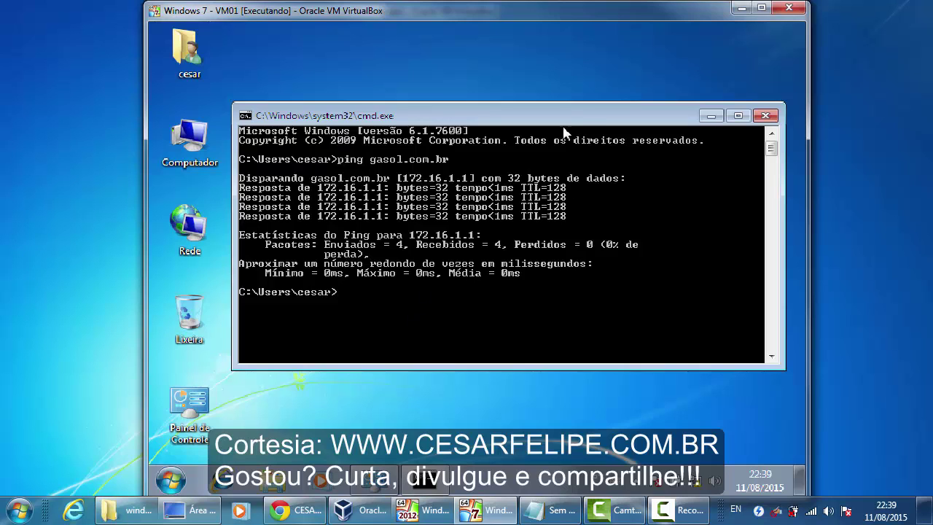
drag(572, 121, 547, 93)
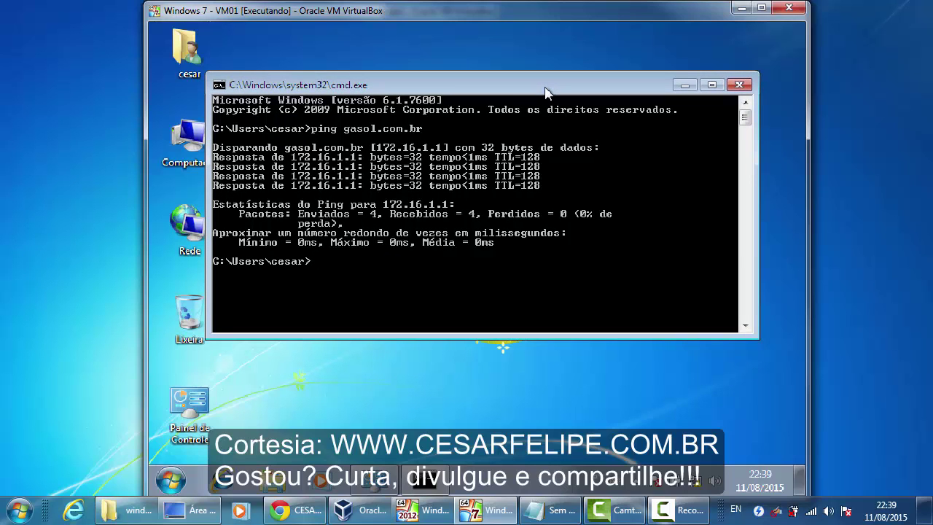
click(684, 87)
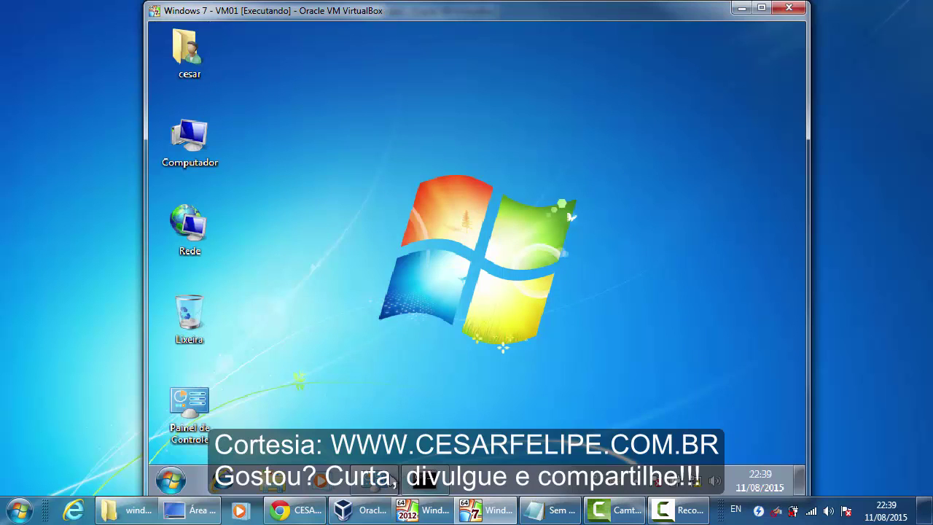
- Make the computer a member of the gasol.com.br domain in the computer name settings
click(378, 478)
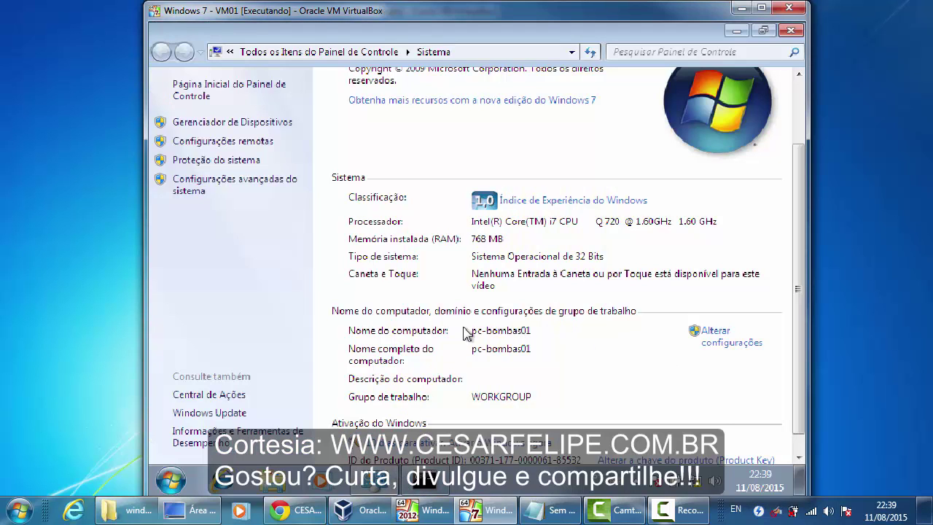
click(727, 341)
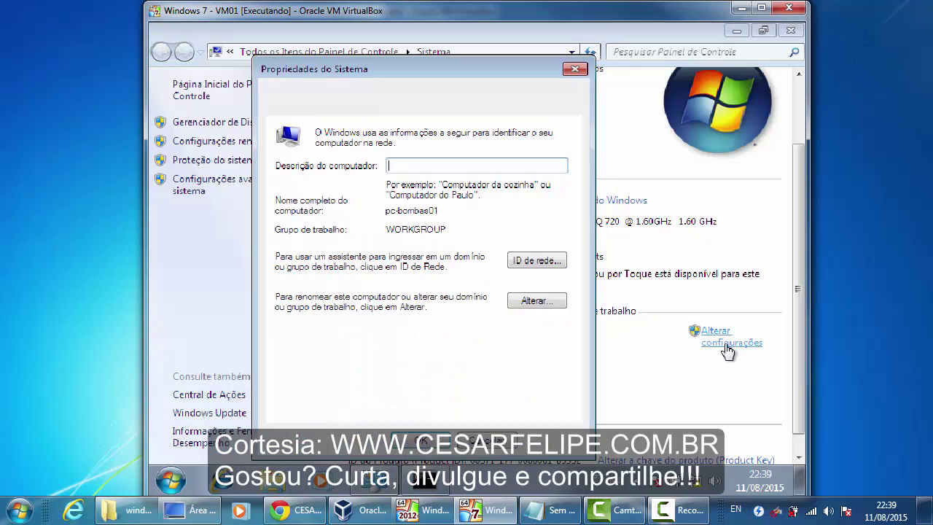
drag(489, 75, 526, 59)
click(573, 283)
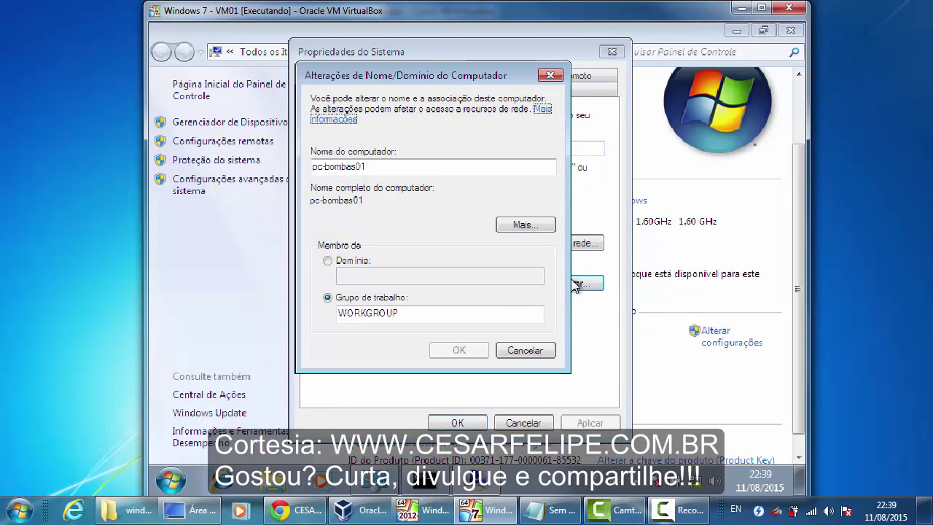
click(352, 262)
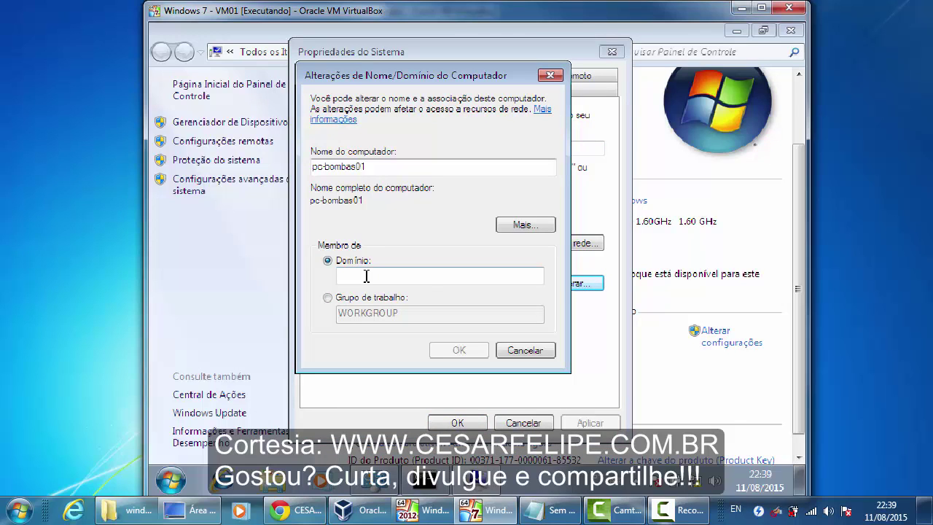
click(429, 276)
text(gasol.com.br)
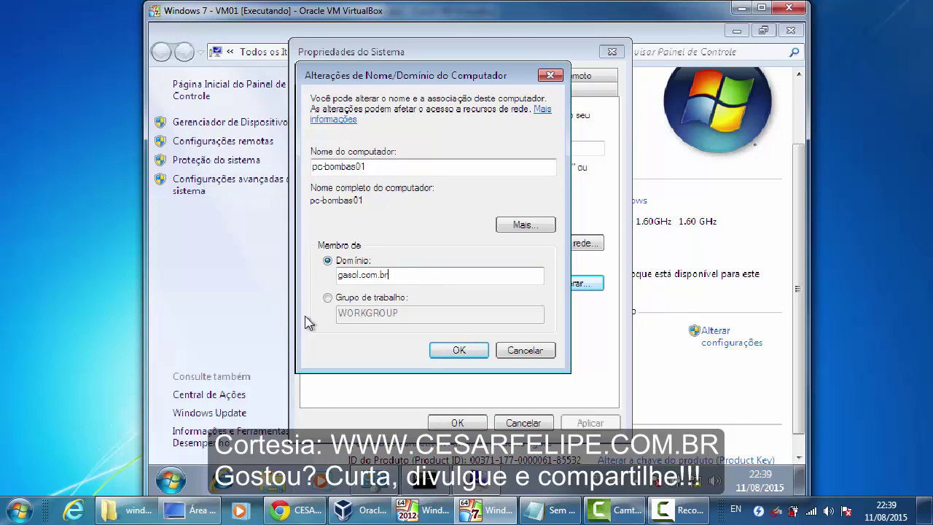
click(457, 350)
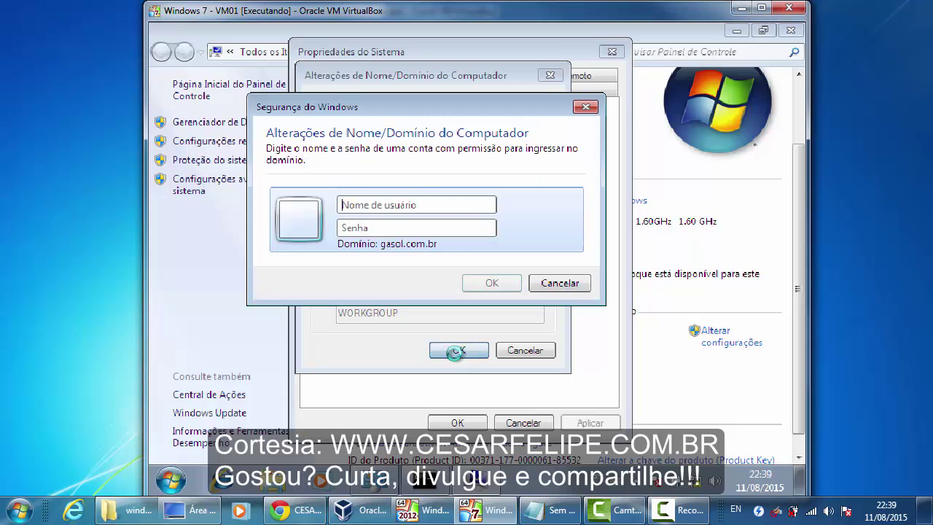
- Authorise the domain join with the domain administrator account name and password
mouse_move(444, 107)
mouse_down()
mouse_move(510, 115)
mouse_move(458, 120)
mouse_up()
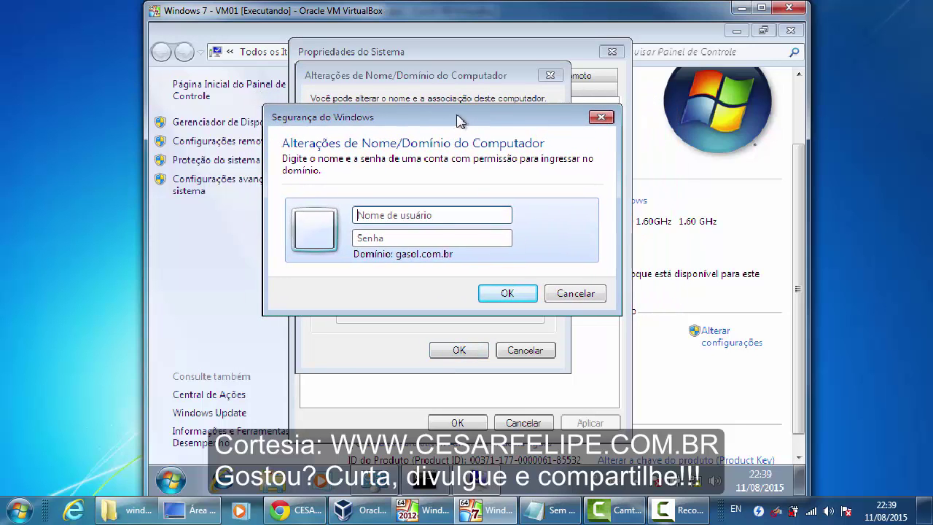
click(458, 213)
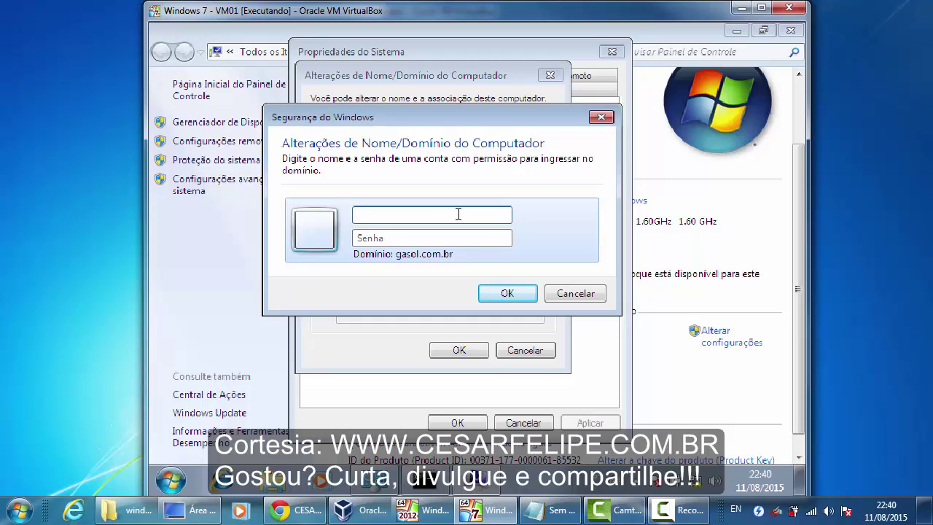
text(administrador)
key(Tab)
text(s)
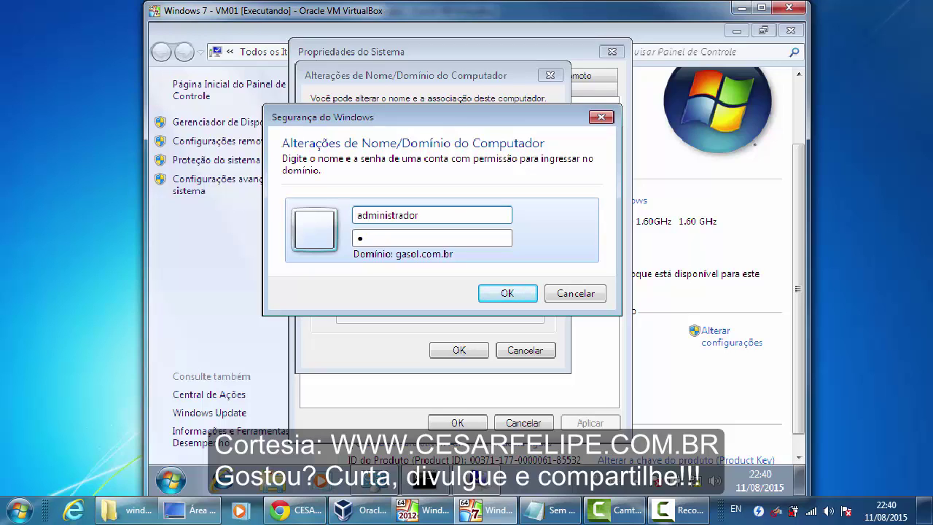
text(e)
key(BackSpace)
text(•••••••)
click(502, 293)
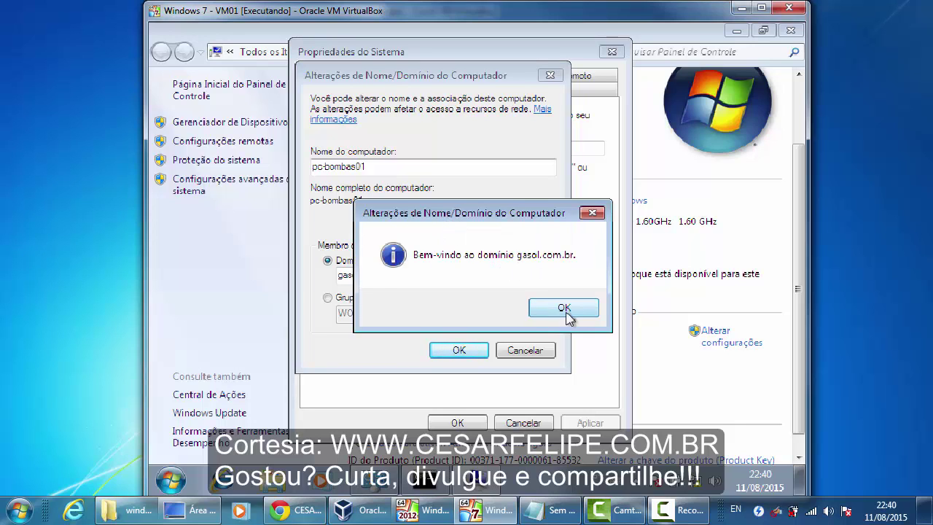
- Acknowledge the domain welcome and restart notices, close System Properties, and restart now
click(566, 311)
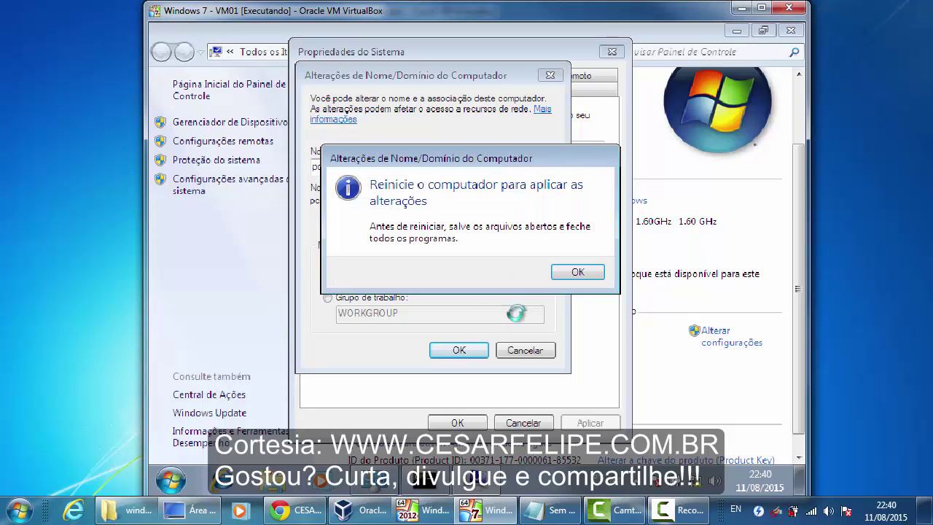
click(575, 272)
click(457, 422)
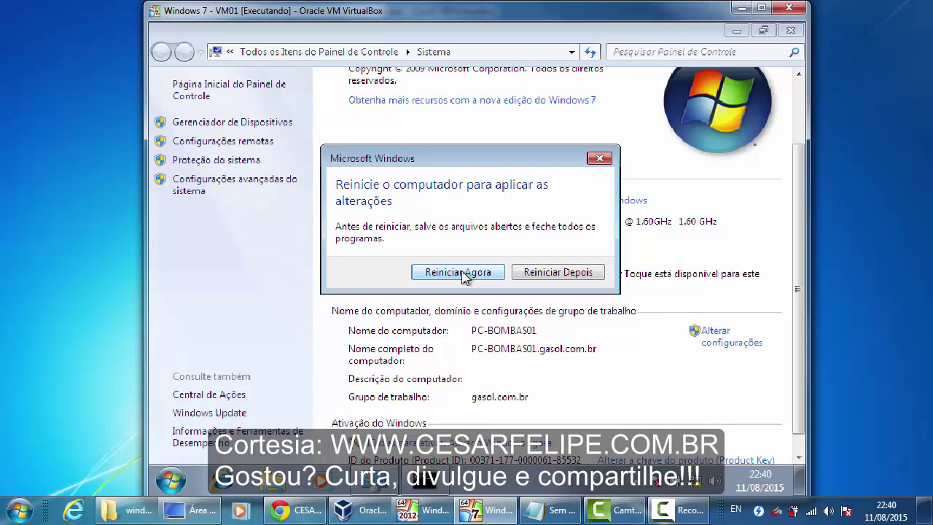
click(460, 273)
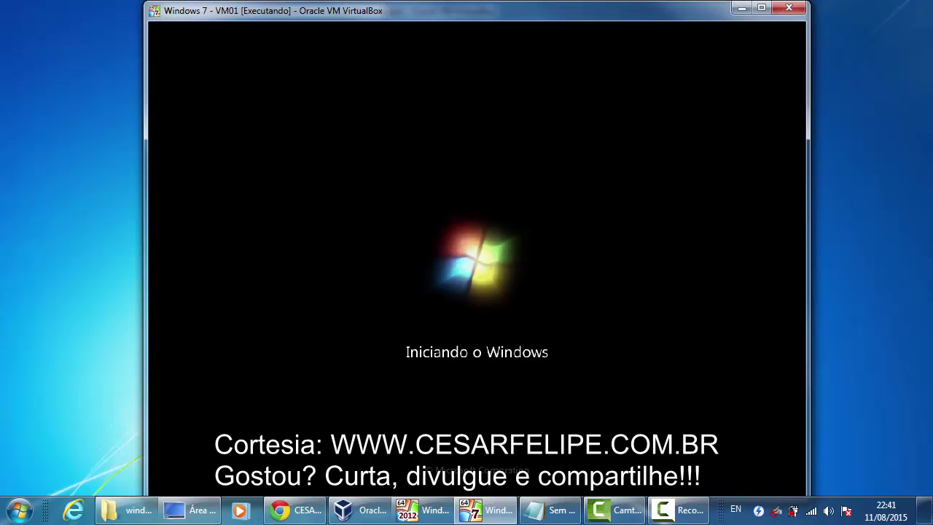
- Unlock the Windows Server 2012 VM with the admin password, then return to the Windows 7 VM
click(421, 511)
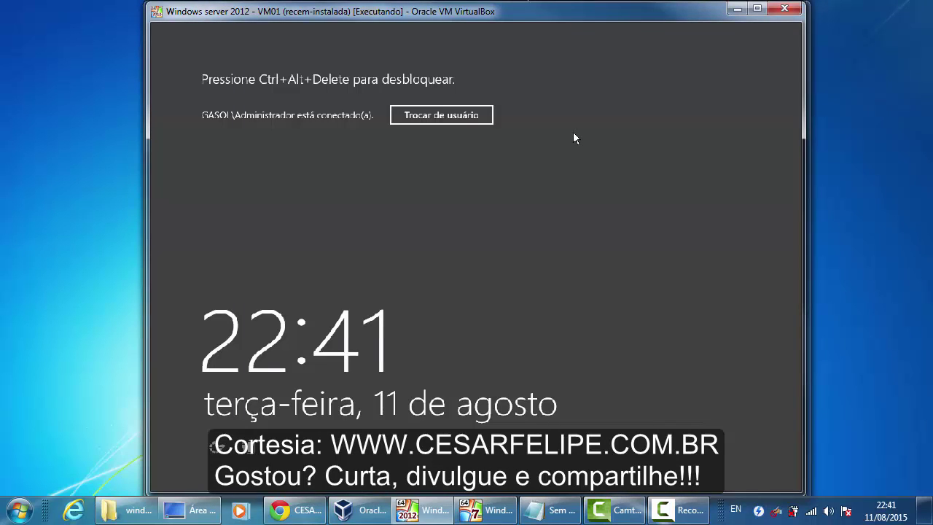
key(ctrl+alt+Delete)
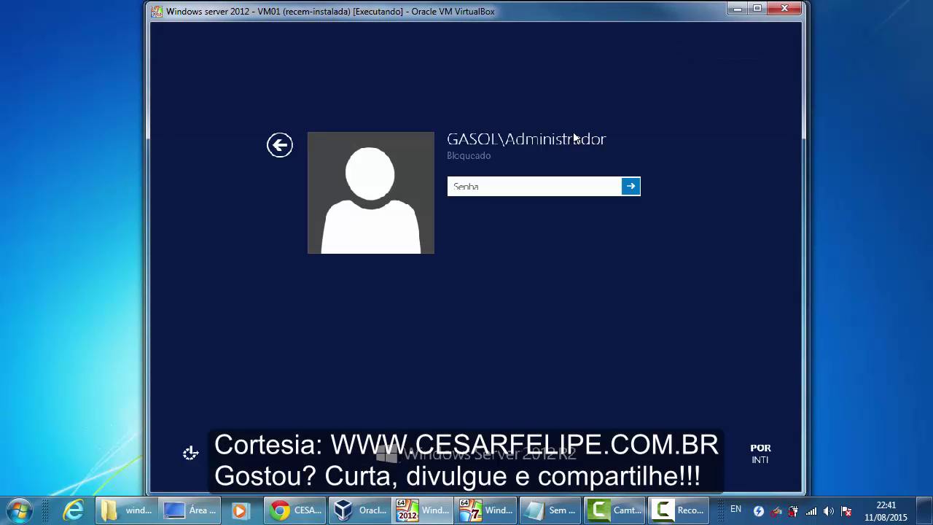
text(********)
key(Return)
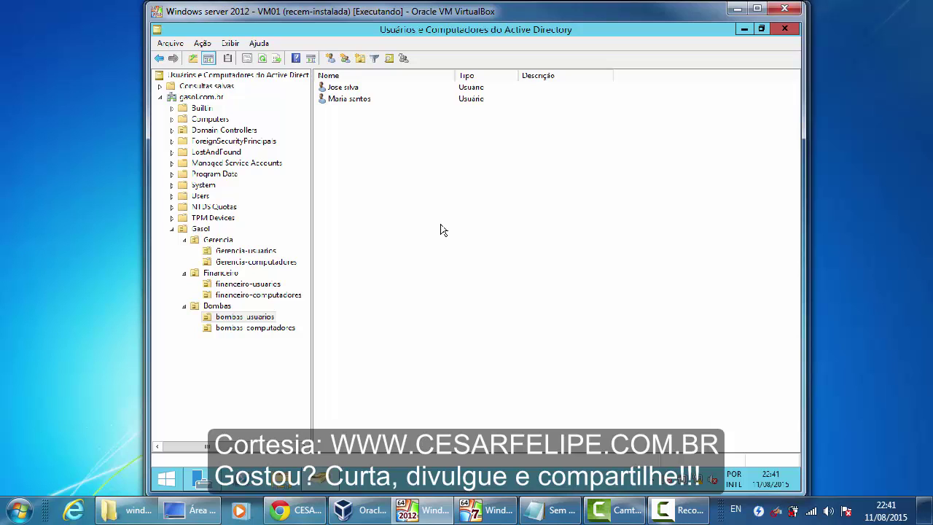
click(500, 510)
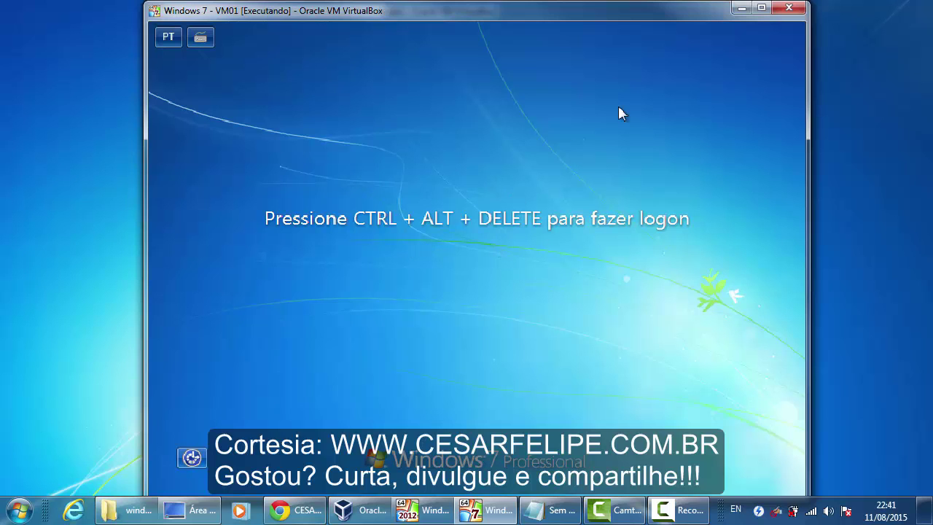
- Minimize the Windows 7 VM window to bring back the Server 2012 machine
click(741, 9)
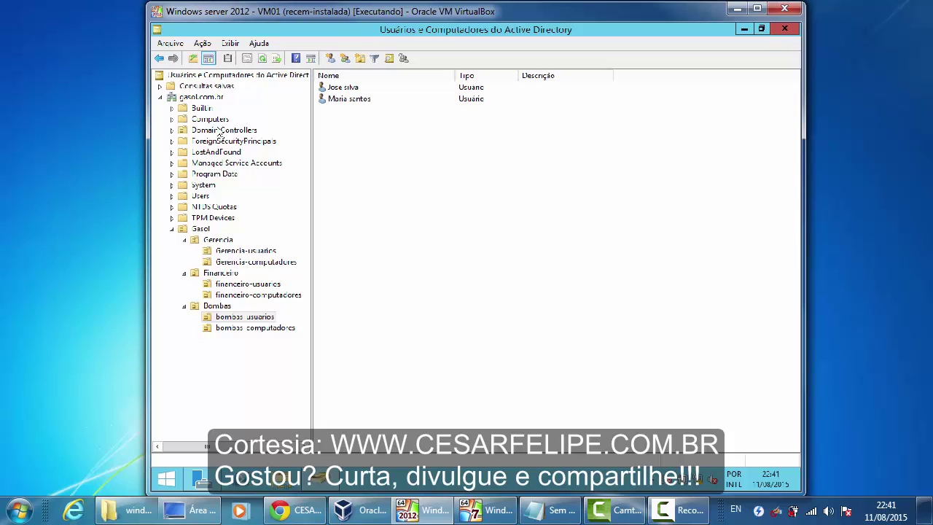
- Move PC-BOMBAS01 from Computers into the bombas computadores OU and view that OU
click(183, 120)
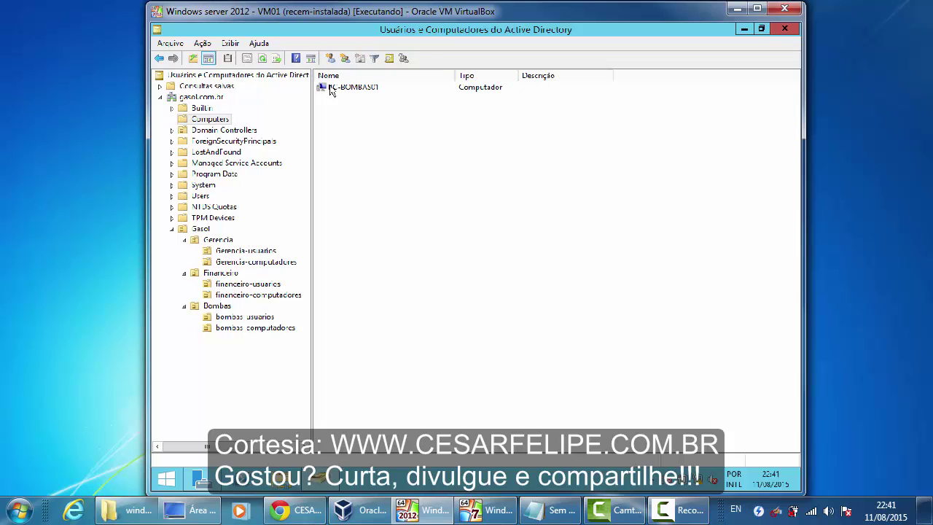
click(332, 88)
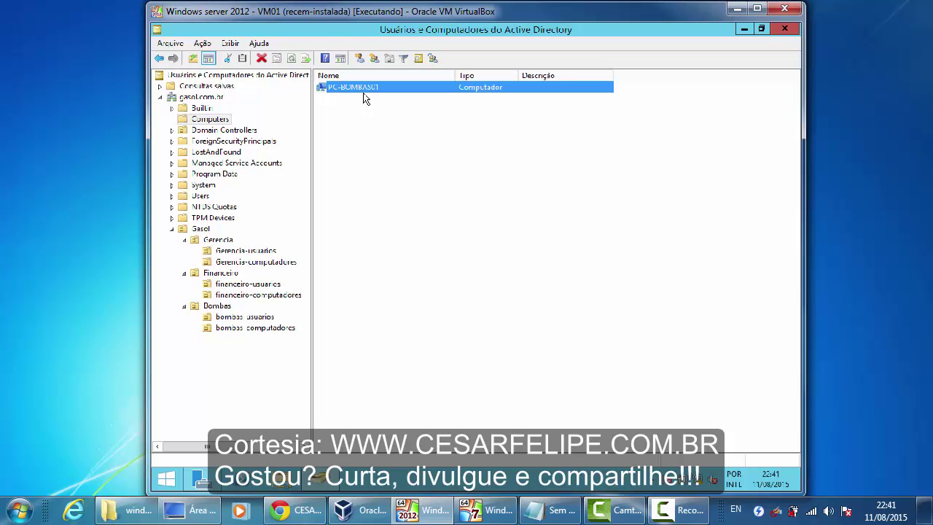
click(375, 169)
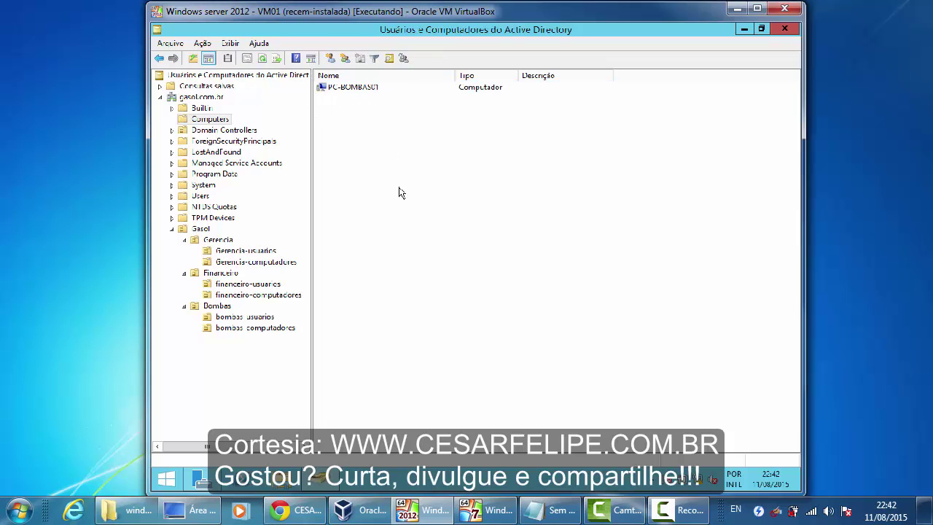
click(330, 88)
click(370, 121)
click(326, 87)
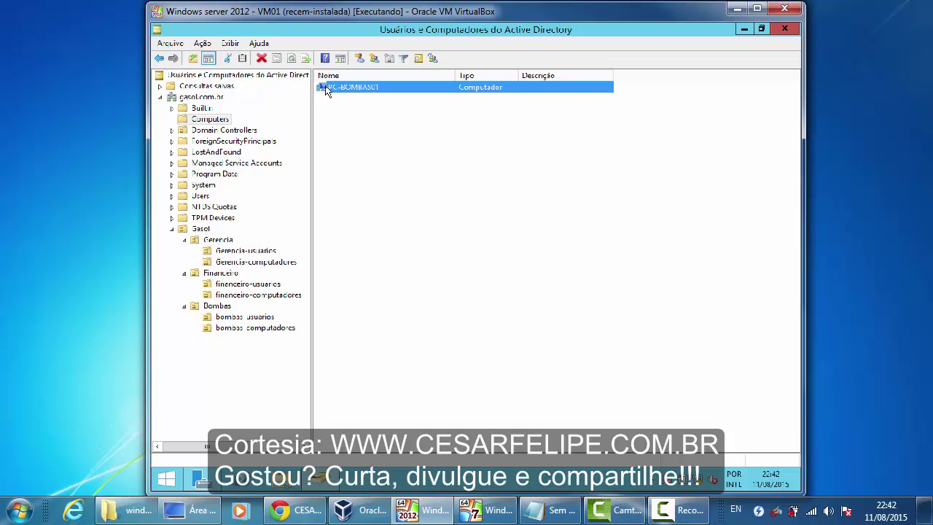
drag(325, 85, 223, 333)
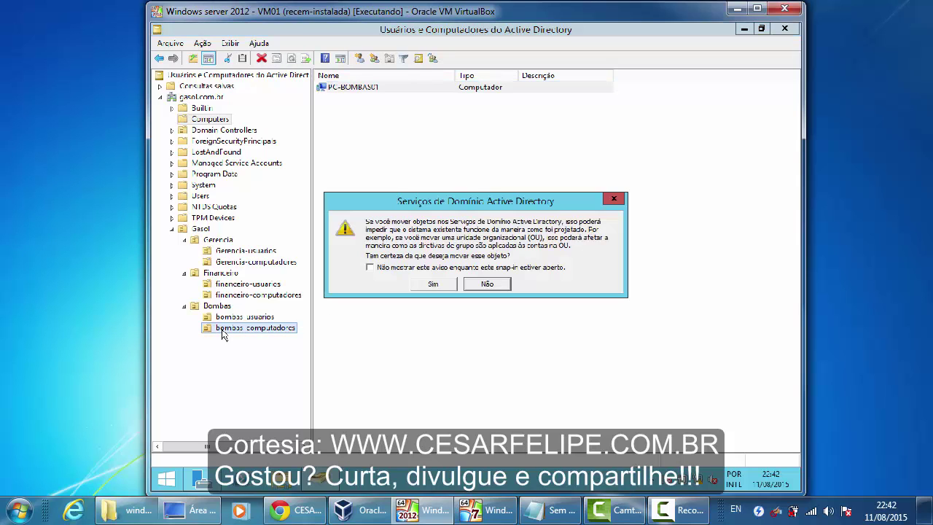
click(441, 284)
click(272, 329)
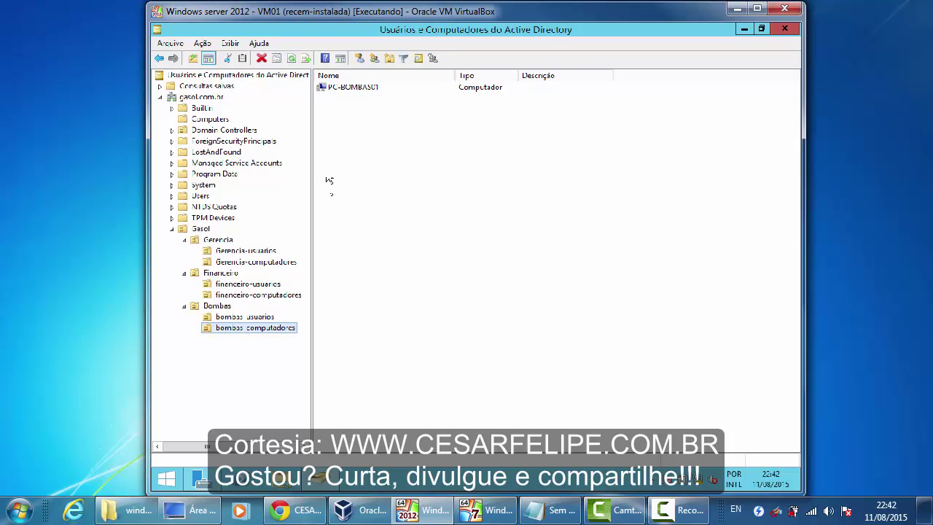
click(379, 184)
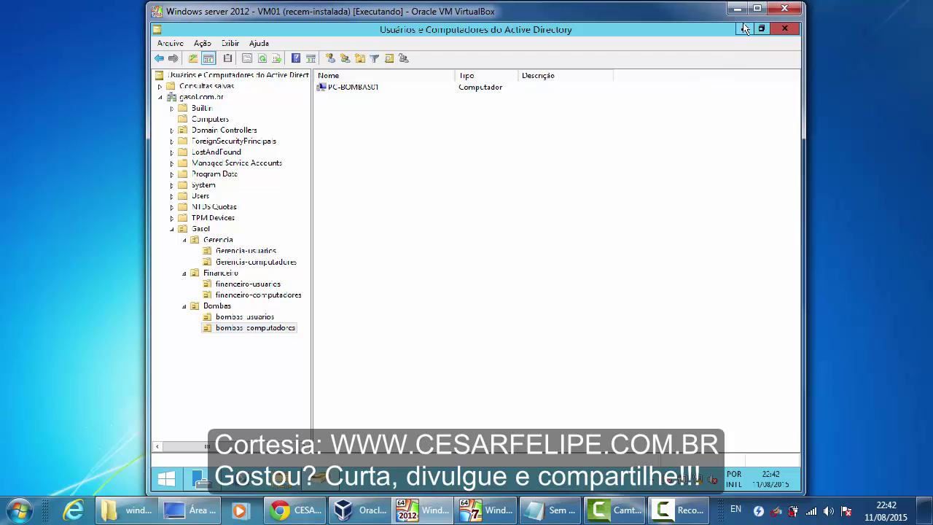
- Attempt a GASOL domain logon via Other User with a domain user's name and password
click(486, 510)
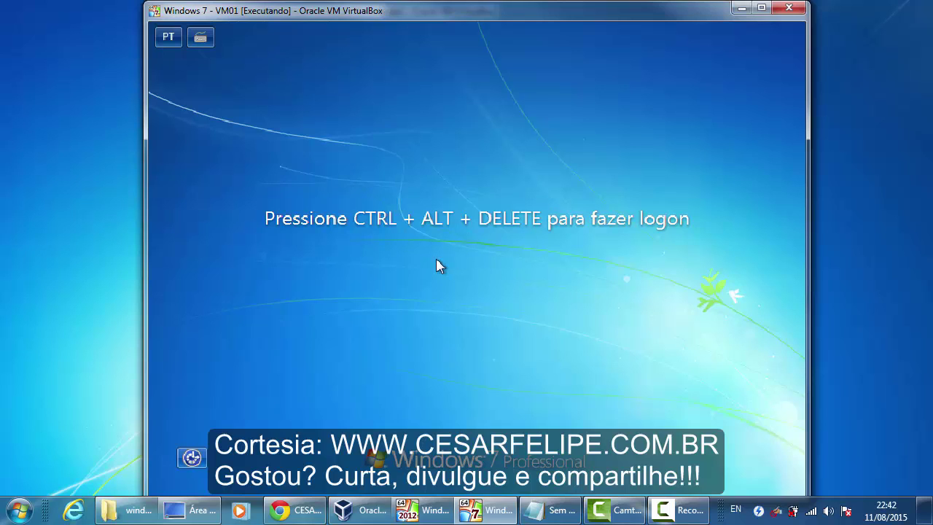
key(ctrl+alt+Delete)
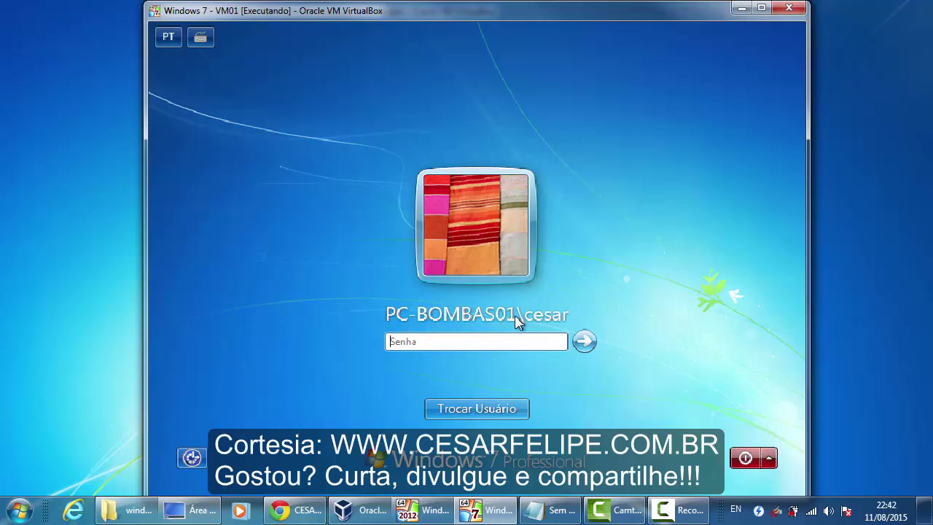
click(477, 409)
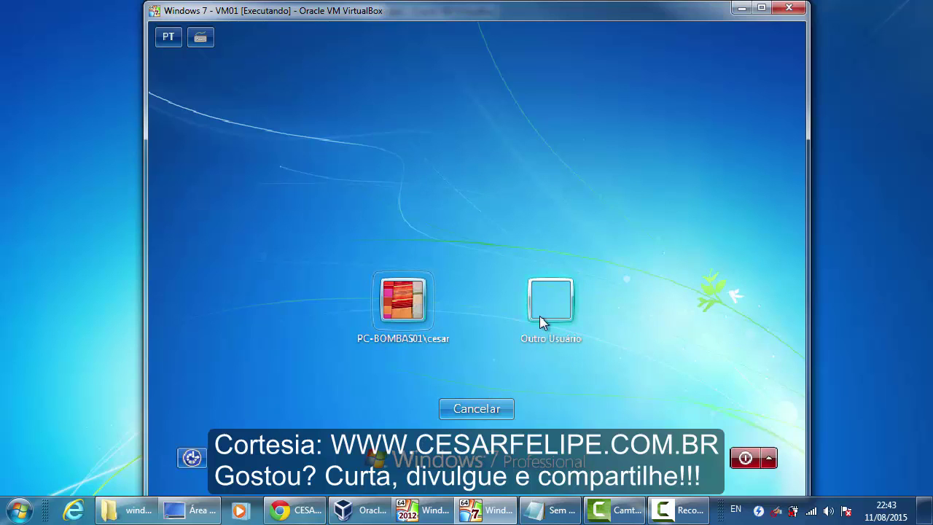
click(543, 313)
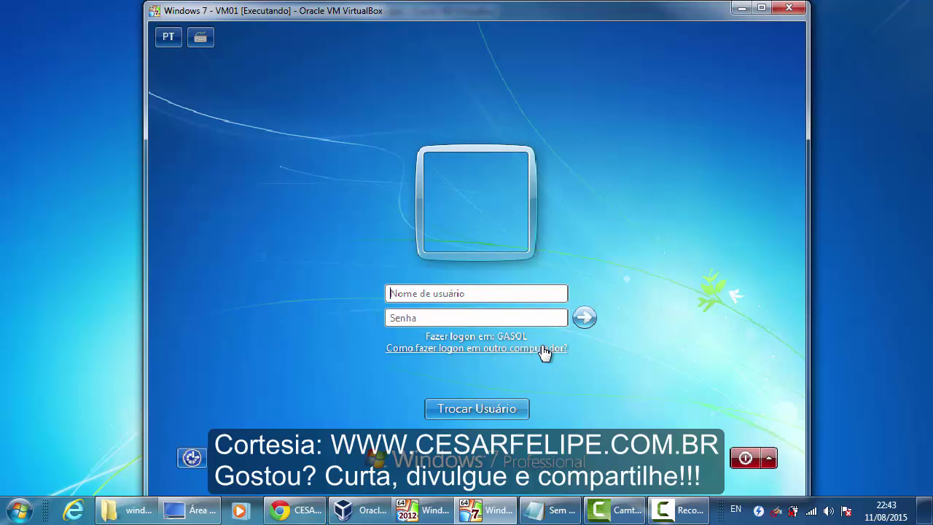
click(491, 294)
text(diretoria1)
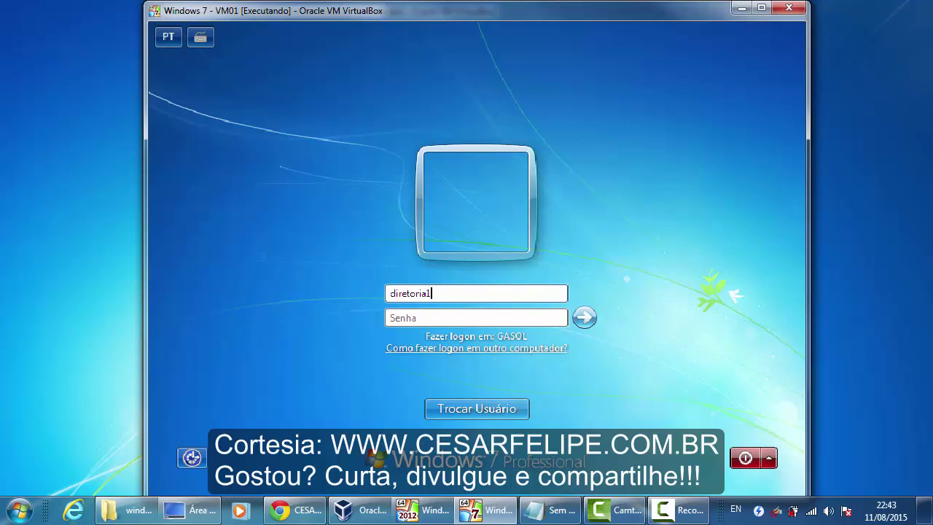
key(Tab)
text(a)
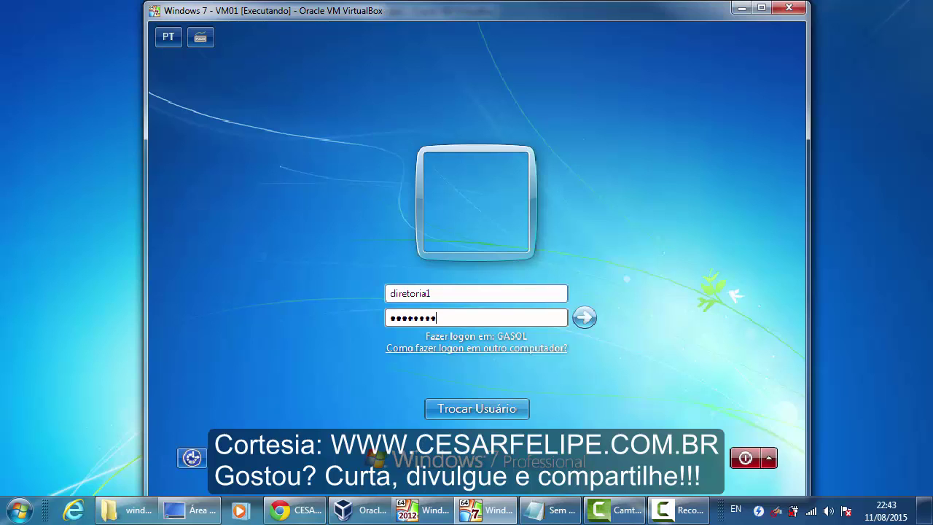
key(Return)
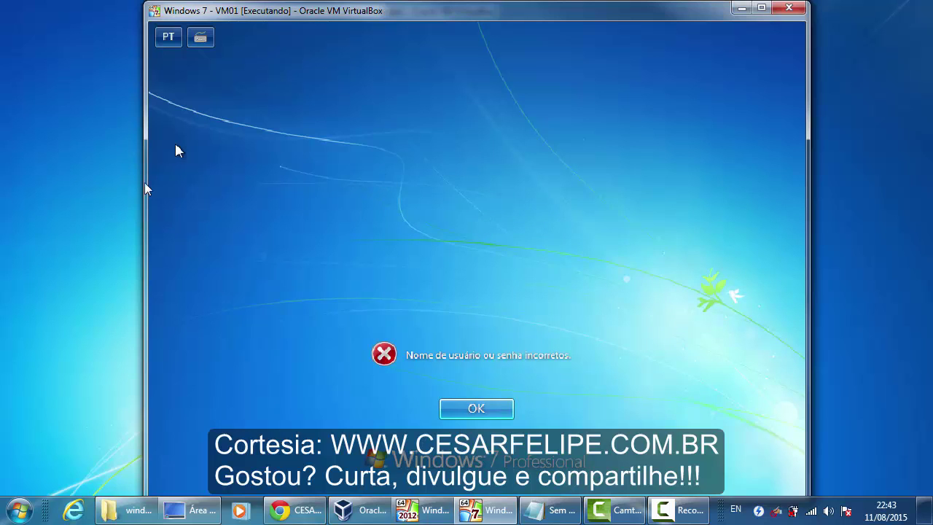
- Dismiss the logon errors and retry with a different domain user's name and password
click(469, 410)
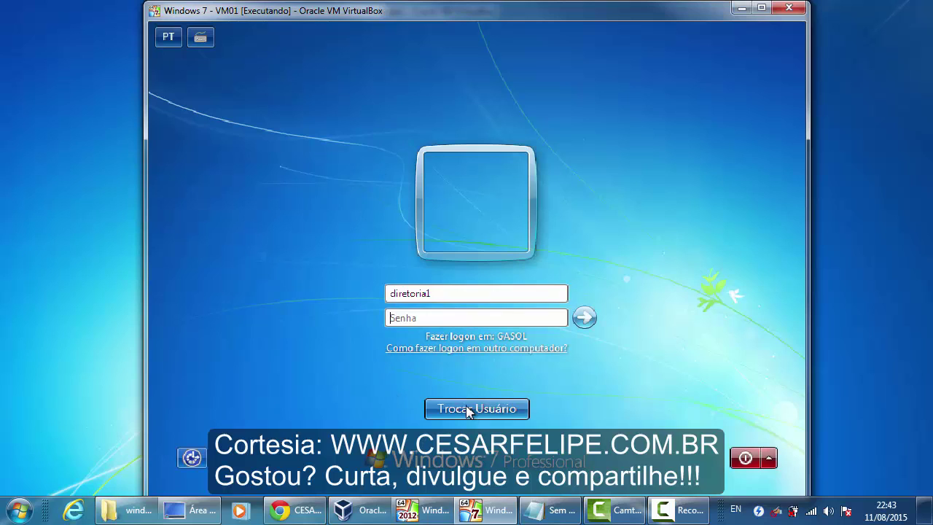
click(453, 317)
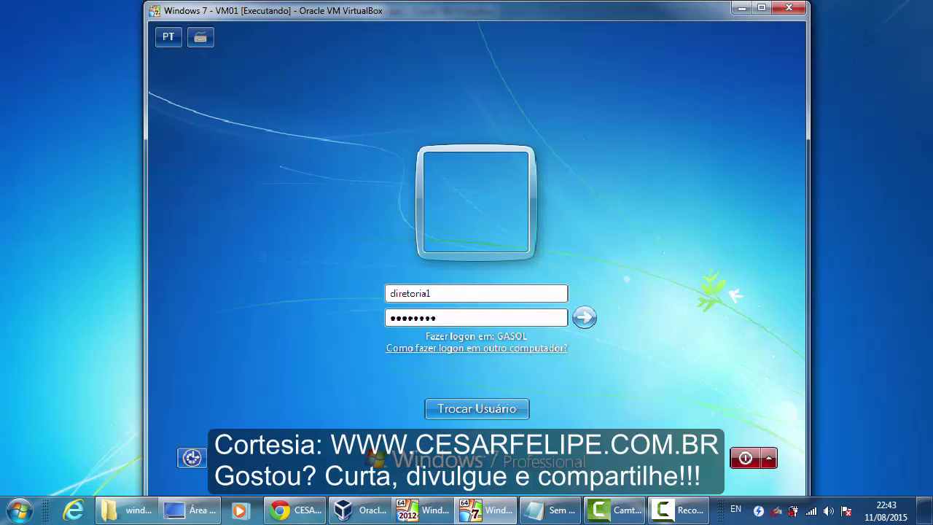
key(Return)
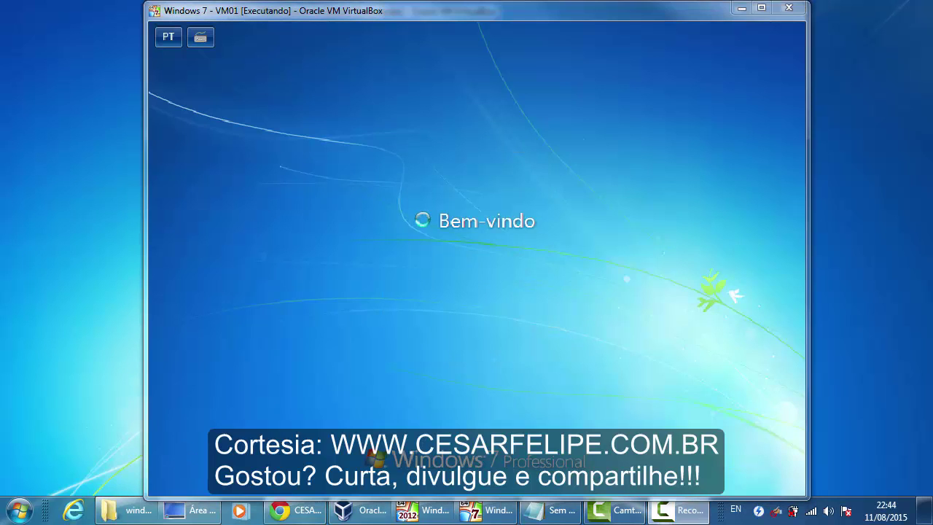
click(495, 415)
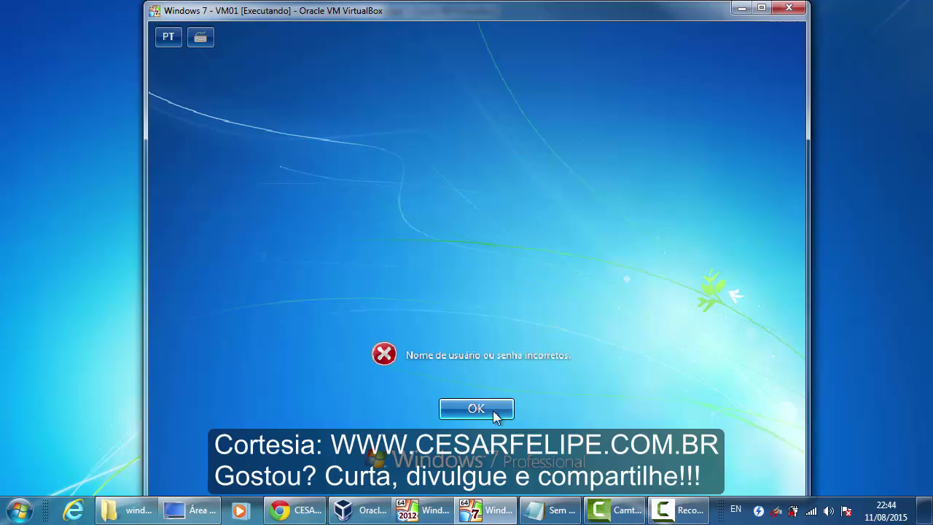
double_click(445, 290)
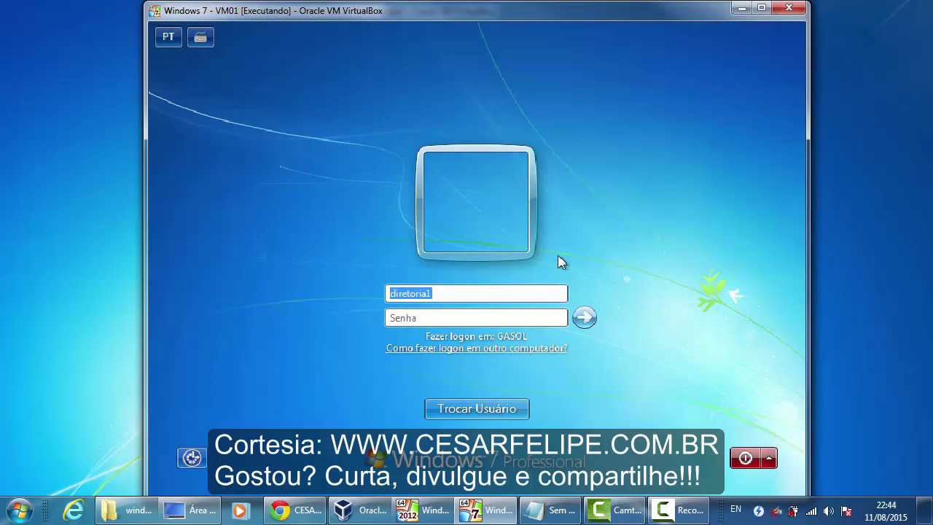
text(ger••)
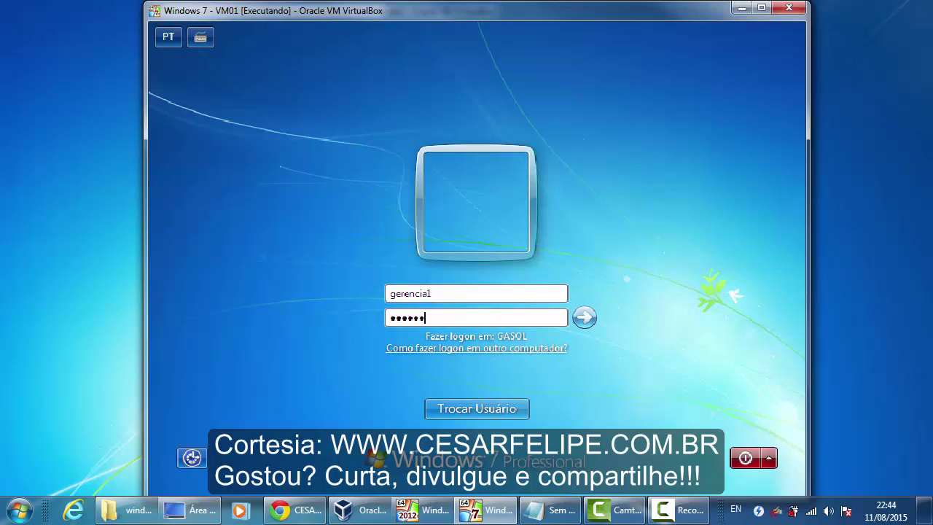
key(Return)
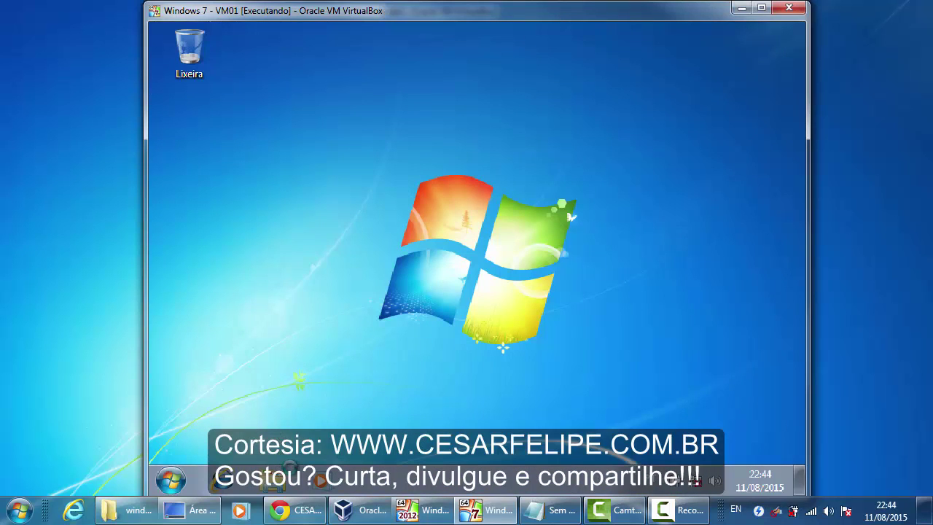
click(275, 487)
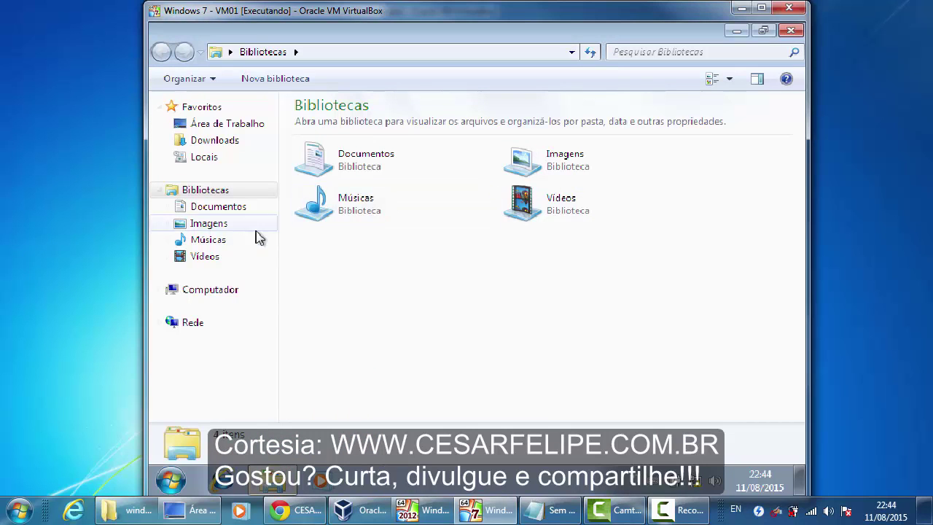
click(219, 291)
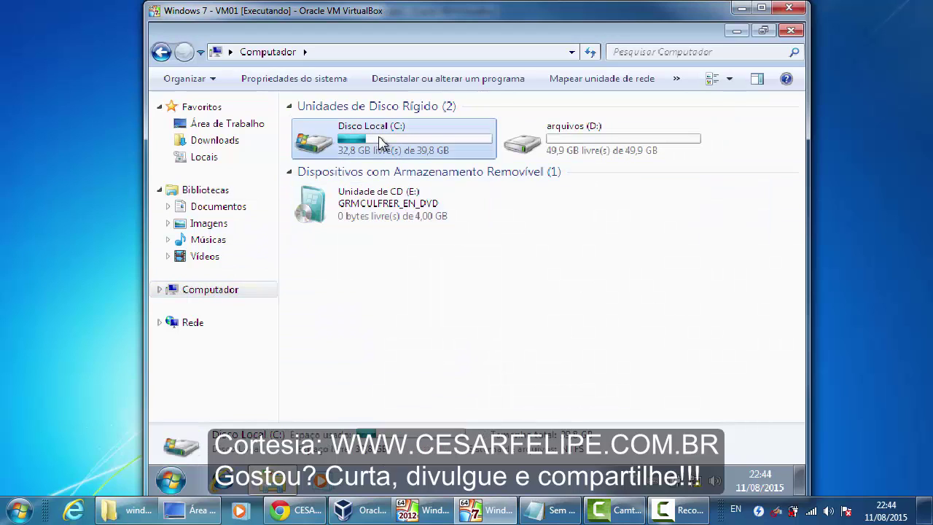
double_click(377, 146)
double_click(349, 157)
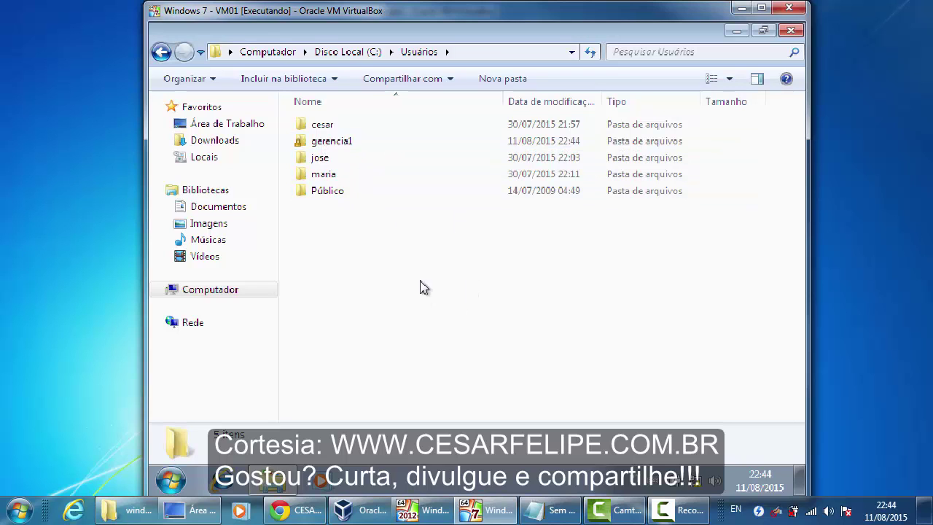
click(790, 30)
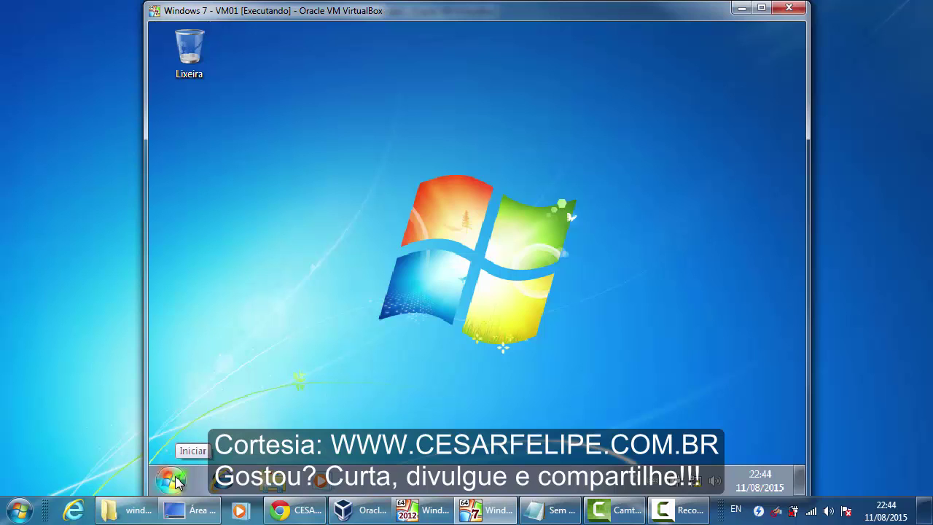
- Log off the current user from the Start menu
click(172, 479)
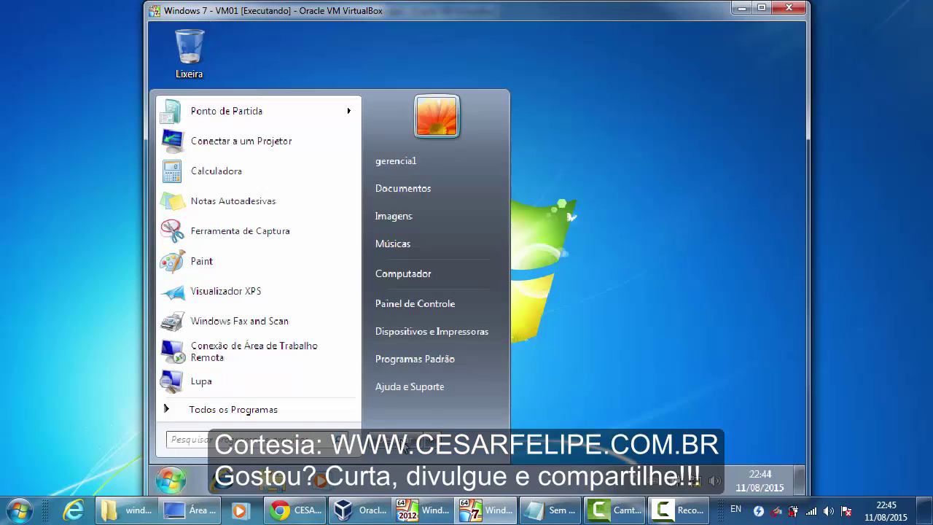
click(432, 440)
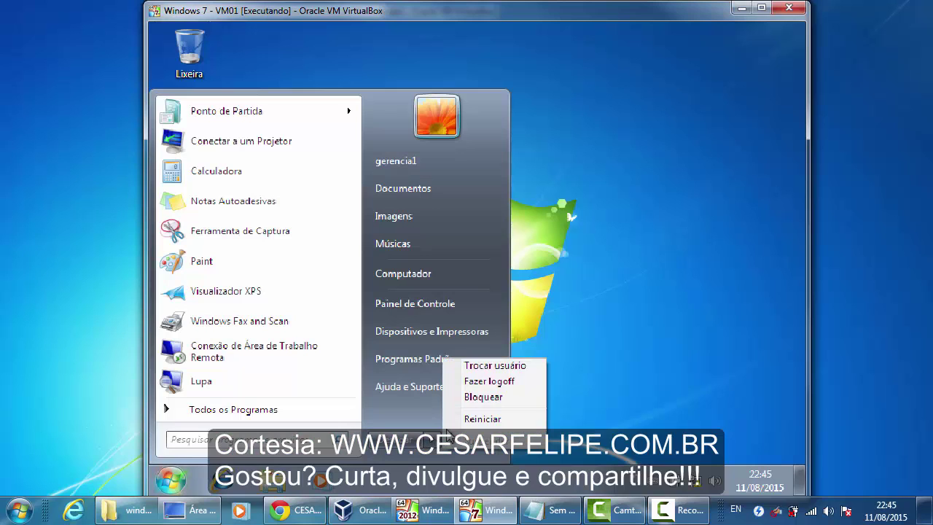
click(487, 381)
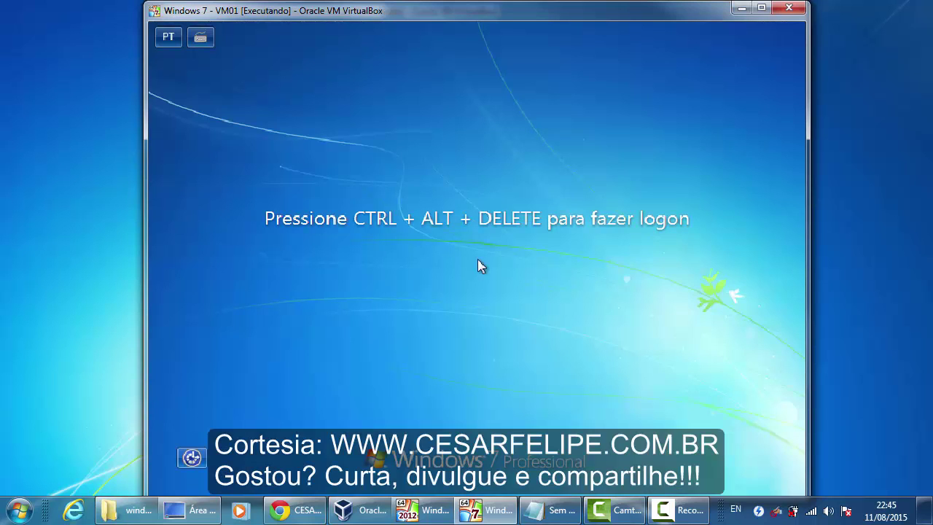
key(ctrl+alt+Delete)
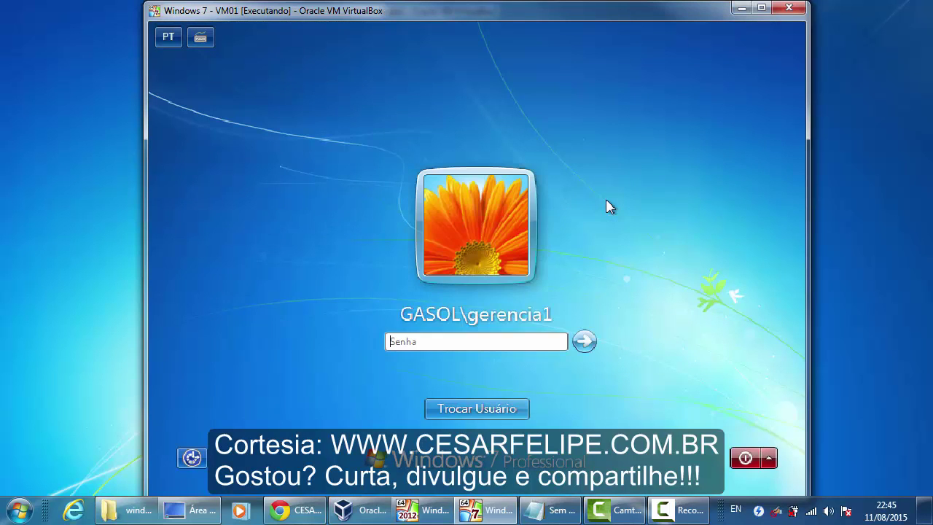
click(472, 408)
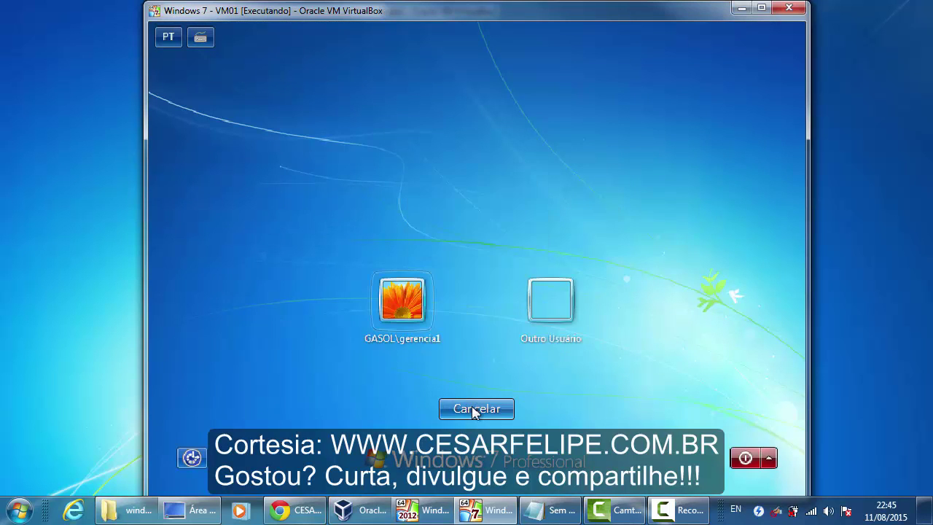
click(542, 313)
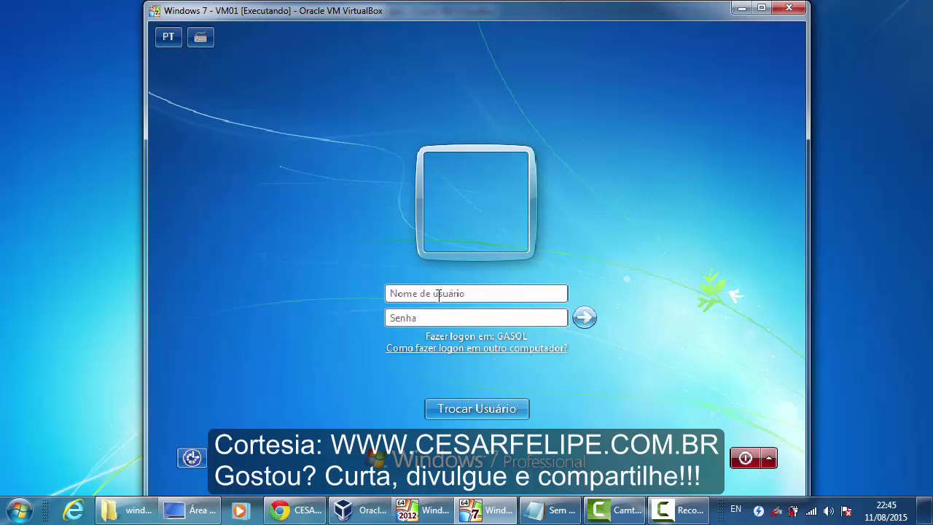
click(494, 295)
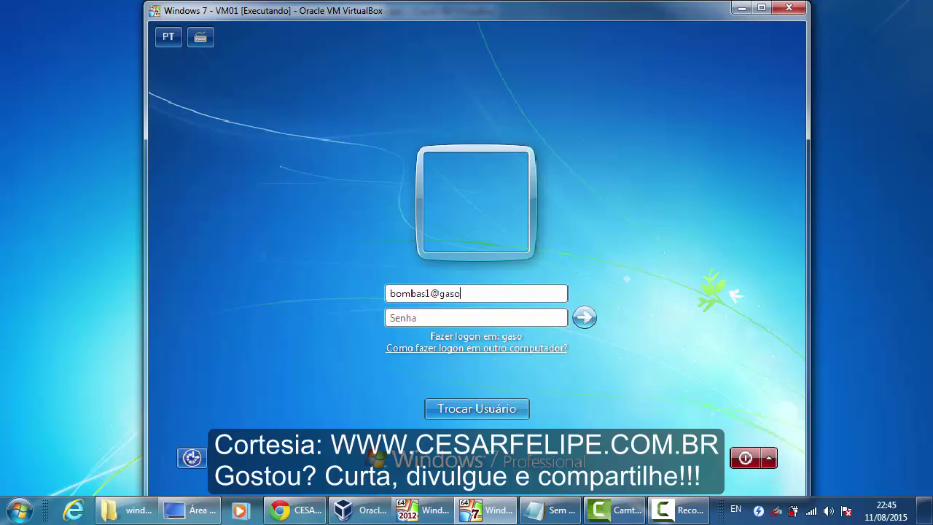
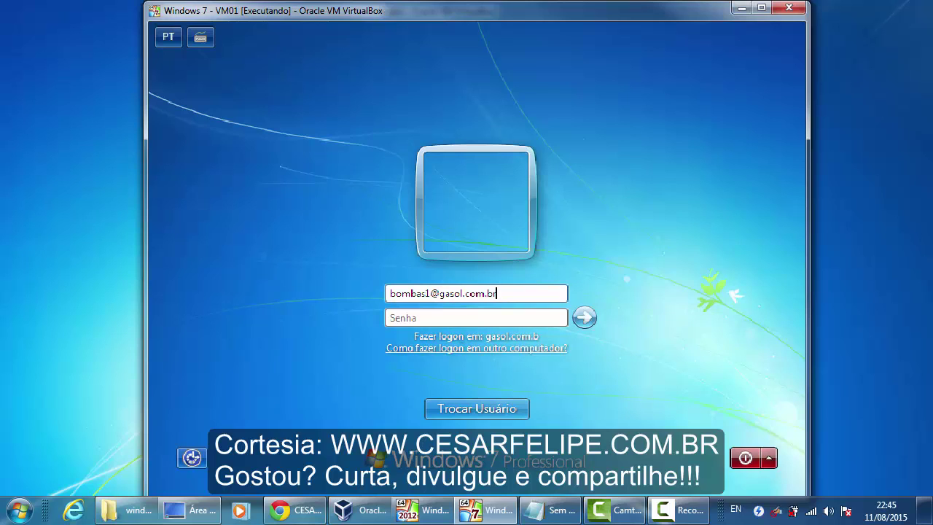
key(Tab)
text(•)
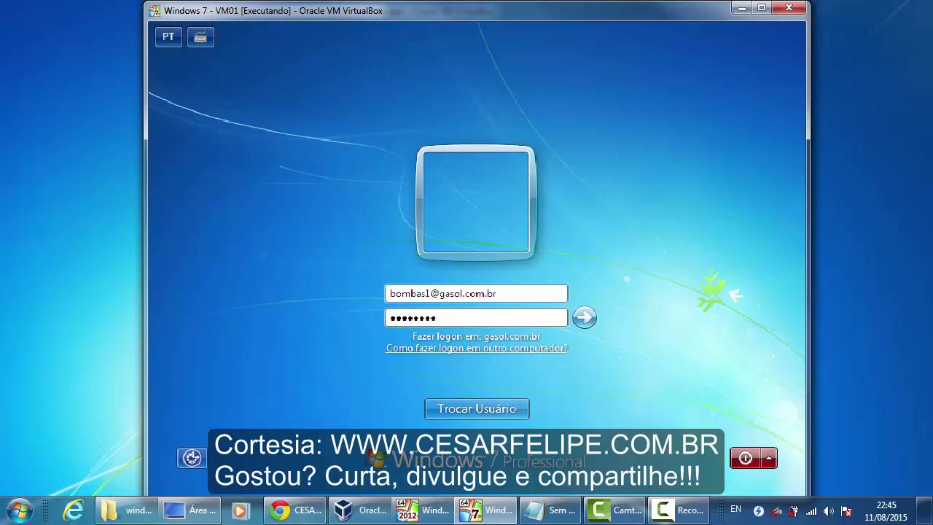
key(Return)
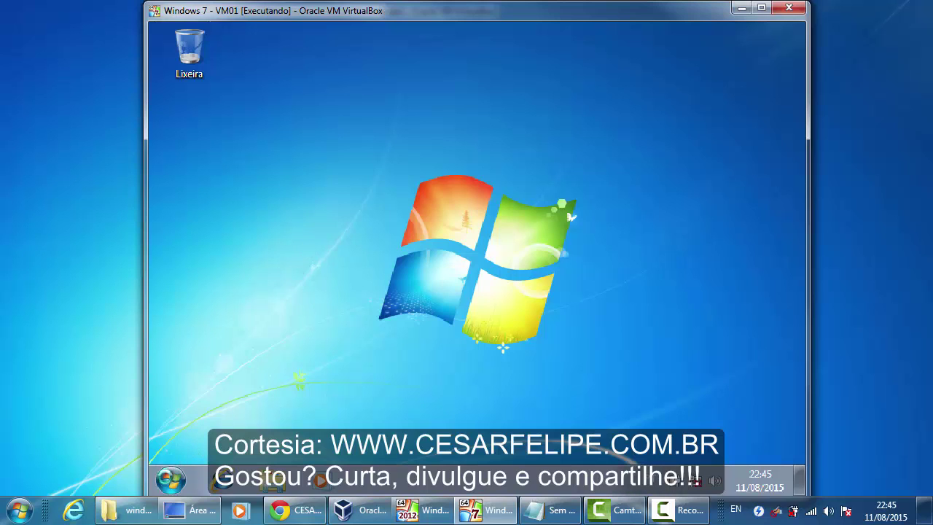
- Log off the current Windows 7 user and bring up the logon screen with Ctrl+Alt+Del
click(171, 479)
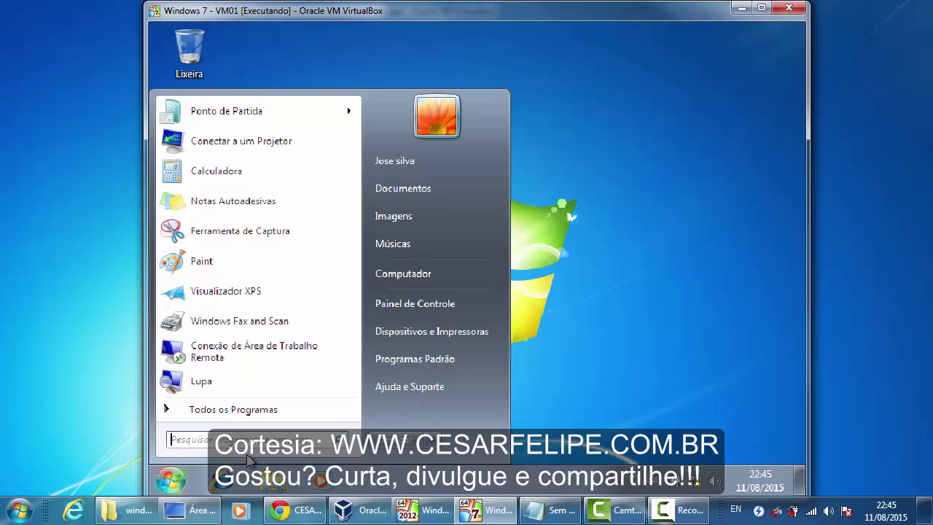
click(415, 441)
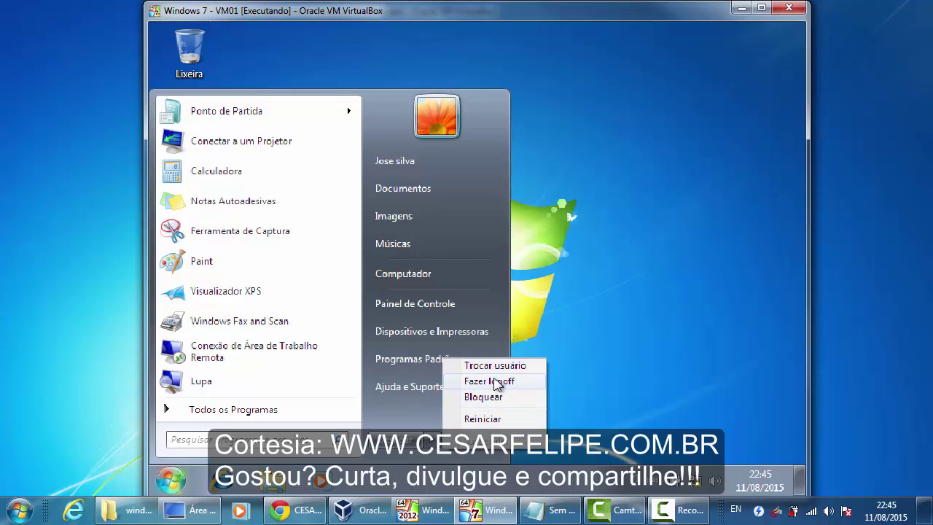
click(495, 380)
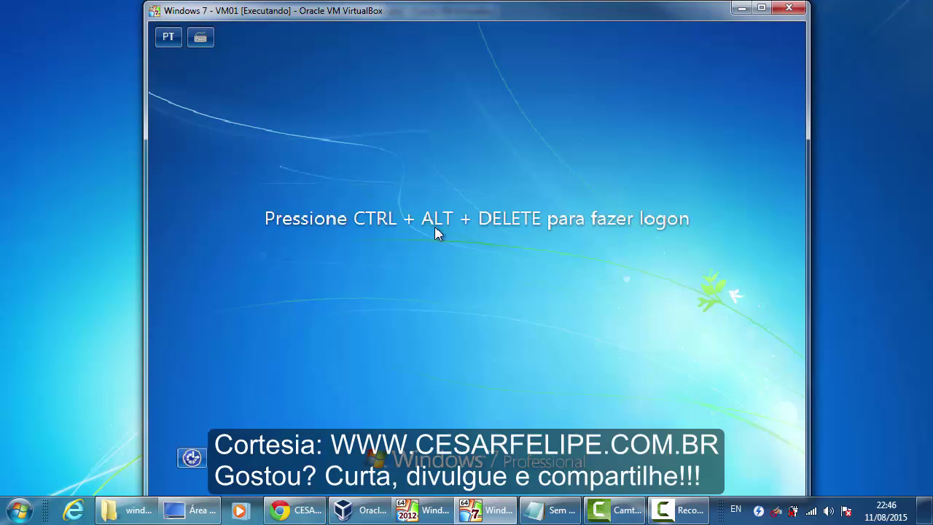
key(ctrl+alt+Delete)
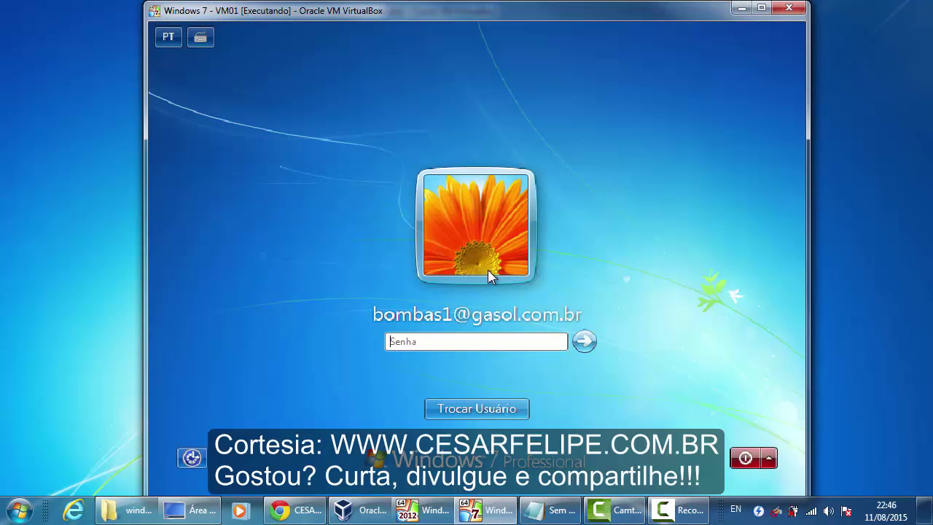
- Choose Other User and enter the DOMAIN\user name with the keyboard switched to English (US)
click(503, 409)
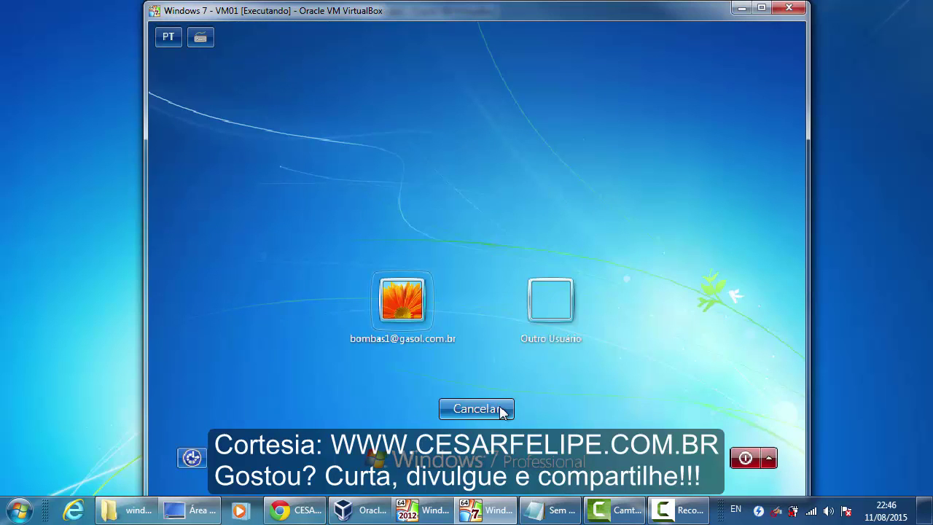
click(563, 322)
click(481, 293)
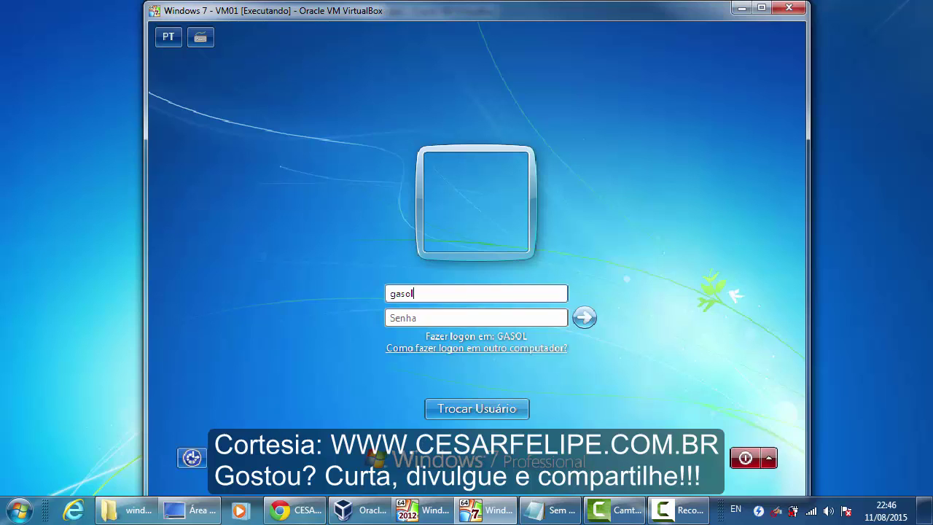
click(175, 39)
click(198, 53)
text(\jose)
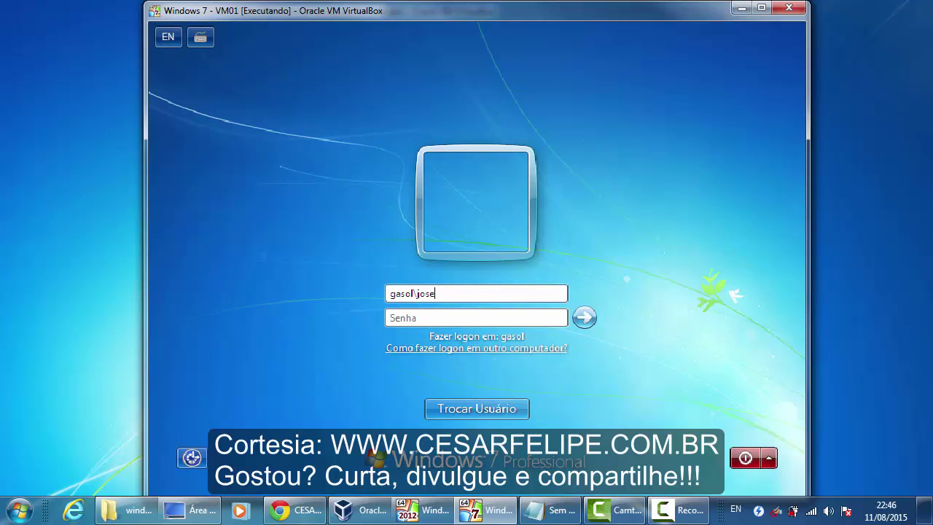
- Enter the account password to log on, then bring the Windows Server 2012 VM to front
click(437, 317)
text(Pa)
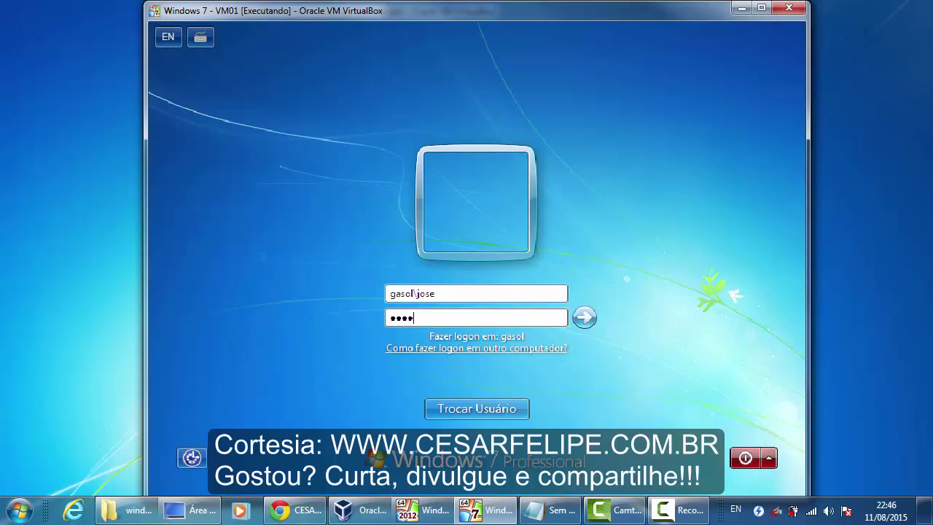
key(Return)
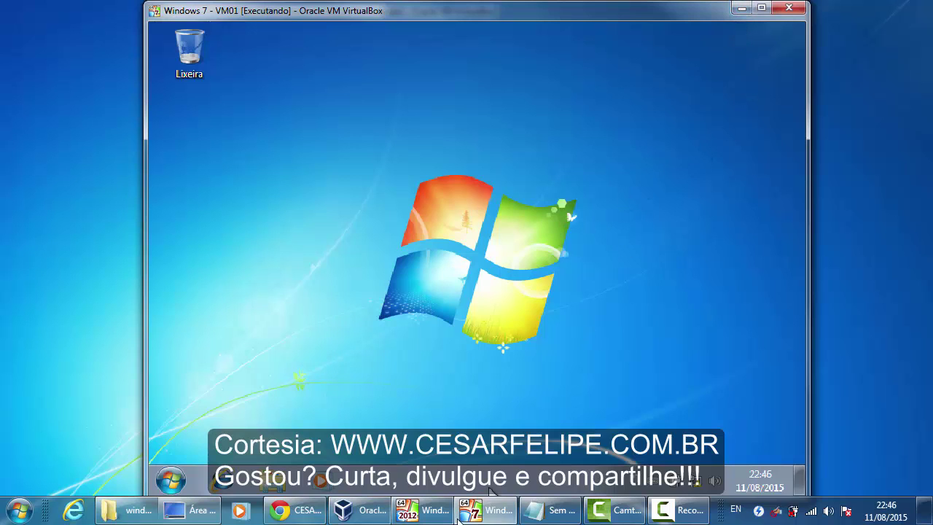
click(430, 509)
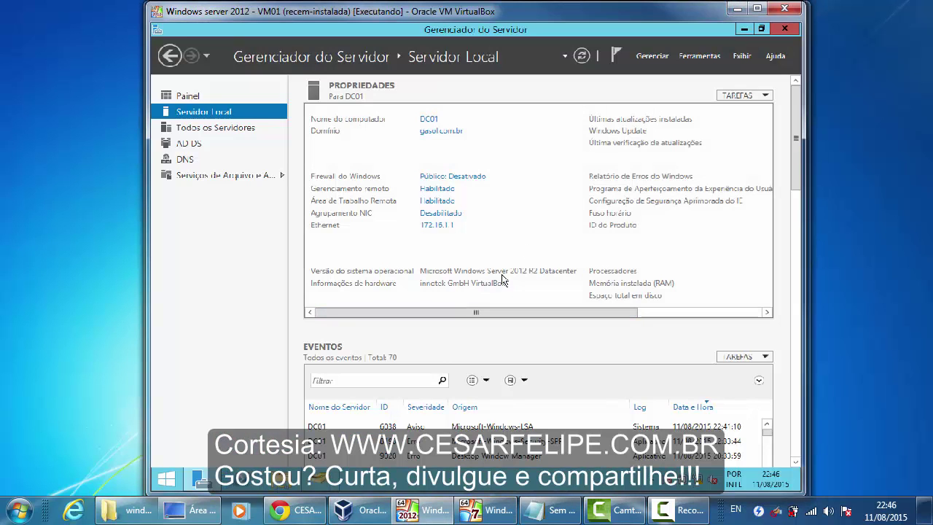